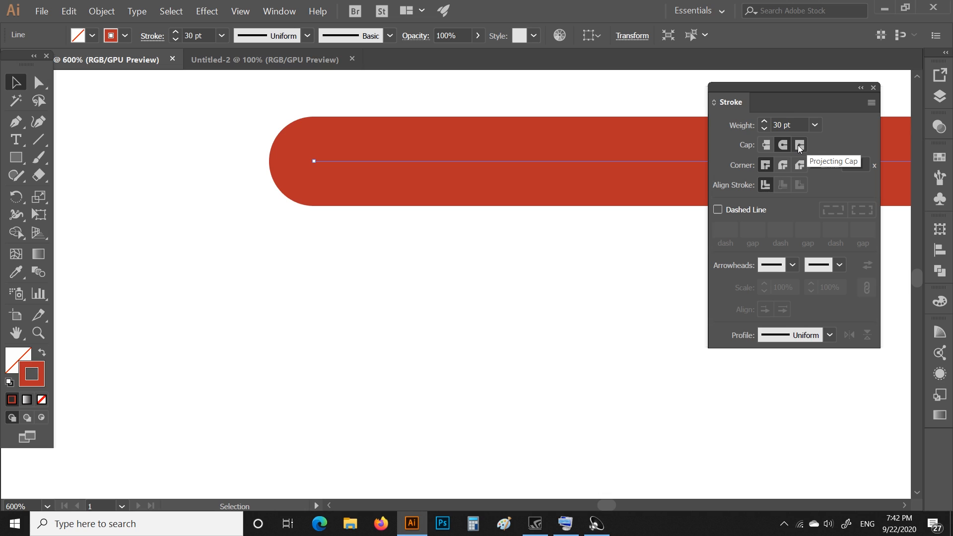
# Step: Give the thick red line's ends a Projecting Cap
pyautogui.click(798, 145)
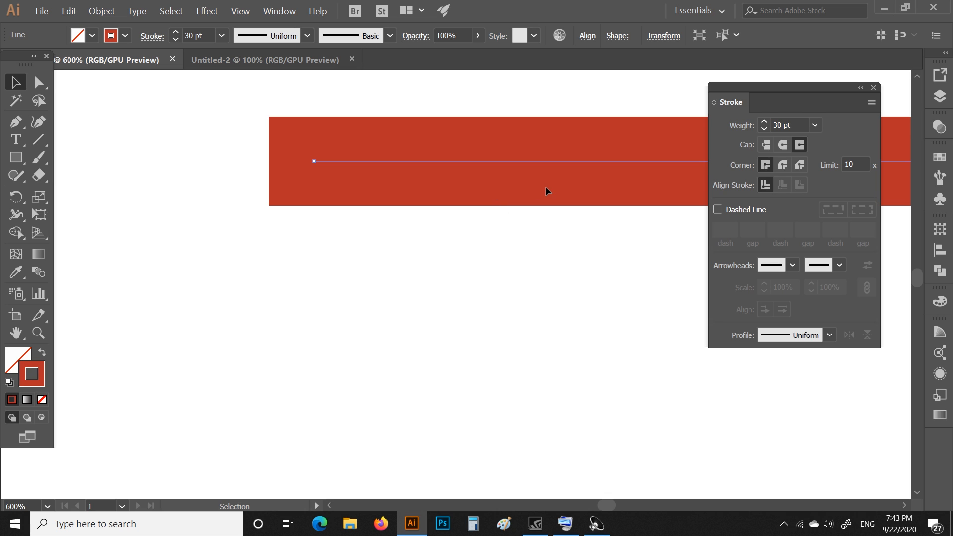
# Step: Apply a Round Join to the black CORNERS star's stroke, and replace it with a Bevel Join
pyautogui.keyDown('alt'); pyautogui.scroll(-3, 547, 186); pyautogui.keyUp('alt')
pyautogui.scroll(-4, 541, 208)
pyautogui.scroll(-2, 534, 251)
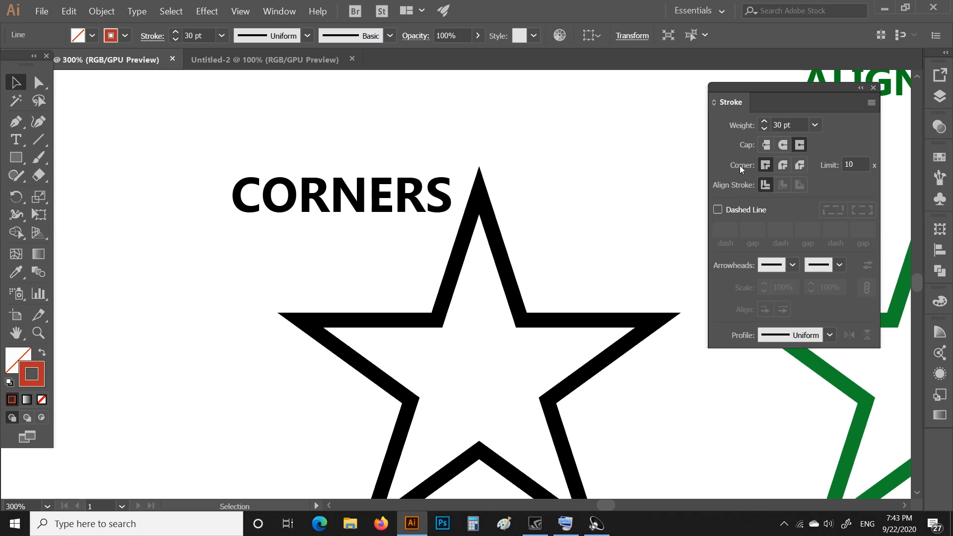
pyautogui.scroll(-3, 568, 219)
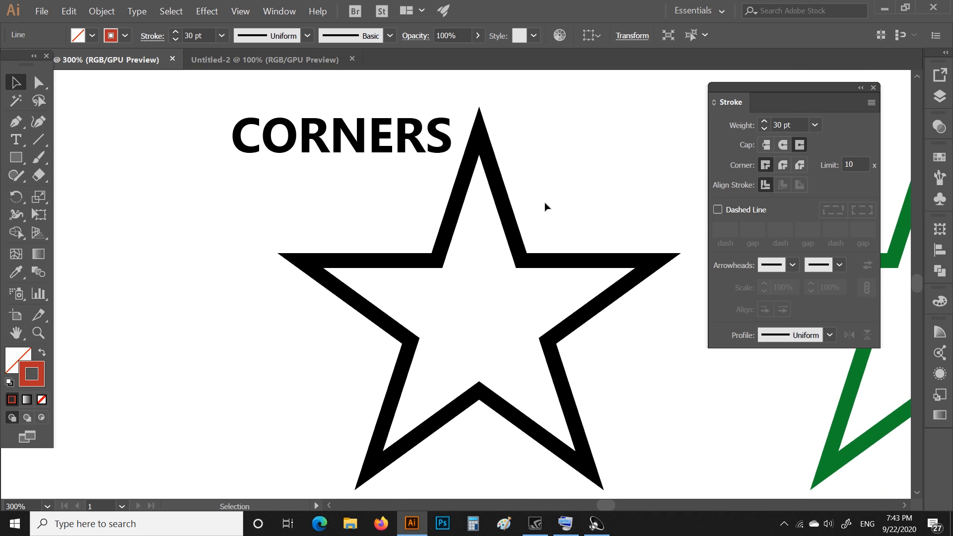
pyautogui.click(492, 173)
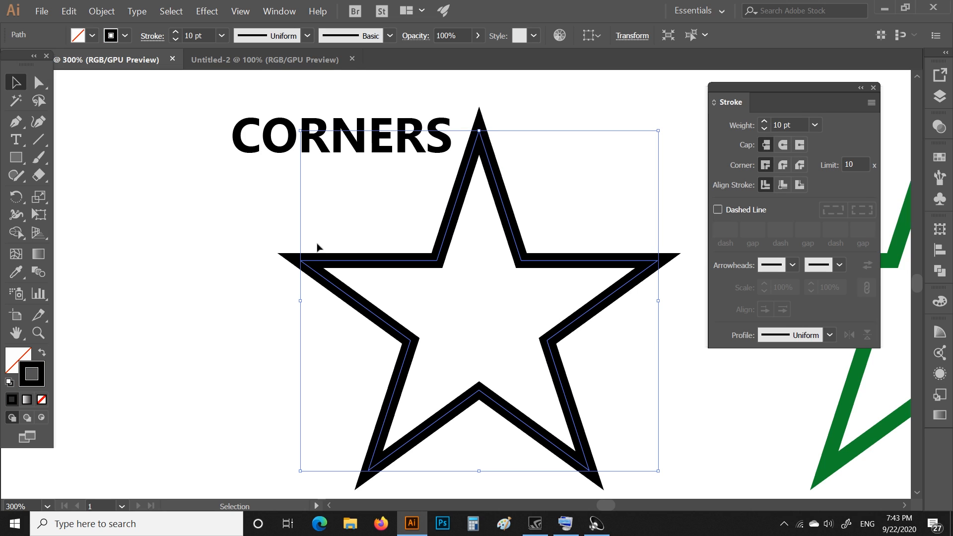
pyautogui.scroll(-1, 666, 264)
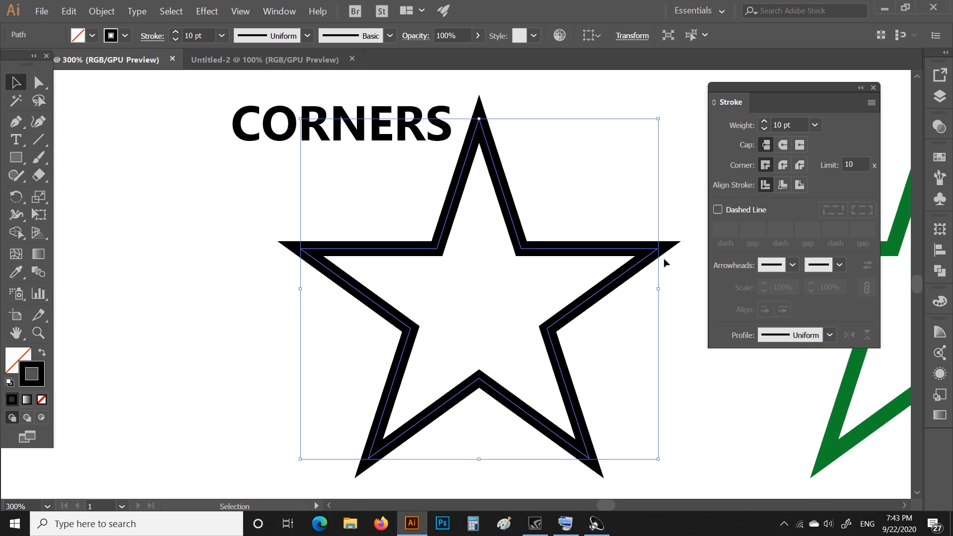
pyautogui.click(783, 167)
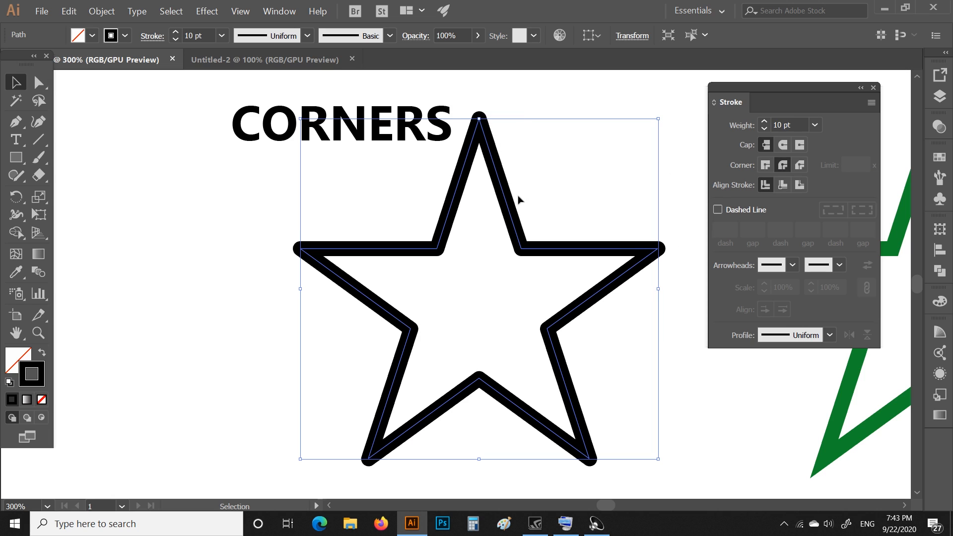
pyautogui.click(799, 166)
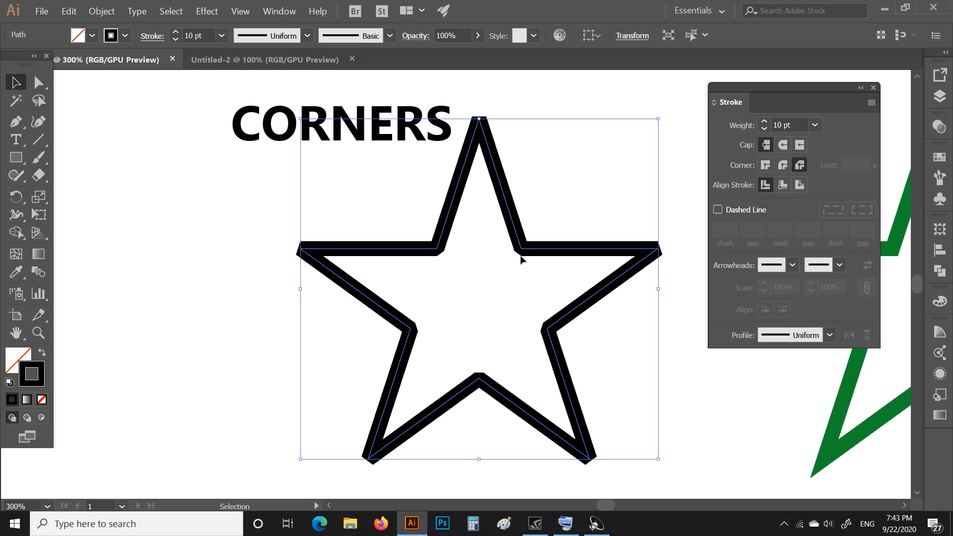
# Step: Recolor the green ALIGN STROKE star's stroke to an orange of about #D38D26
pyautogui.press('space')
pyautogui.moveTo(676, 370); pyautogui.dragTo(273, 376)
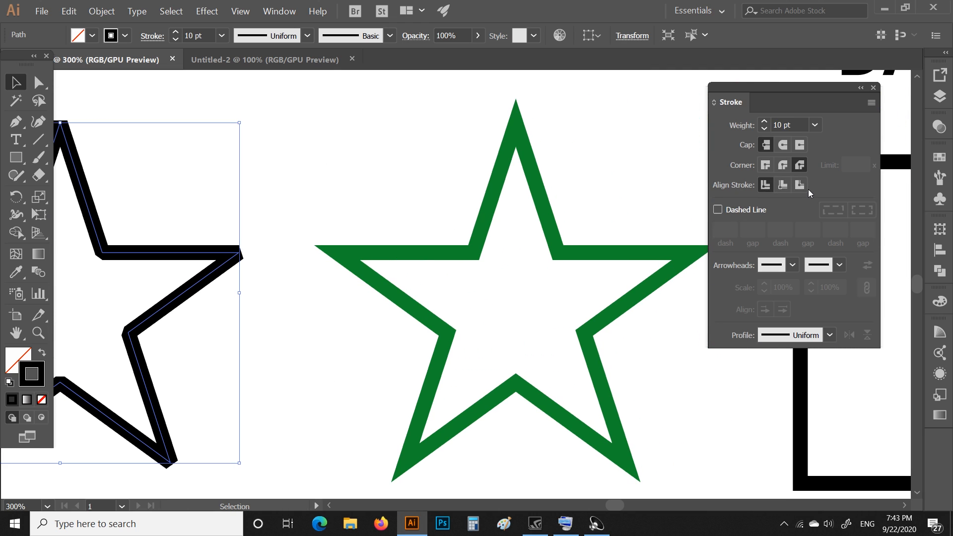
pyautogui.hotkey('ctrl', 'shift', 'a')
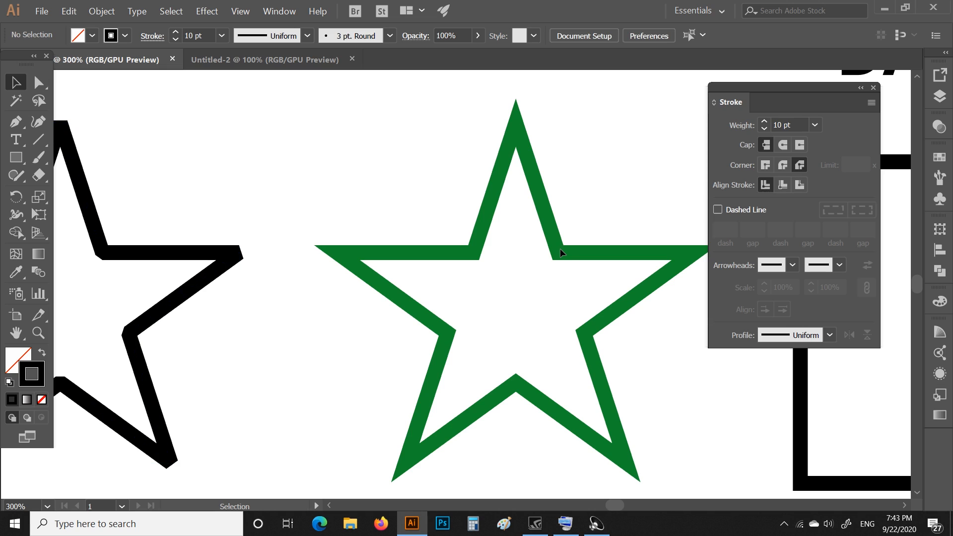
pyautogui.click(463, 252)
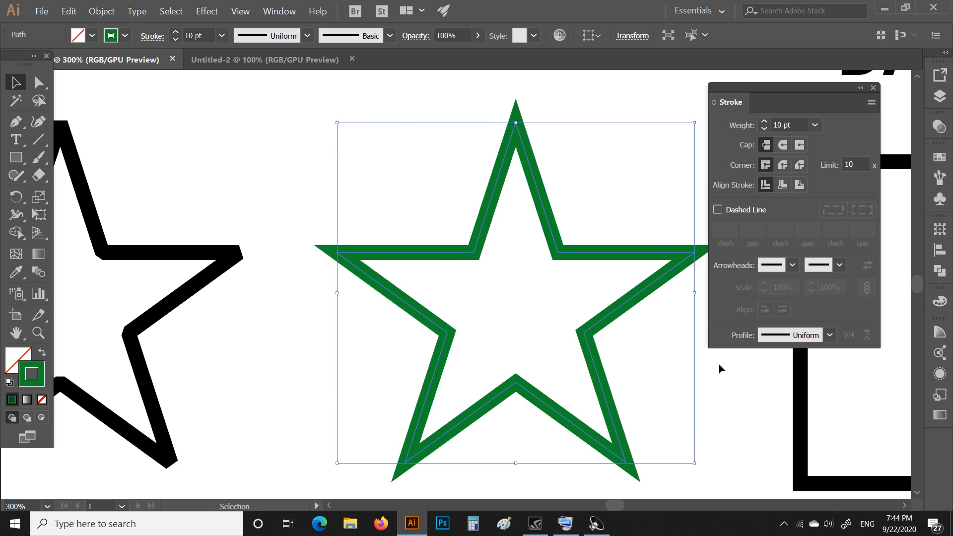
pyautogui.doubleClick(43, 373)
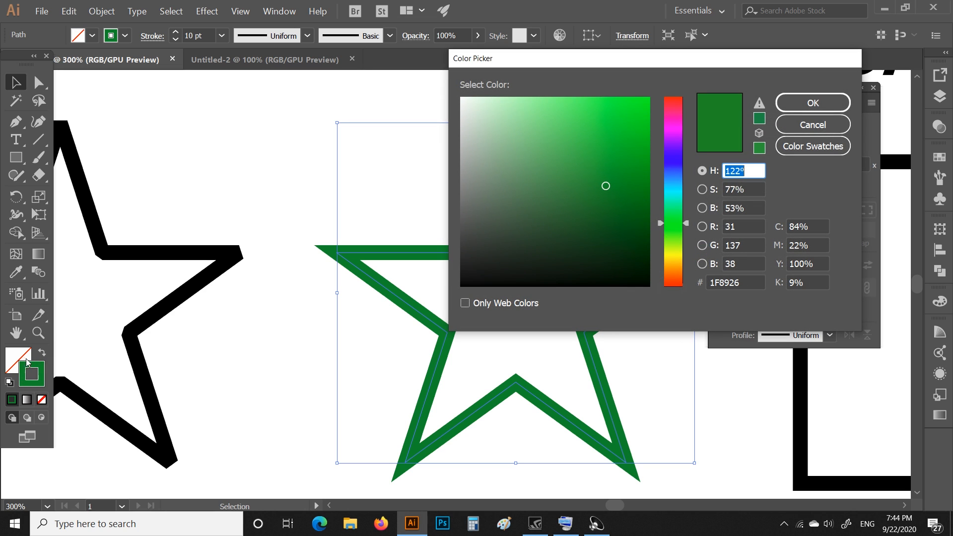
pyautogui.click(678, 269)
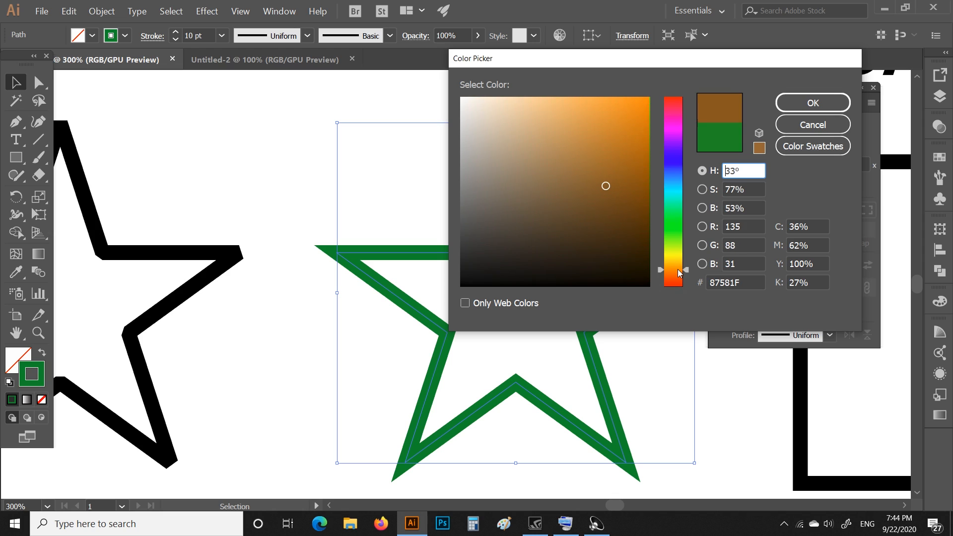
pyautogui.moveTo(678, 269); pyautogui.dragTo(678, 267)
pyautogui.click(606, 149)
pyautogui.moveTo(606, 149)
pyautogui.mouseDown()
pyautogui.moveTo(606, 122)
pyautogui.moveTo(617, 129)
pyautogui.mouseUp()
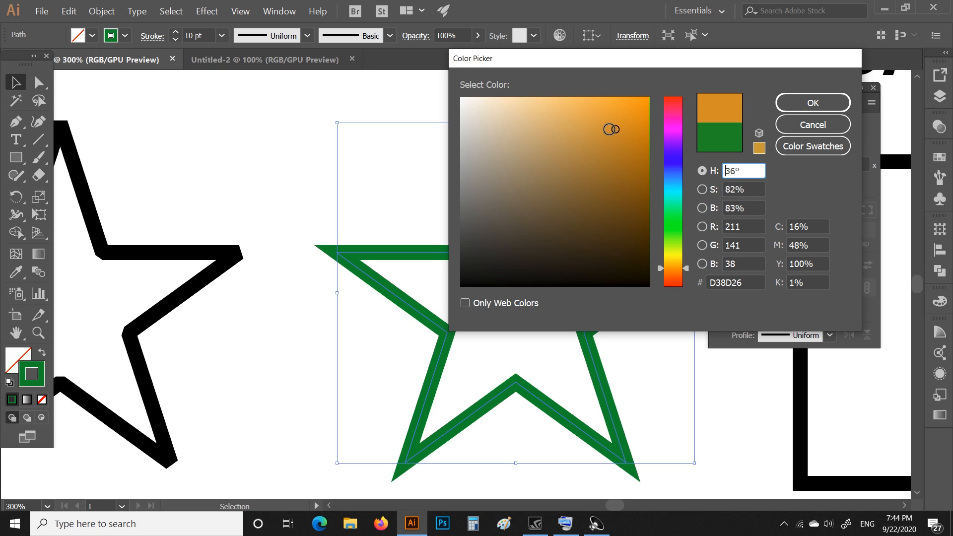
pyautogui.click(818, 104)
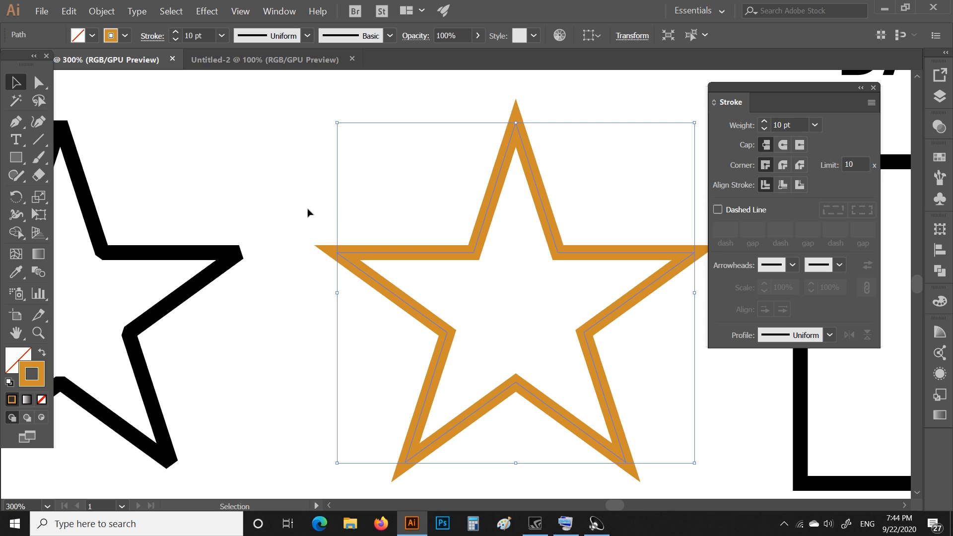
# Step: Align the orange star's stroke to the inside and increase its weight to 15 pt
pyautogui.click(437, 239)
pyautogui.click(485, 235)
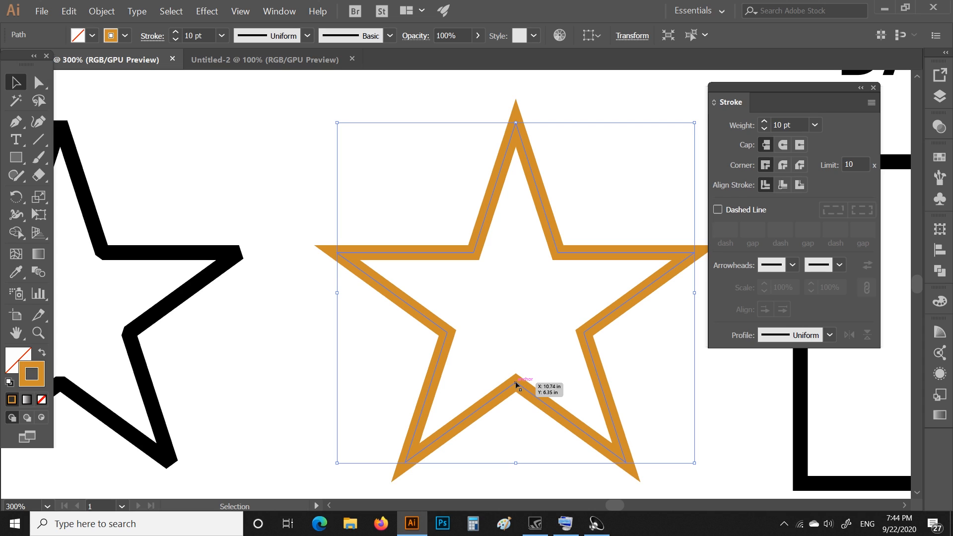
pyautogui.click(783, 185)
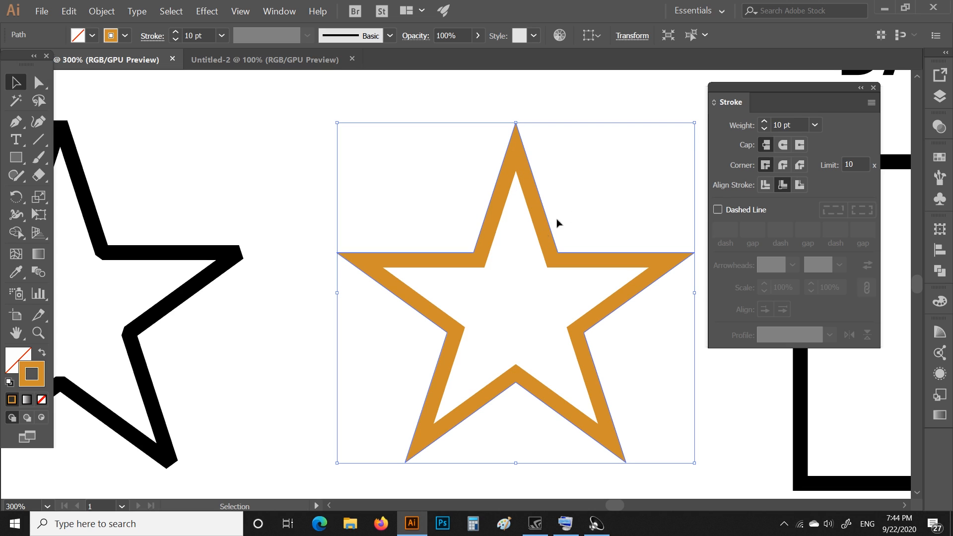
pyautogui.click(793, 125)
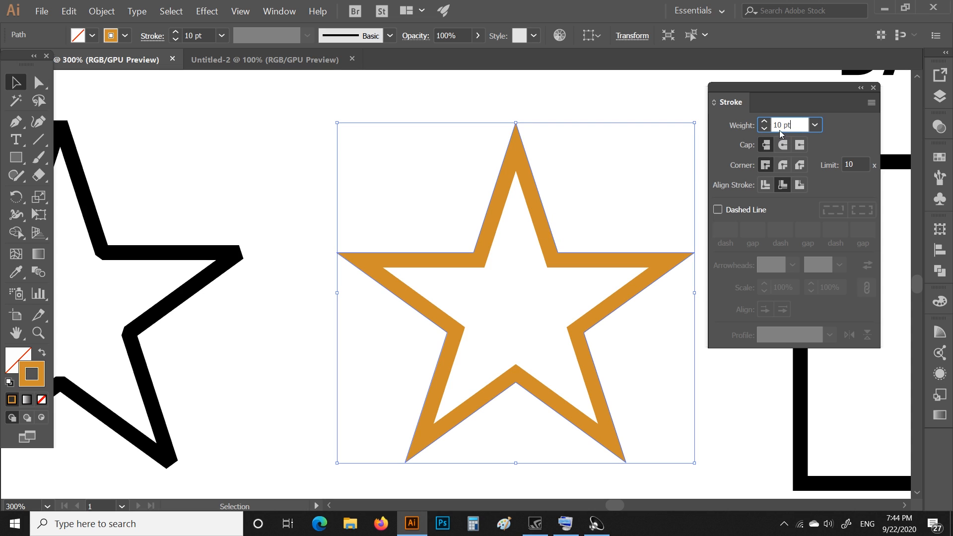
pyautogui.scroll(2, 794, 124)
pyautogui.scroll(3, 793, 124)
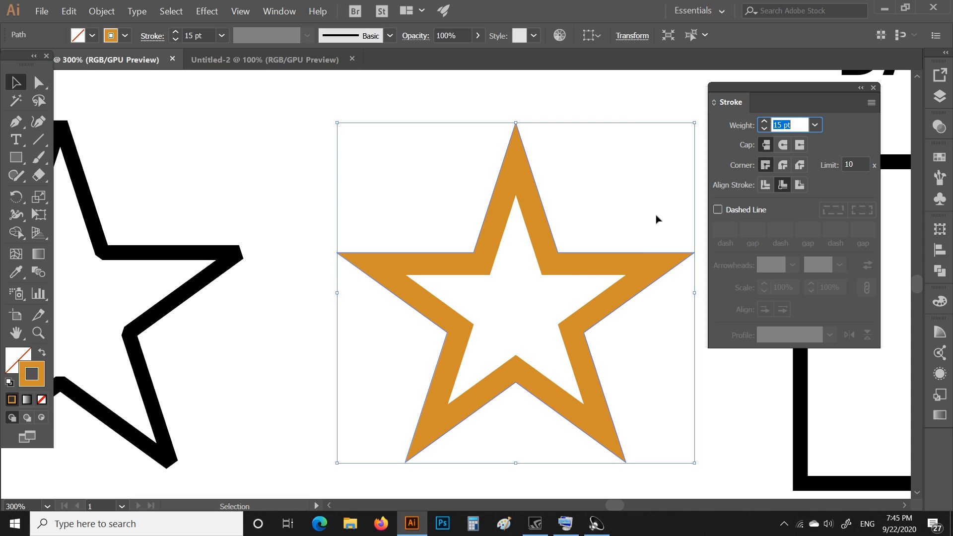
# Step: Raise the inside-aligned star stroke's weight to 19 pt, and reduce it to 7 pt
pyautogui.scroll(2, 537, 267)
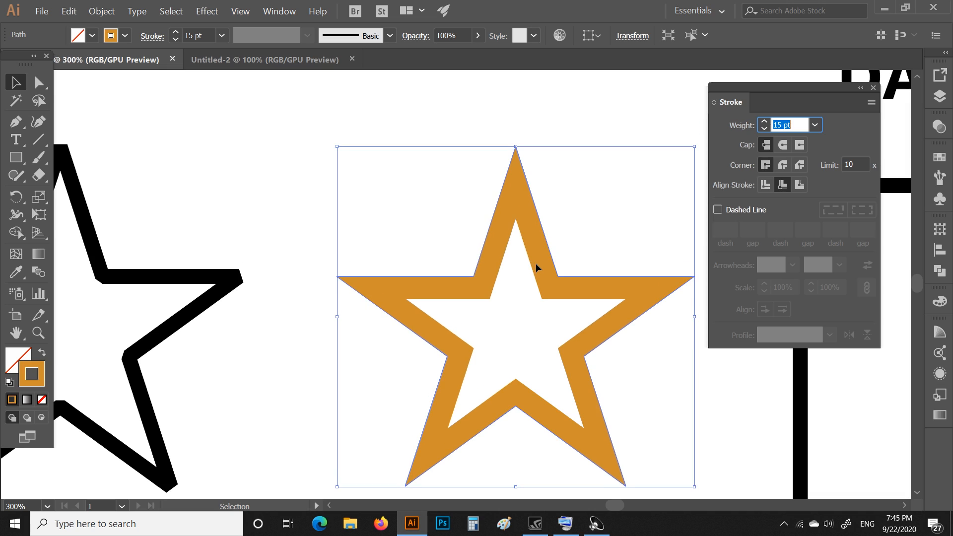
pyautogui.scroll(-1, 542, 273)
pyautogui.scroll(3, 796, 126)
pyautogui.scroll(1, 796, 125)
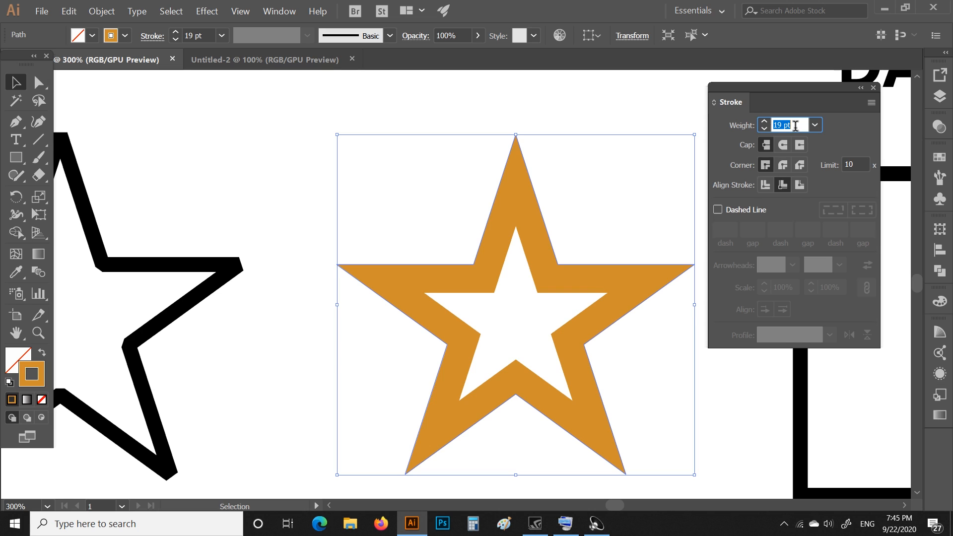
pyautogui.scroll(-11, 795, 126)
pyautogui.scroll(-1, 796, 126)
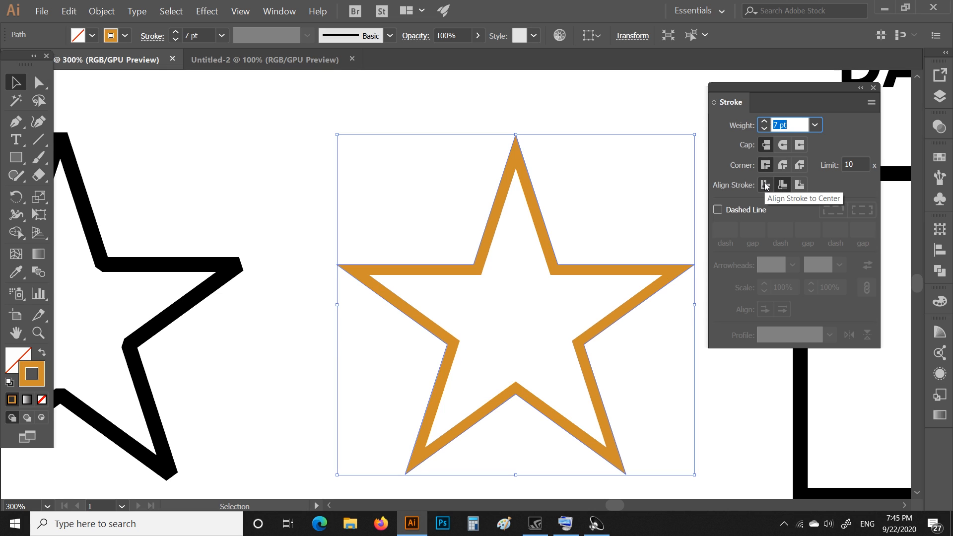
# Step: Align the orange star's stroke to center, raise its weight to 22 pt and bring it down to 15 pt
pyautogui.click(767, 185)
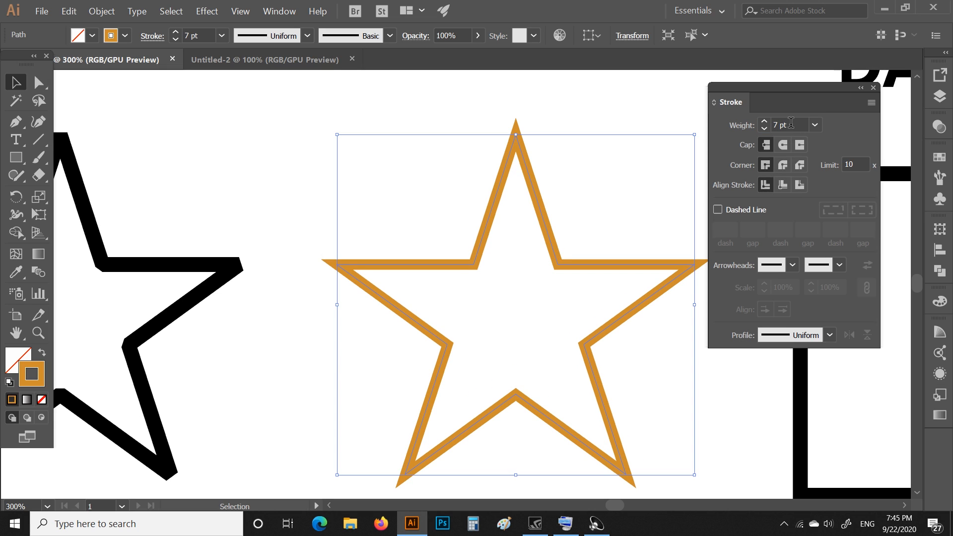
pyautogui.click(793, 125)
pyautogui.scroll(1, 795, 125)
pyautogui.scroll(8, 795, 125)
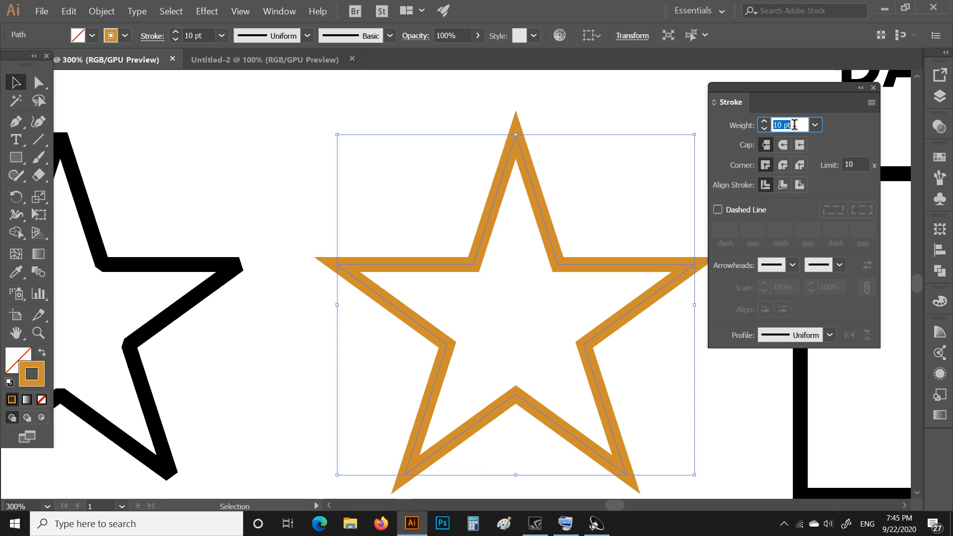
pyautogui.scroll(6, 795, 124)
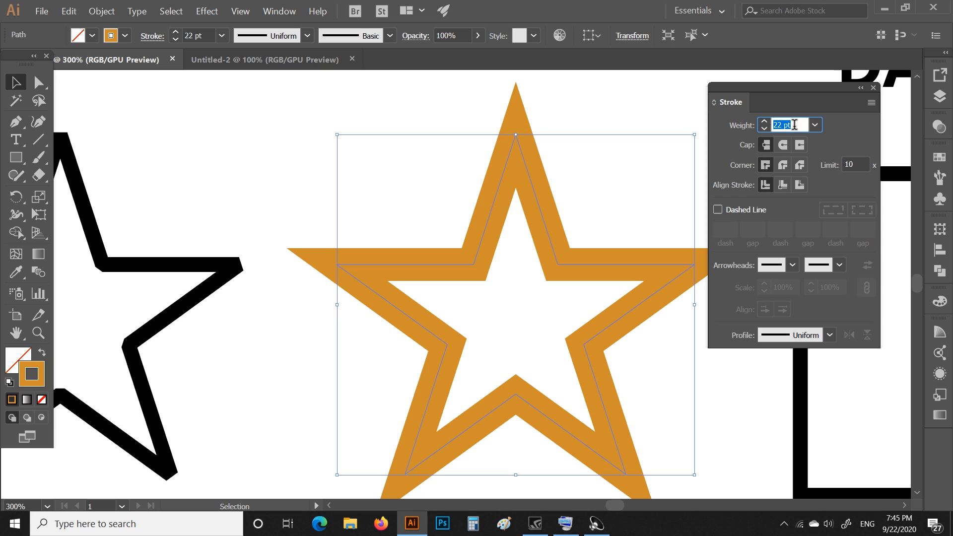
pyautogui.scroll(-7, 796, 124)
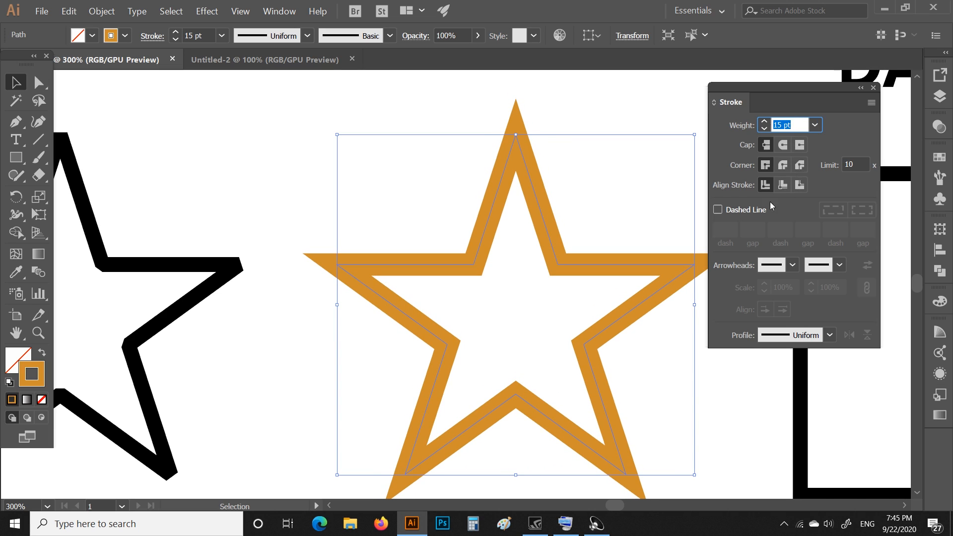
# Step: Align the orange star's stroke to the outside and increase its weight to 22 pt
pyautogui.click(799, 186)
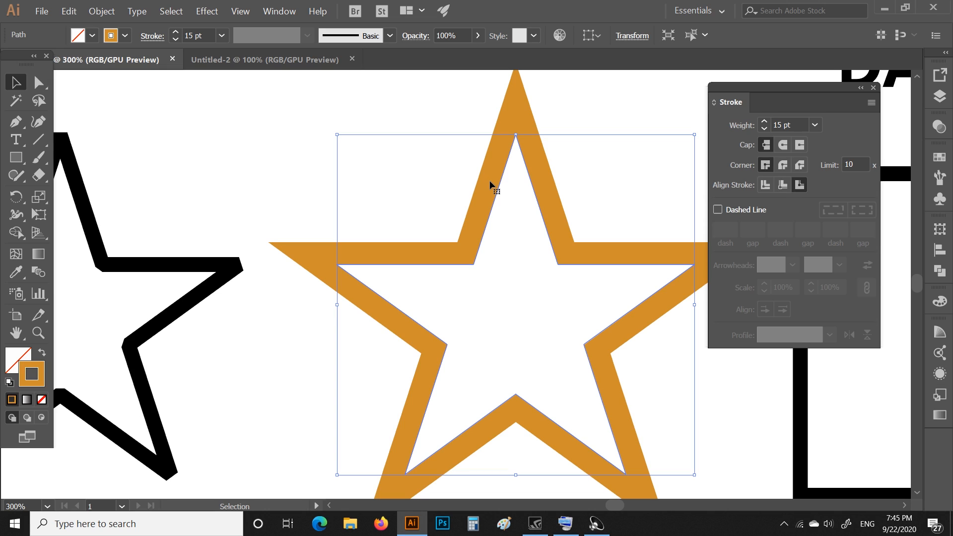
pyautogui.scroll(-1, 490, 178)
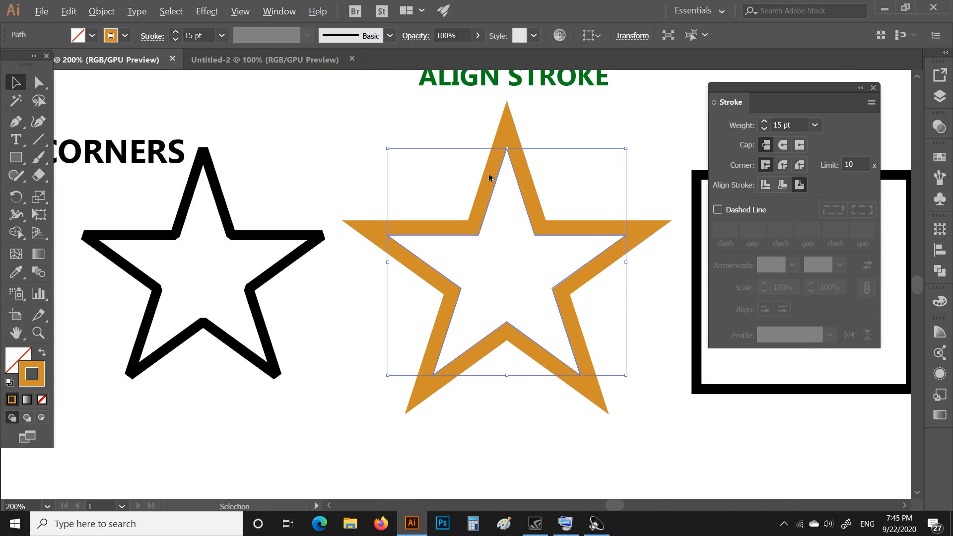
pyautogui.click(801, 125)
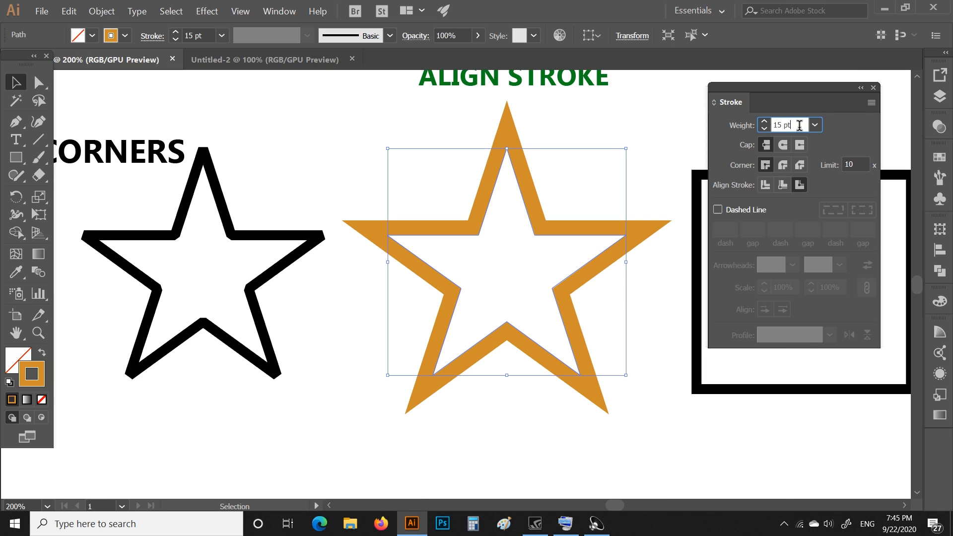
pyautogui.press('Up')
pyautogui.press('Up')
pyautogui.press('Up')
pyautogui.press('Up')
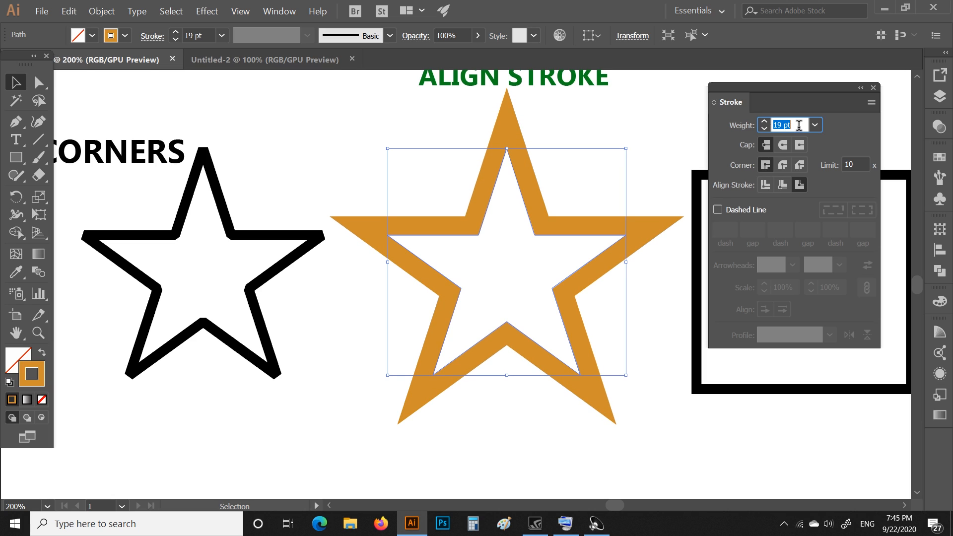
pyautogui.press('Up')
pyautogui.press('Up')
pyautogui.press('Up')
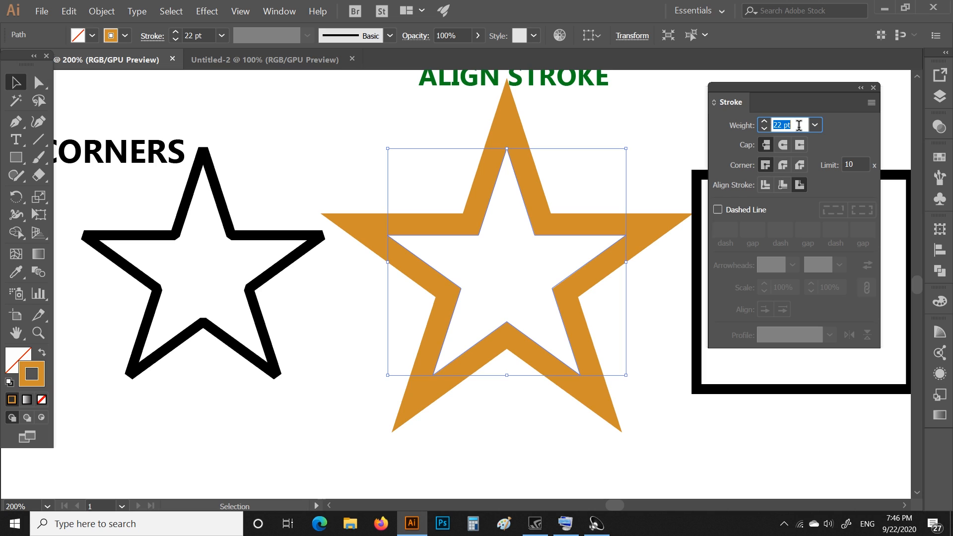
# Step: Reduce the outside-aligned star stroke's weight to 9 pt and deselect the star
pyautogui.press('Down')
pyautogui.press('Down')
pyautogui.press('Down')
pyautogui.press('Down')
pyautogui.press('Down')
pyautogui.press('Down')
pyautogui.press('Down')
pyautogui.press('Down')
pyautogui.press('Down')
pyautogui.press('Down')
pyautogui.press('Down')
pyautogui.press('Down')
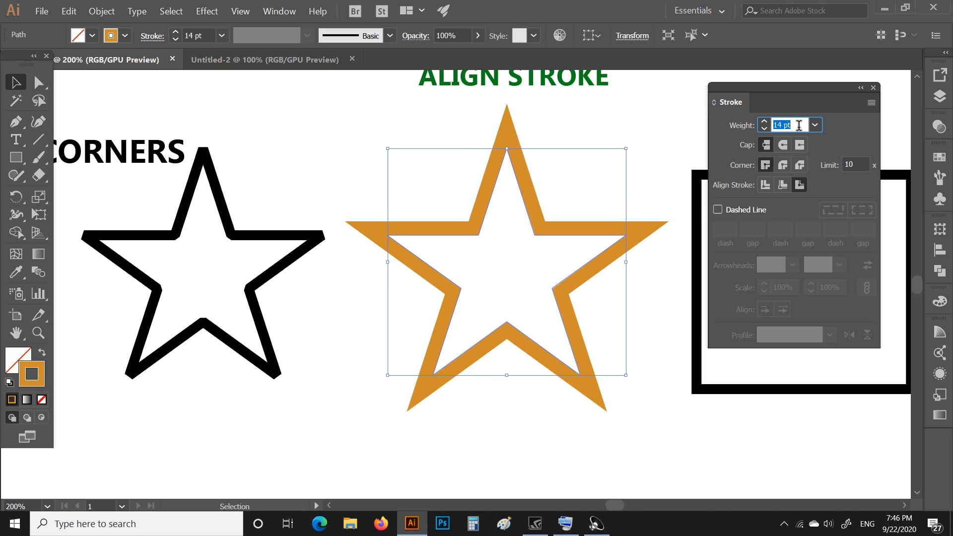
pyautogui.press('Down')
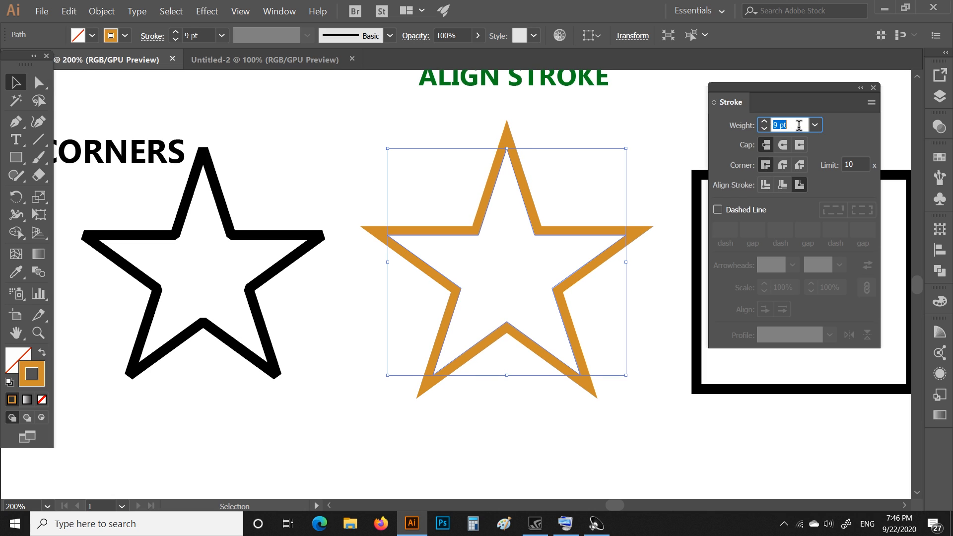
pyautogui.click(676, 279)
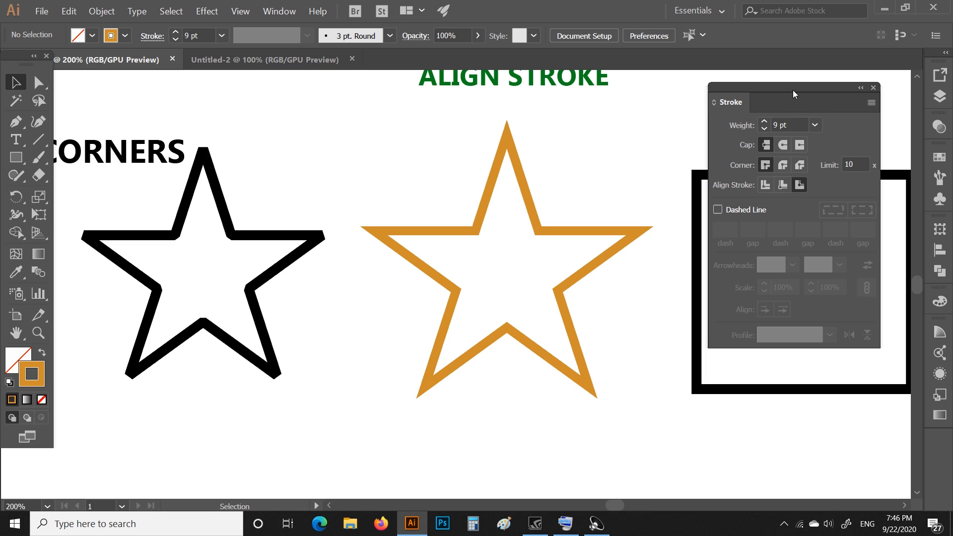
# Step: Move the Stroke settings clear of the DASHES example and select the black square
pyautogui.moveTo(794, 90); pyautogui.dragTo(482, 120)
pyautogui.moveTo(804, 267); pyautogui.dragTo(702, 296)
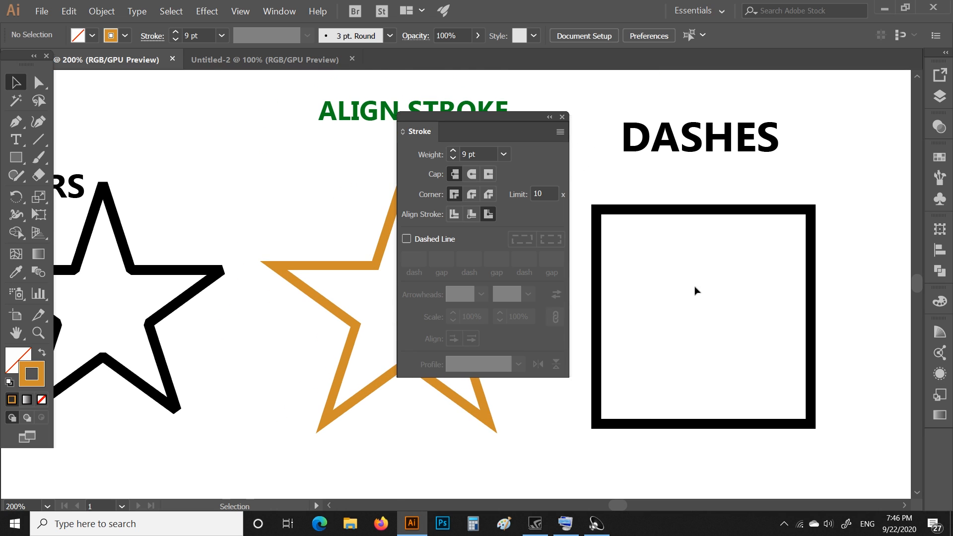
pyautogui.click(598, 255)
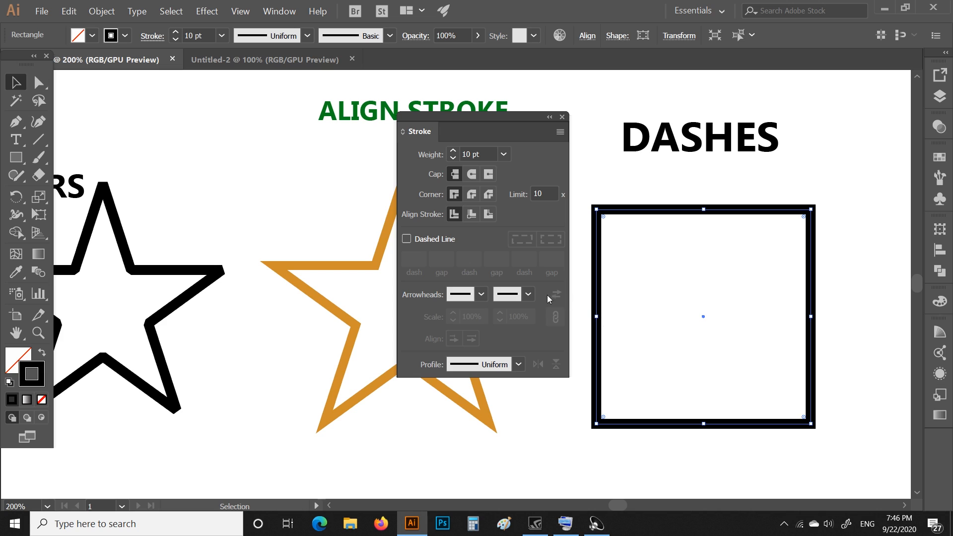
# Step: Turn on dashed line for the black square's stroke and set the first dash to 10 pt and first gap to 8 pt
pyautogui.click(432, 241)
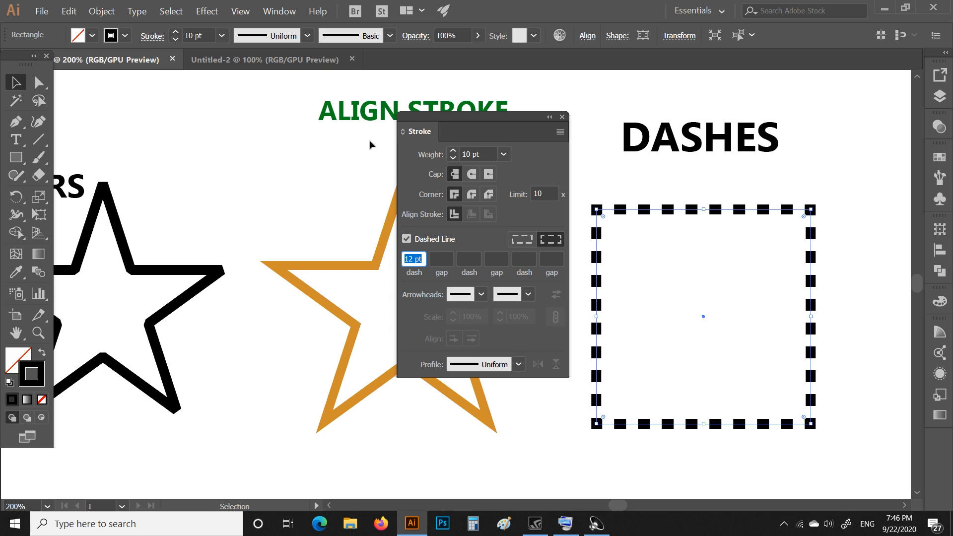
pyautogui.click(418, 258)
pyautogui.press('BackSpace')
pyautogui.press('BackSpace')
pyautogui.press('BackSpace')
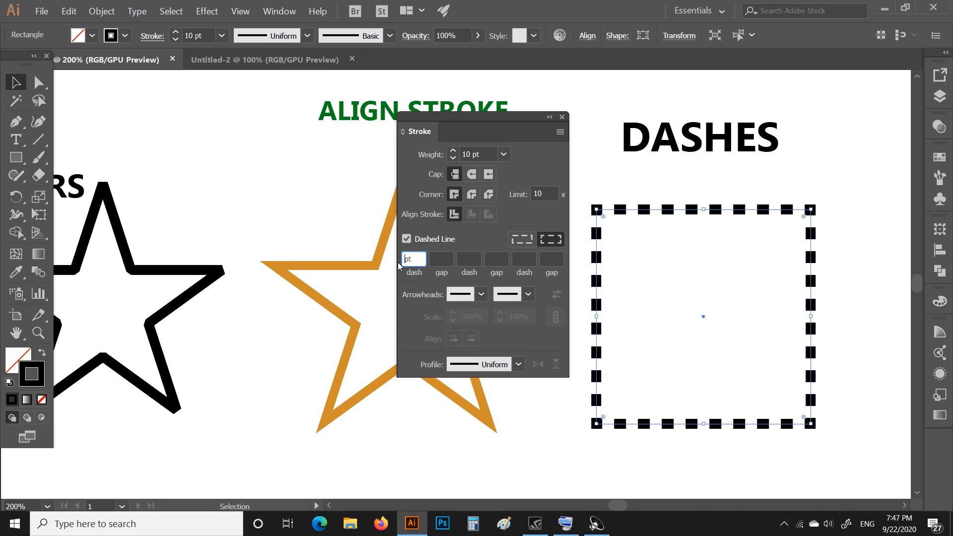
pyautogui.write('10')
pyautogui.click(438, 258)
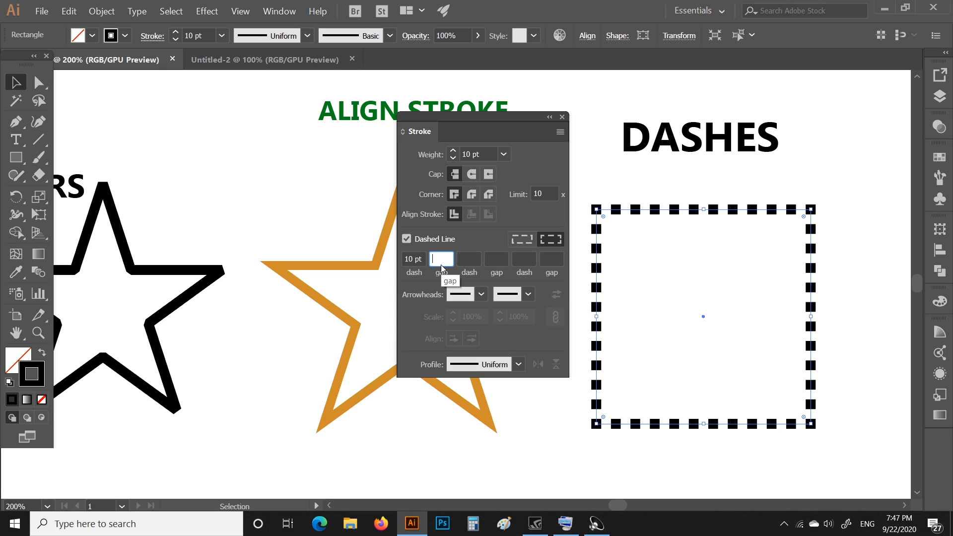
pyautogui.write('8')
# Step: Set the square's second dash to 12 pt and second gap to 8 pt
pyautogui.click(467, 258)
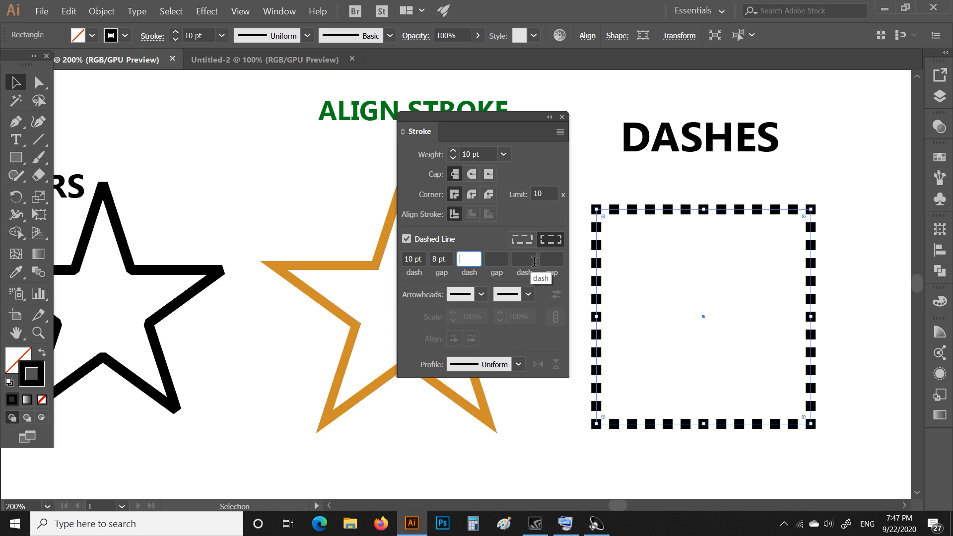
pyautogui.write('1')
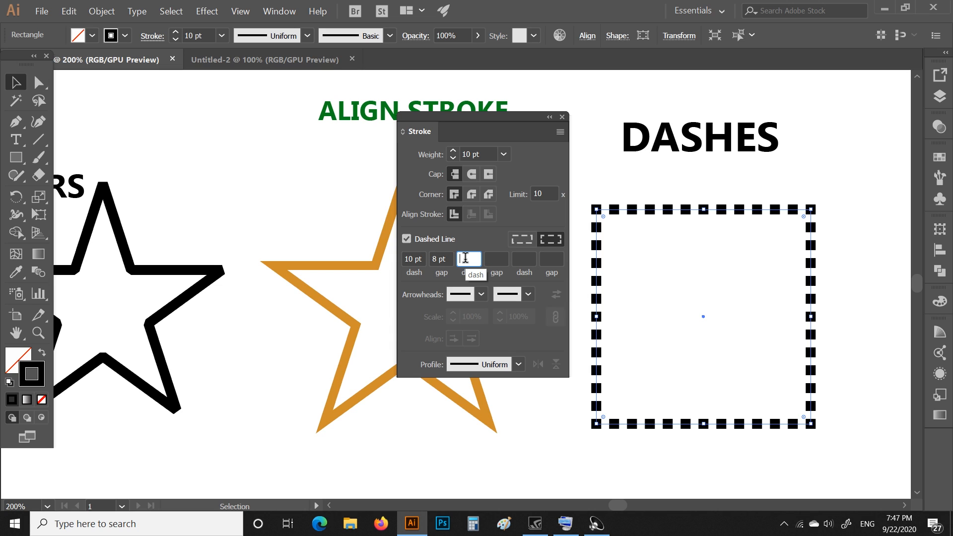
pyautogui.write('2')
pyautogui.click(495, 257)
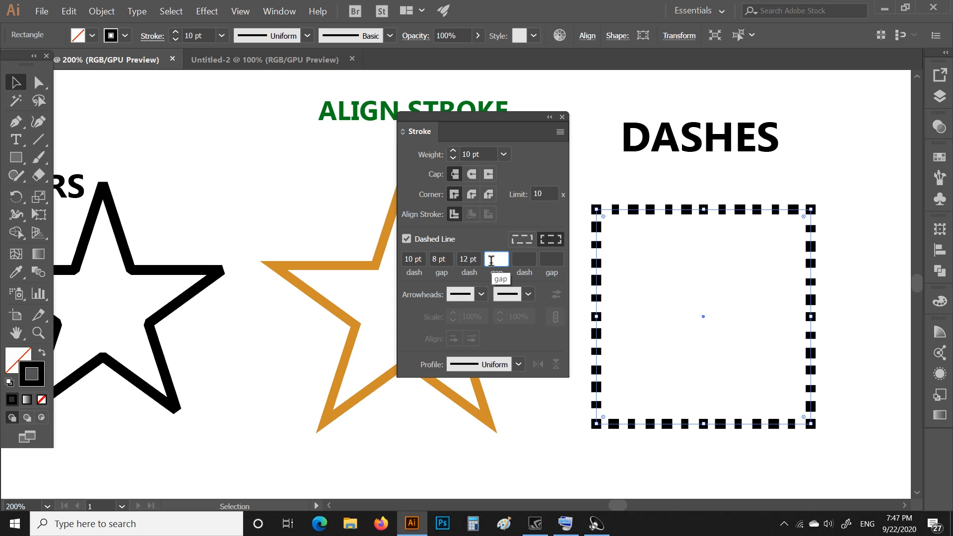
pyautogui.write('8')
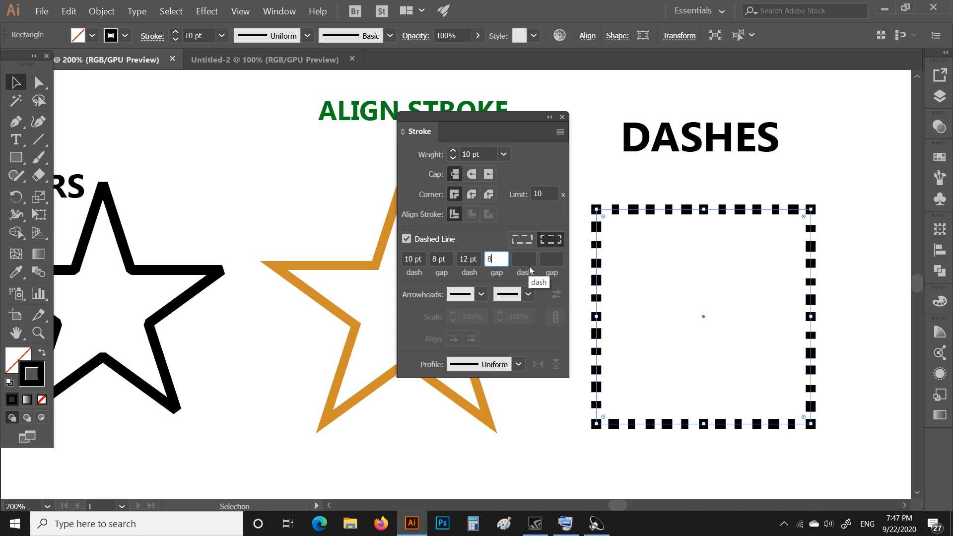
pyautogui.press('Return')
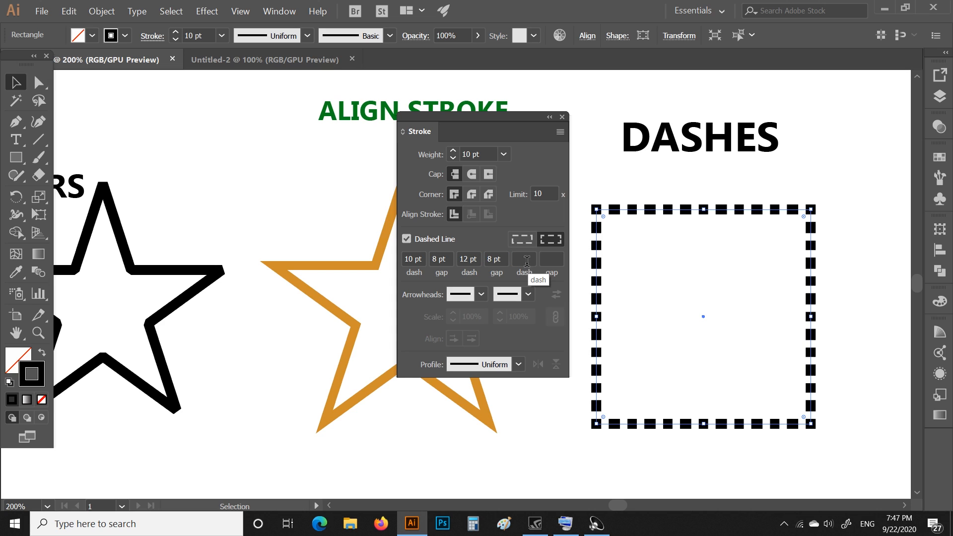
pyautogui.press('-')
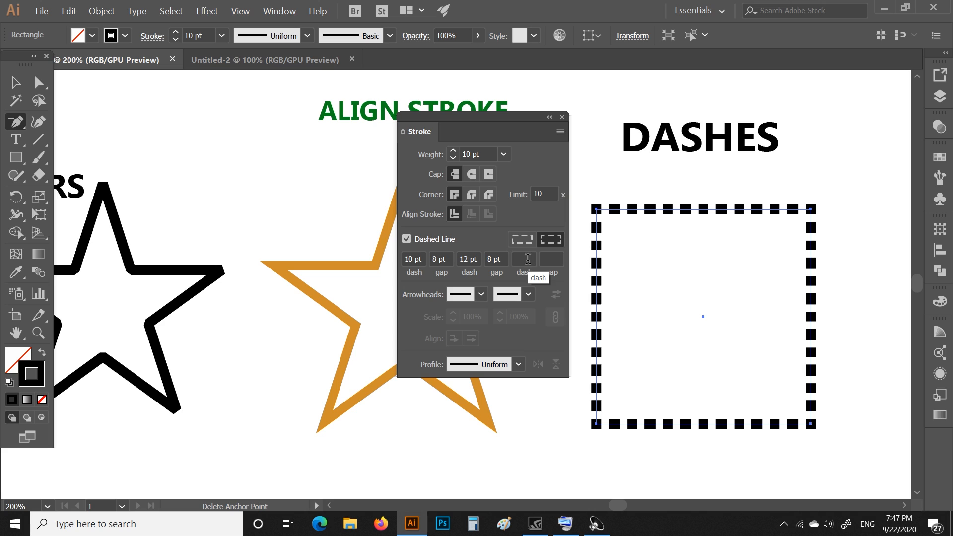
# Step: Set the square's third dash to 10 pt and third gap to 8 pt, and return to the Selection tool
pyautogui.click(525, 260)
pyautogui.write('10')
pyautogui.click(547, 260)
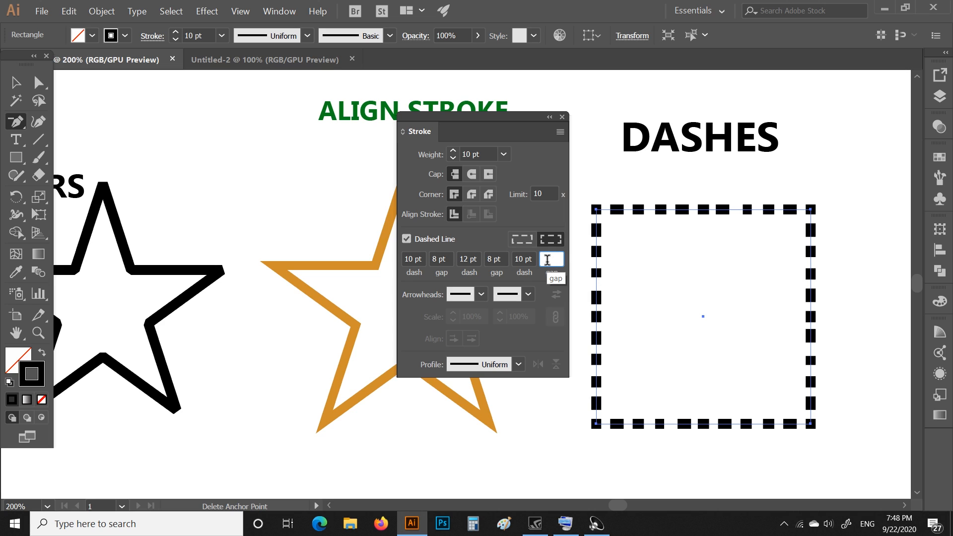
pyautogui.write('8')
pyautogui.click(15, 82)
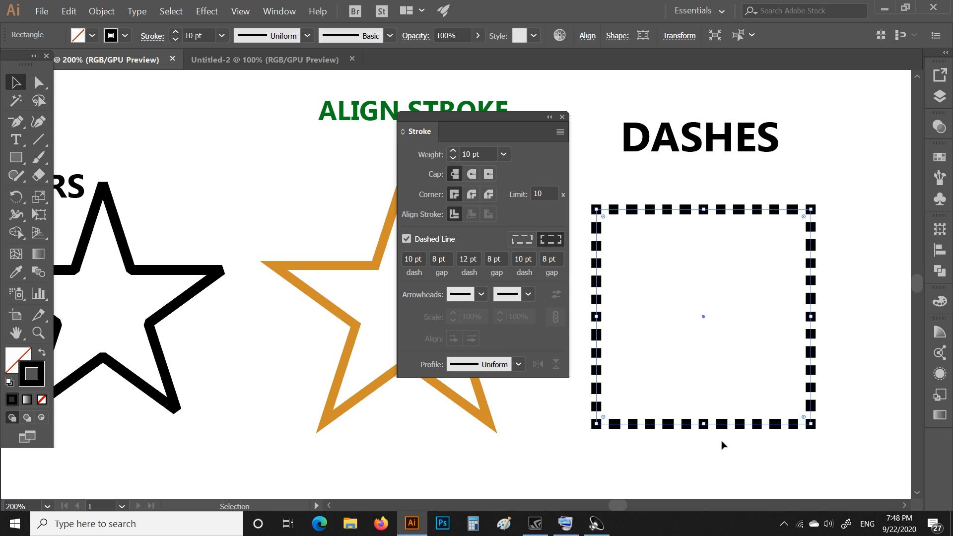
# Step: Preserve the square's exact dash and gap lengths, then restore dash alignment to corners and path ends
pyautogui.click(526, 240)
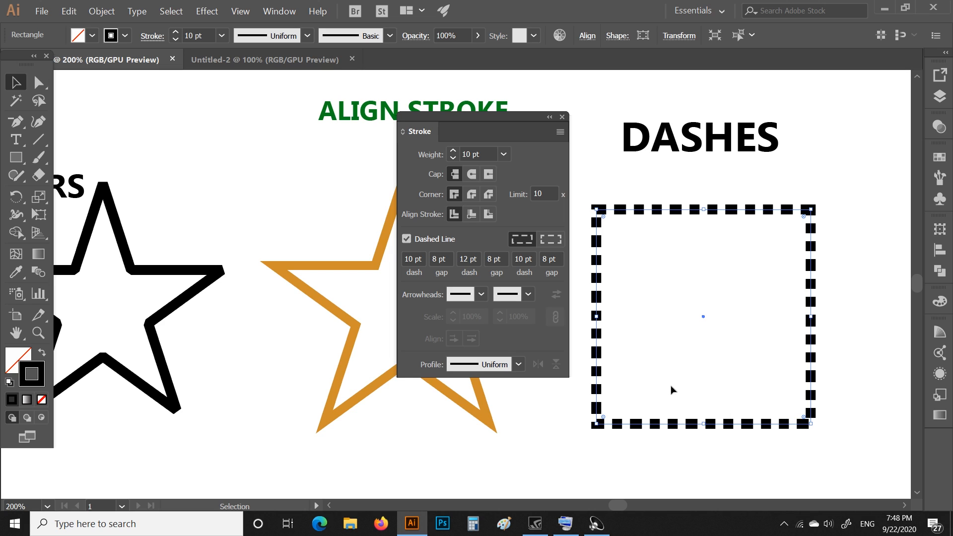
pyautogui.click(558, 243)
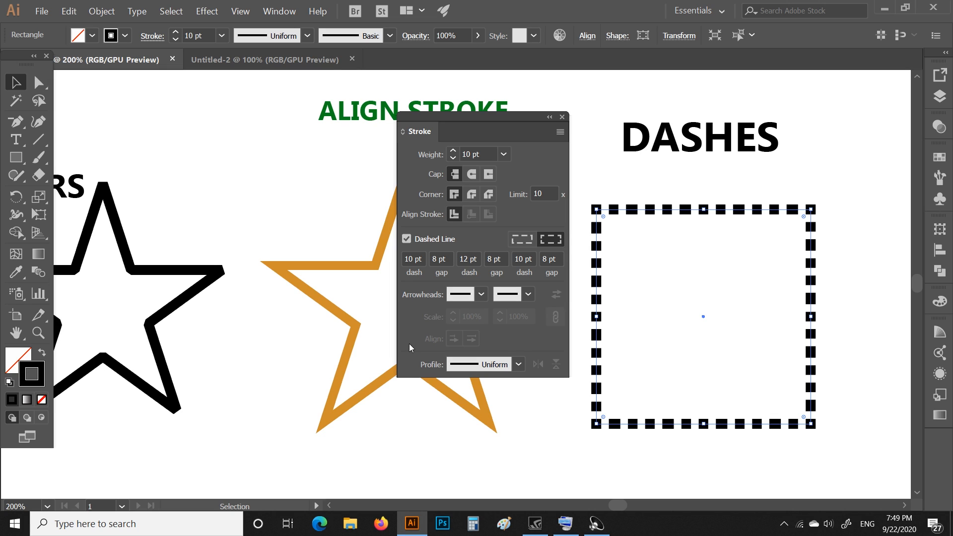
# Step: Select the blue line above ARROW HEADS and add a notched arrowhead at its start and a wide solid triangle at its end
pyautogui.scroll(-5, 374, 357)
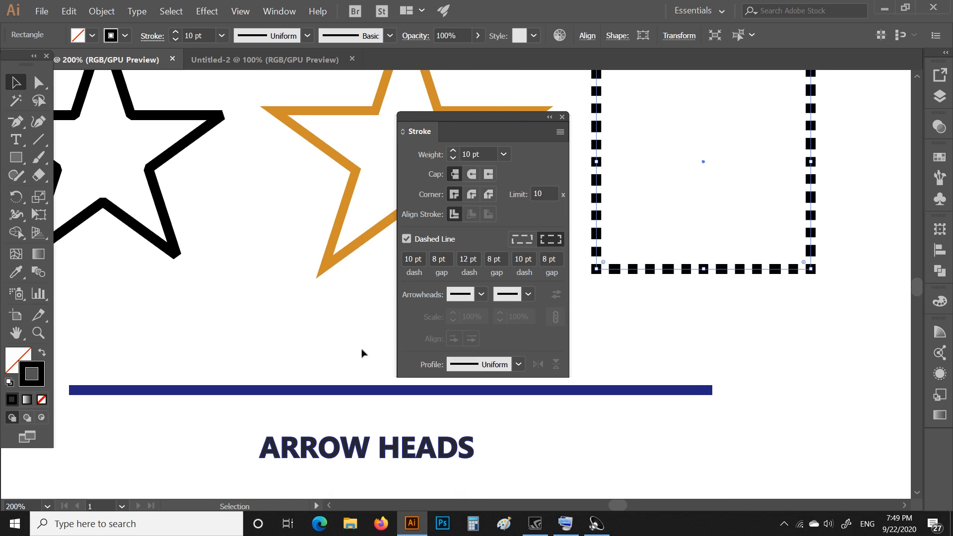
pyautogui.moveTo(329, 342); pyautogui.dragTo(386, 347)
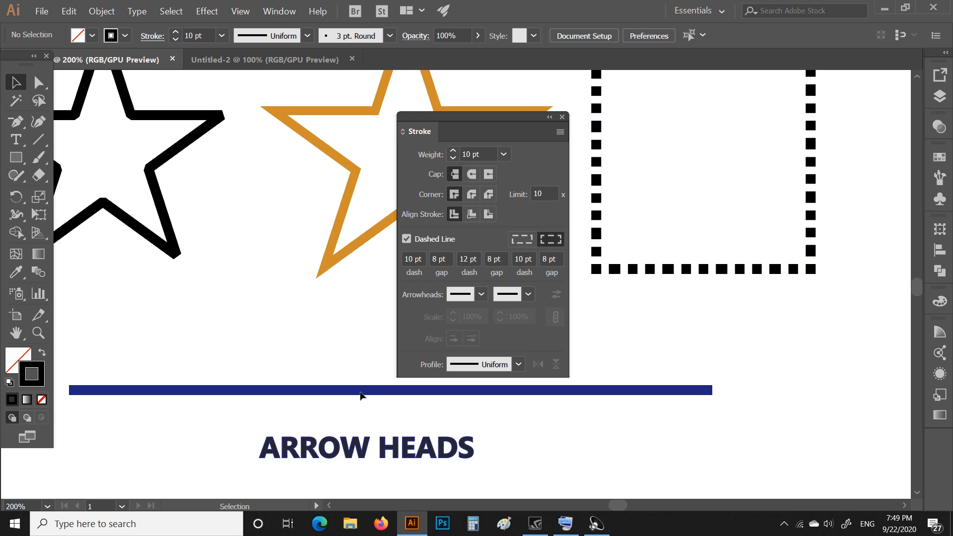
pyautogui.moveTo(381, 430); pyautogui.dragTo(487, 446)
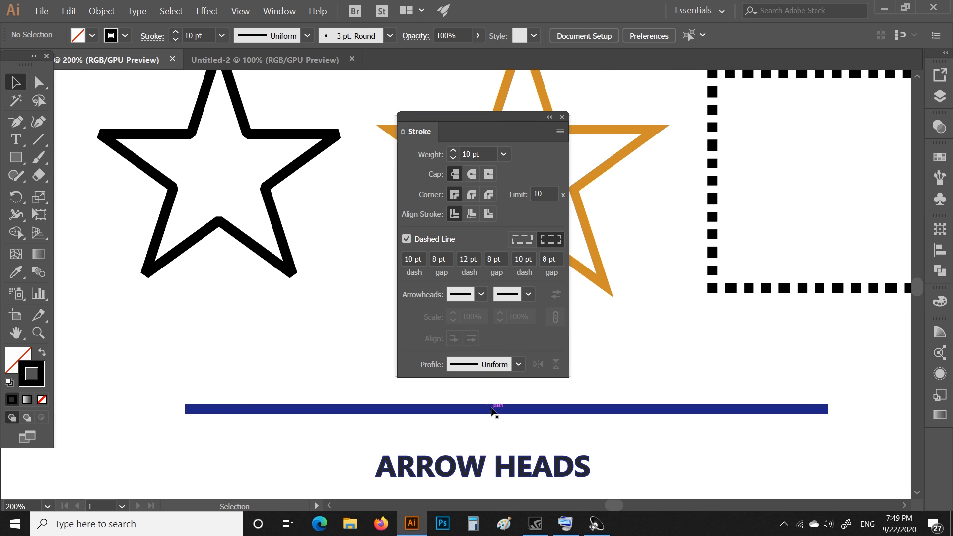
pyautogui.click(427, 410)
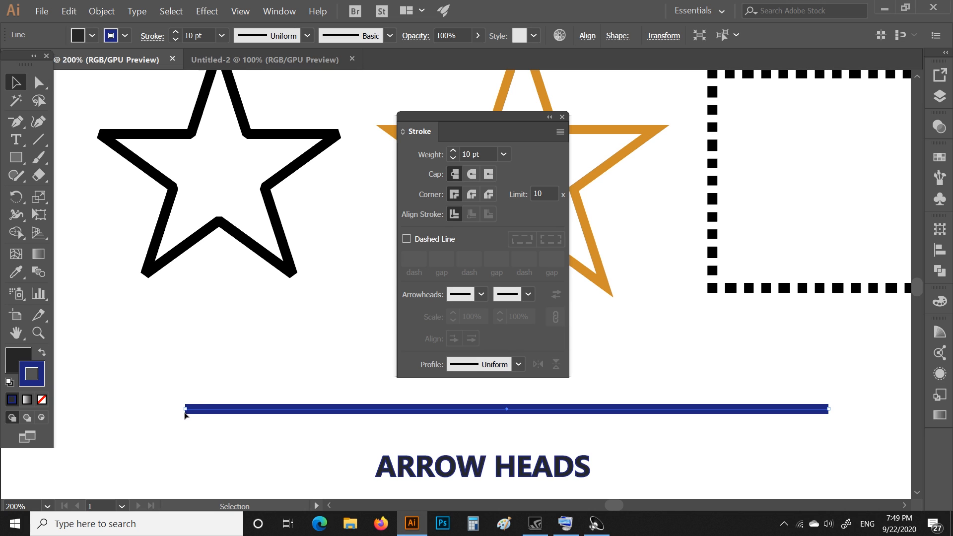
pyautogui.click(482, 295)
pyautogui.click(397, 133)
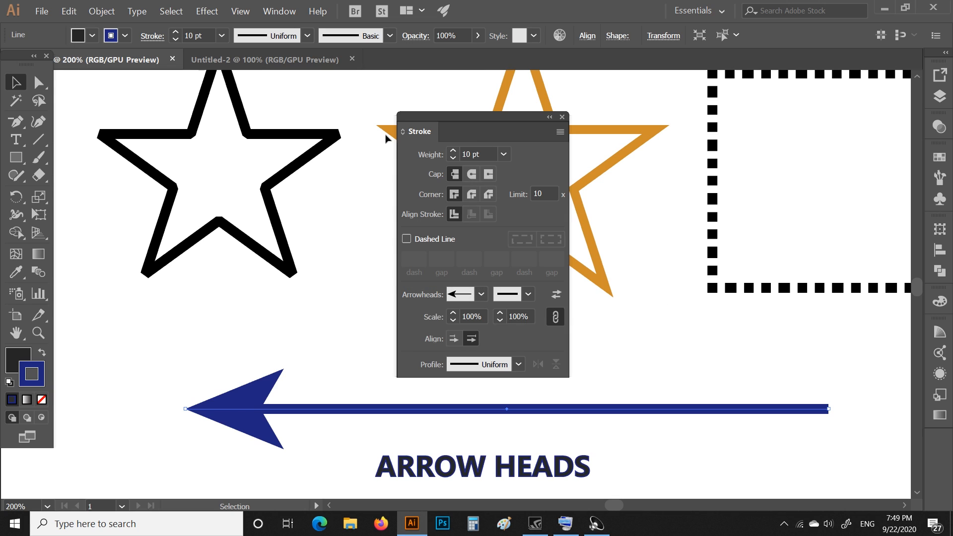
pyautogui.click(530, 295)
pyautogui.click(450, 225)
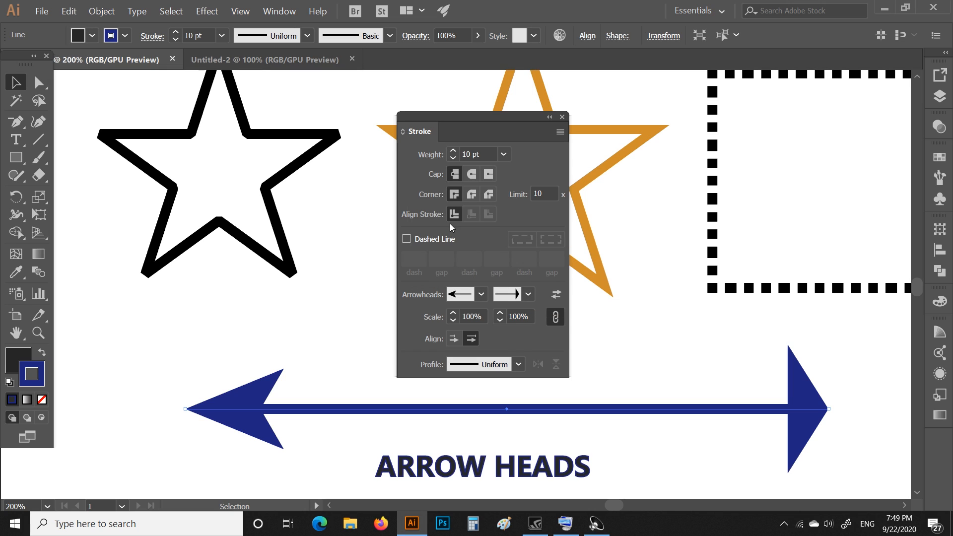
# Step: Replace the blue line's end arrowhead with Arrow 24, the hollow circle, and swap the start and end arrowheads
pyautogui.click(528, 295)
pyautogui.scroll(-7, 472, 187)
pyautogui.scroll(-1, 470, 159)
pyautogui.scroll(4, 469, 159)
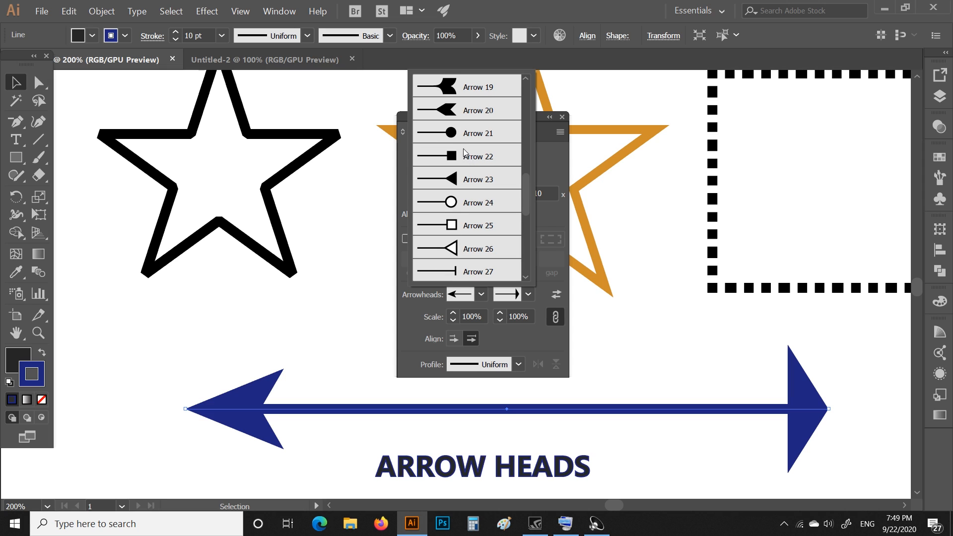
pyautogui.click(455, 201)
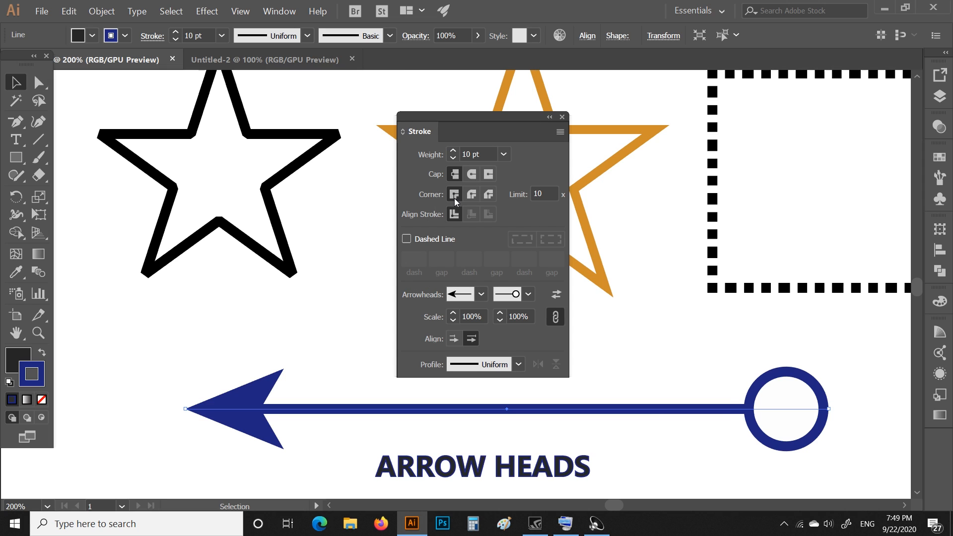
pyautogui.click(557, 295)
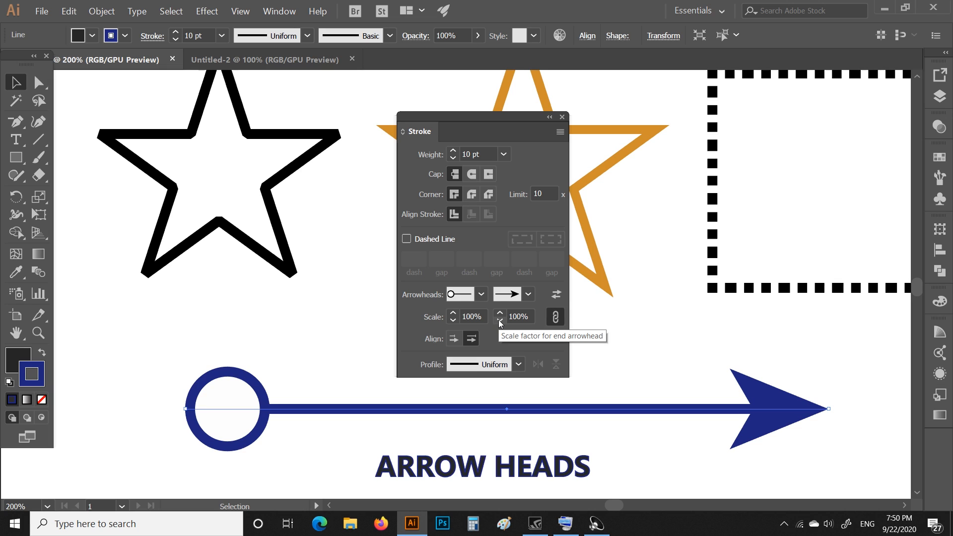
# Step: Unlink the arrowhead scales and reduce the start circle's scale to 84%
pyautogui.click(556, 317)
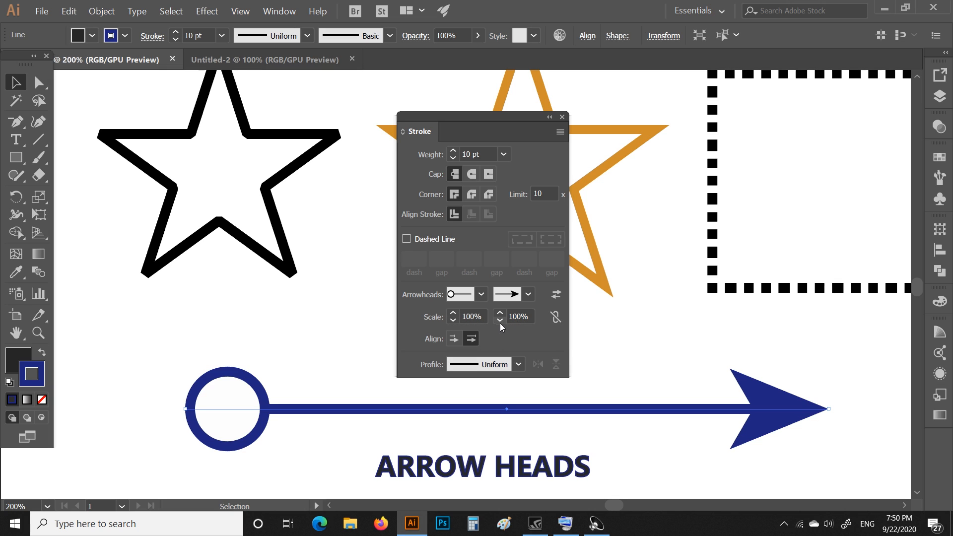
pyautogui.click(455, 321)
pyautogui.click(455, 321)
pyautogui.click(455, 321)
pyautogui.click(455, 320)
pyautogui.click(455, 320)
pyautogui.click(455, 320)
pyautogui.click(455, 320)
pyautogui.click(455, 321)
pyautogui.click(455, 320)
pyautogui.click(454, 320)
pyautogui.click(454, 321)
pyautogui.click(454, 321)
pyautogui.click(454, 321)
pyautogui.click(454, 320)
pyautogui.click(454, 321)
pyautogui.click(454, 321)
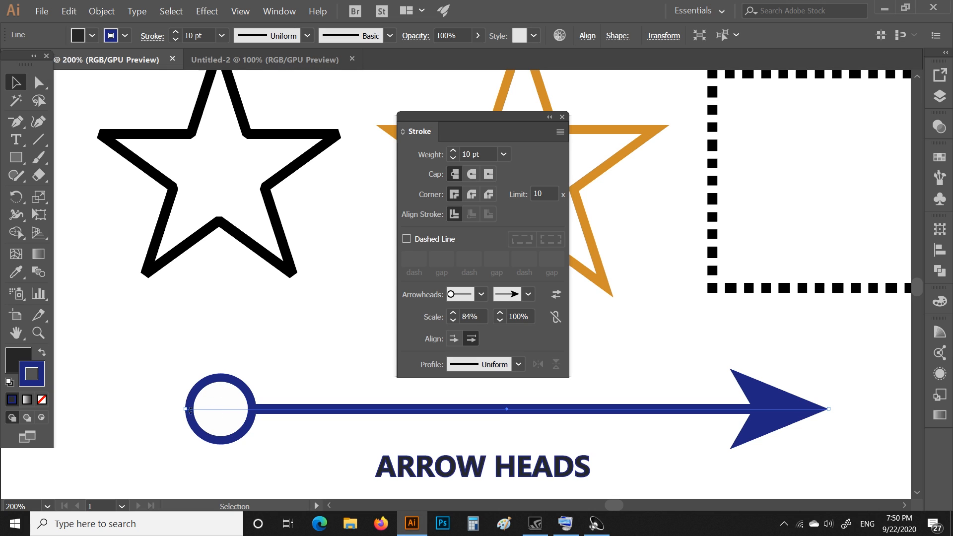
# Step: Bring the start circle's scale back to 100% and relink the start and end arrowhead scales
pyautogui.click(454, 313)
pyautogui.click(454, 312)
pyautogui.click(454, 312)
pyautogui.click(453, 313)
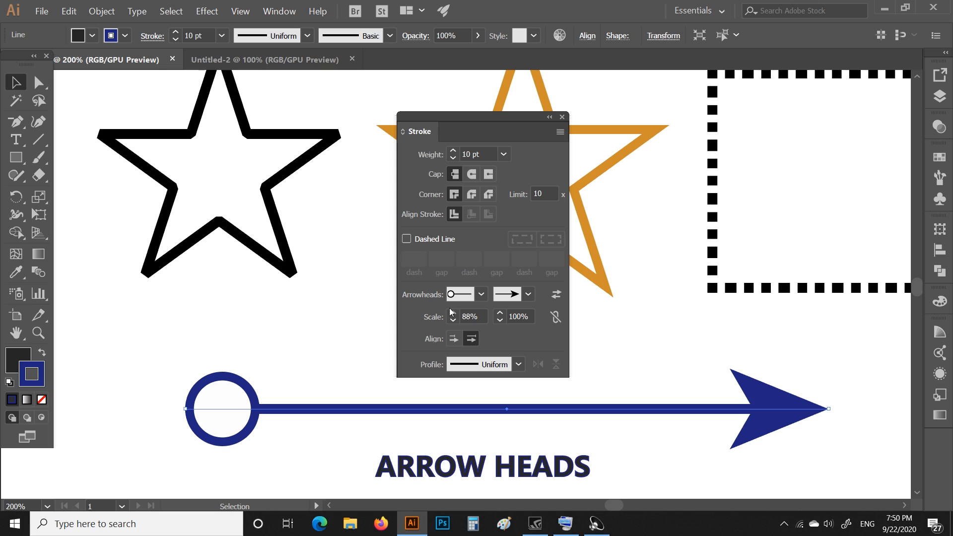
pyautogui.click(454, 313)
pyautogui.click(454, 313)
pyautogui.click(454, 313)
pyautogui.click(454, 312)
pyautogui.click(454, 313)
pyautogui.click(454, 313)
pyautogui.click(454, 313)
pyautogui.click(454, 313)
pyautogui.click(454, 313)
pyautogui.click(453, 313)
pyautogui.click(454, 313)
pyautogui.click(454, 313)
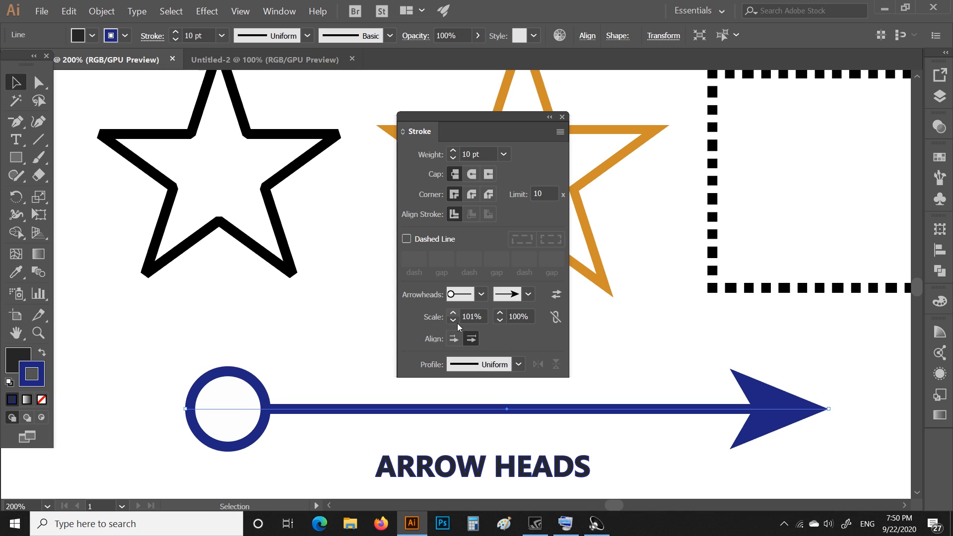
pyautogui.click(455, 320)
pyautogui.click(553, 318)
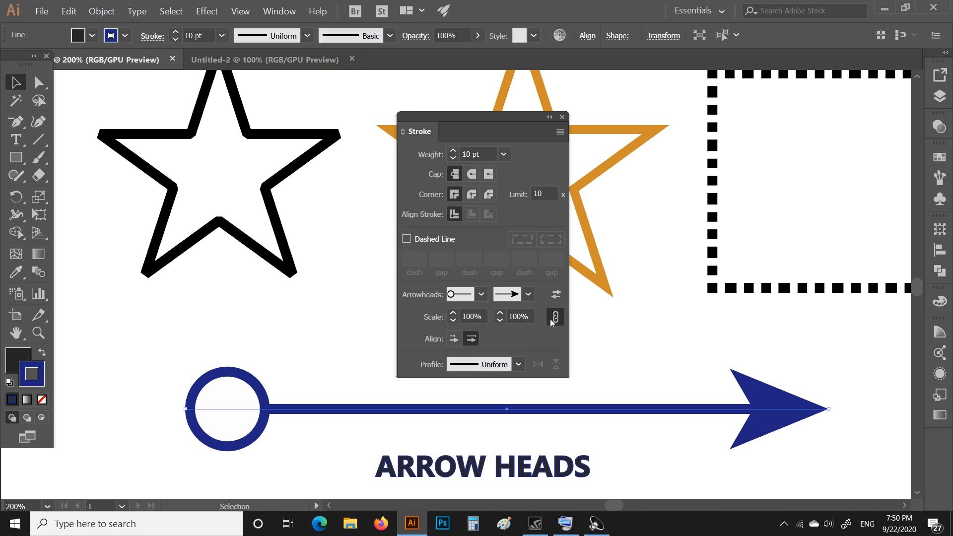
# Step: Scale both linked arrowheads down together and bring them back to 100%
pyautogui.click(502, 322)
pyautogui.click(502, 322)
pyautogui.click(502, 322)
pyautogui.click(501, 322)
pyautogui.click(502, 322)
pyautogui.click(502, 322)
pyautogui.click(501, 322)
pyautogui.click(500, 312)
pyautogui.click(499, 312)
pyautogui.click(499, 312)
pyautogui.click(499, 313)
pyautogui.click(500, 312)
pyautogui.click(499, 313)
pyautogui.click(499, 313)
pyautogui.click(500, 313)
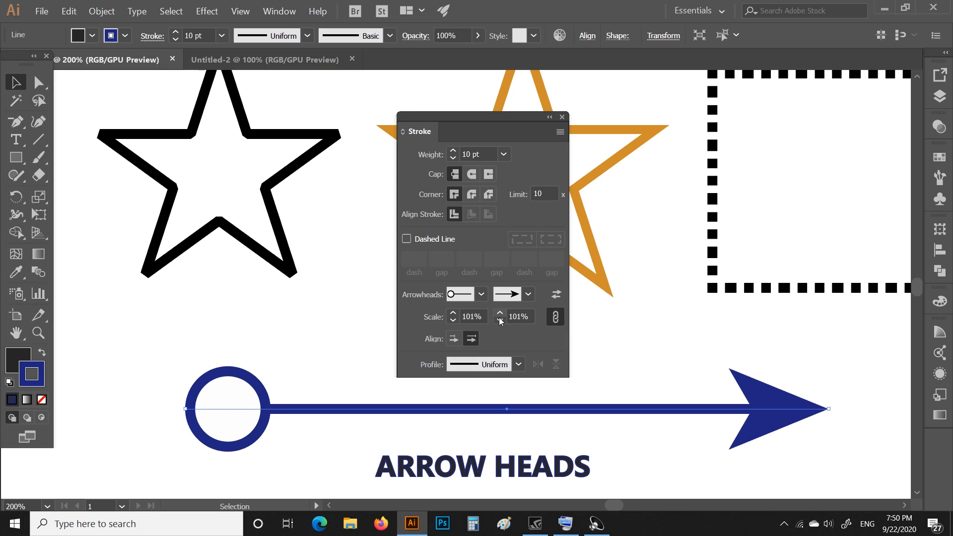
pyautogui.click(499, 320)
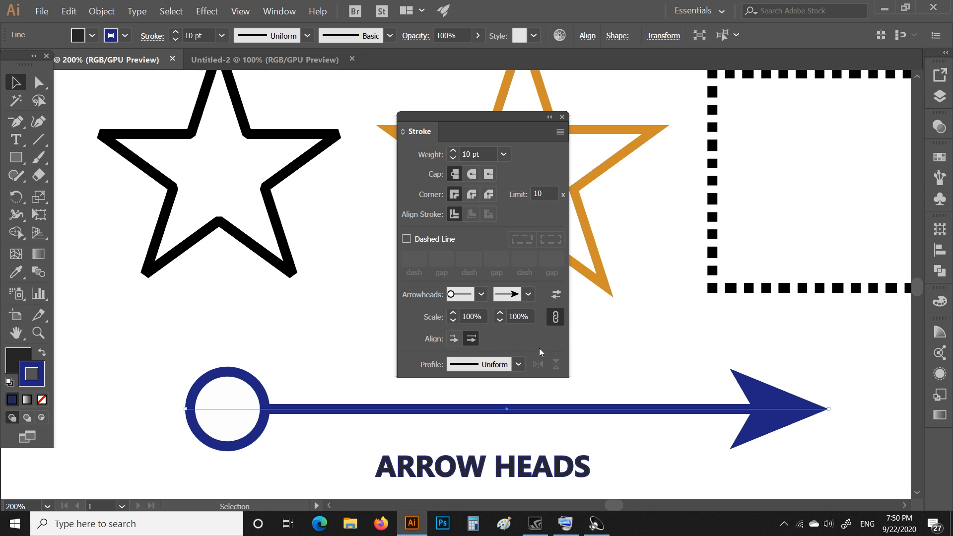
# Step: Extend the arrowheads beyond the ends of the blue line, then place their tips back at the path ends
pyautogui.click(457, 341)
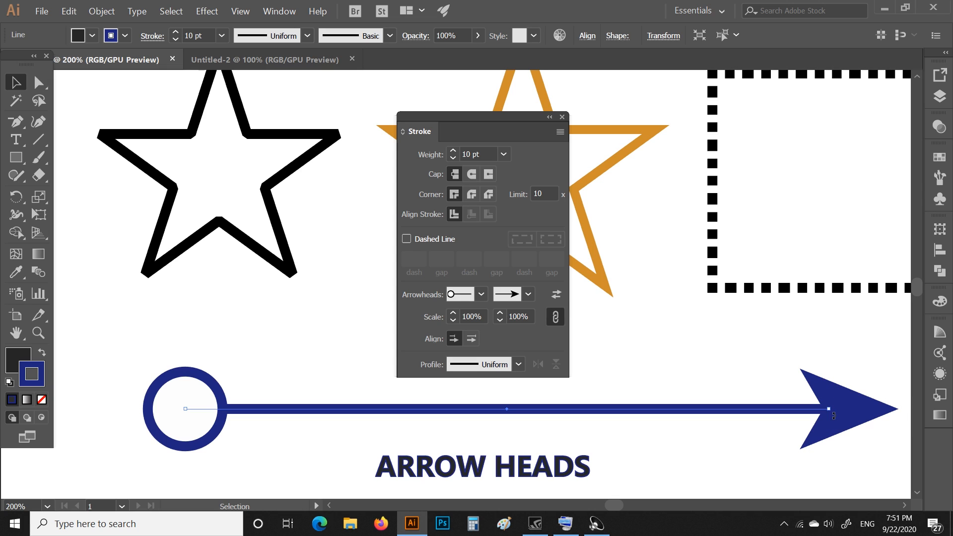
pyautogui.click(471, 341)
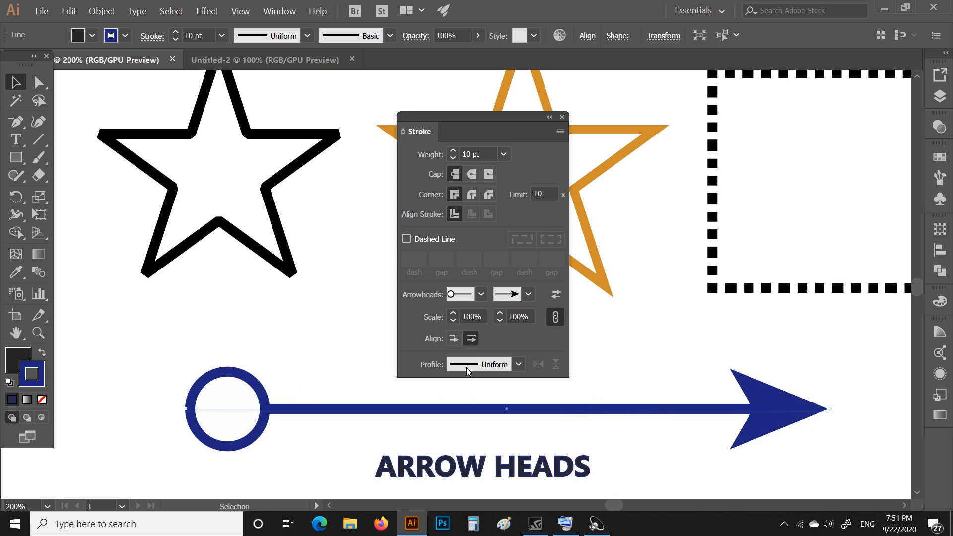
# Step: Try the lens-shaped width profile on the blue line, then apply the wedge profile that tapers toward the arrow tip
pyautogui.click(520, 365)
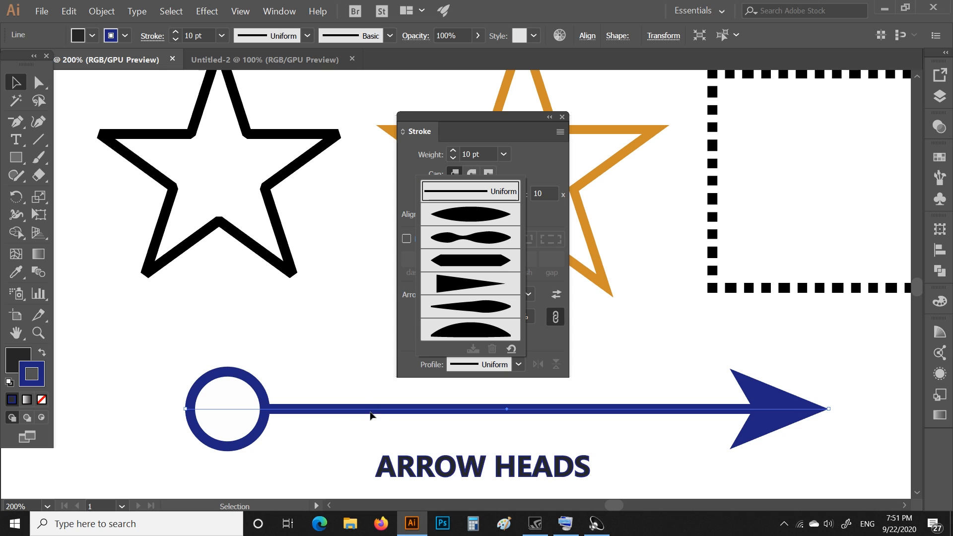
pyautogui.click(481, 220)
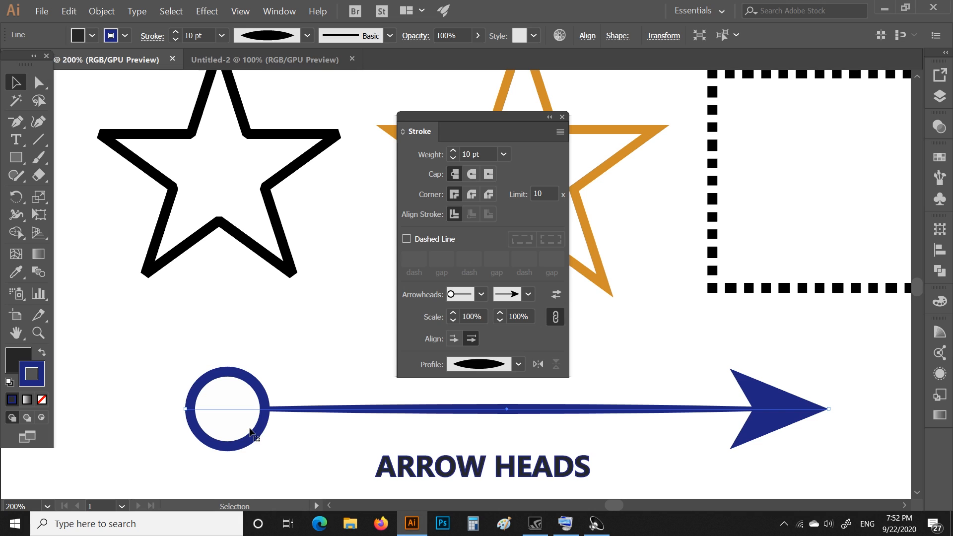
pyautogui.click(519, 365)
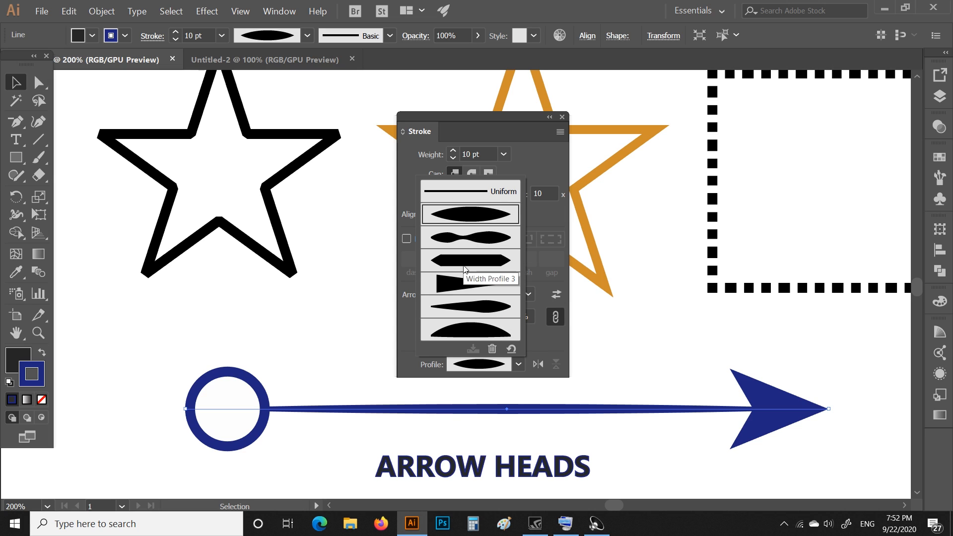
pyautogui.click(463, 283)
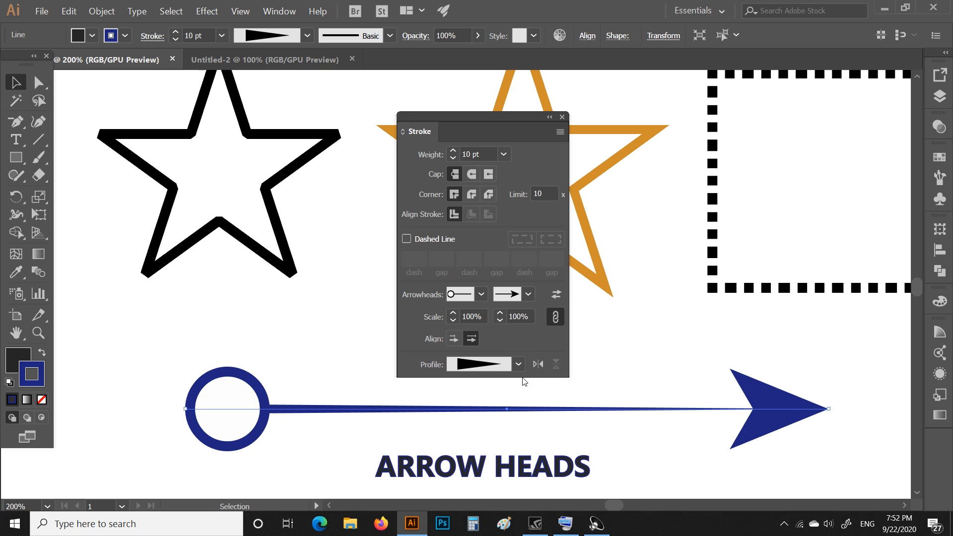
# Step: Collapse the floating Stroke panel, deselect the blue arrow line, and dock the panel with the other collapsed panels
pyautogui.click(550, 117)
pyautogui.scroll(-2, 531, 161)
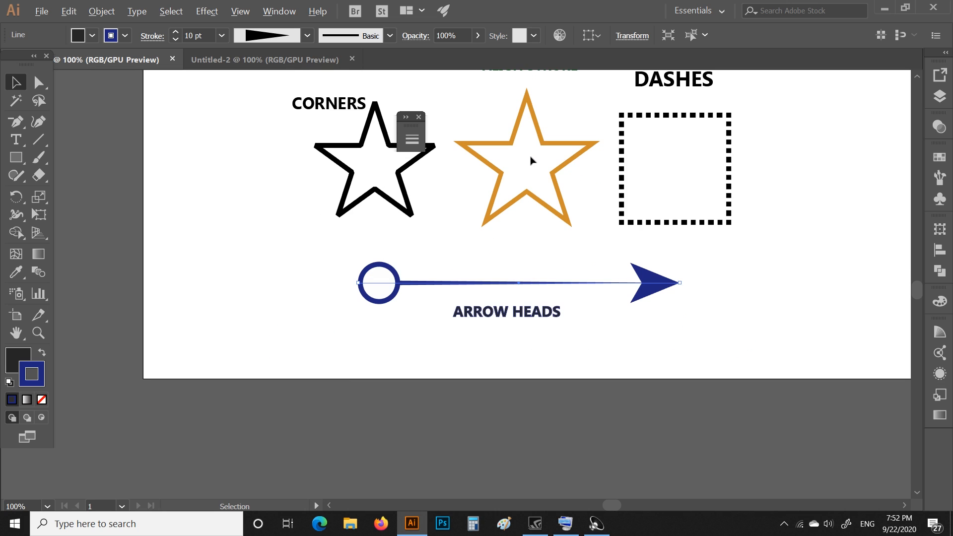
pyautogui.scroll(3, 531, 161)
pyautogui.scroll(3, 530, 181)
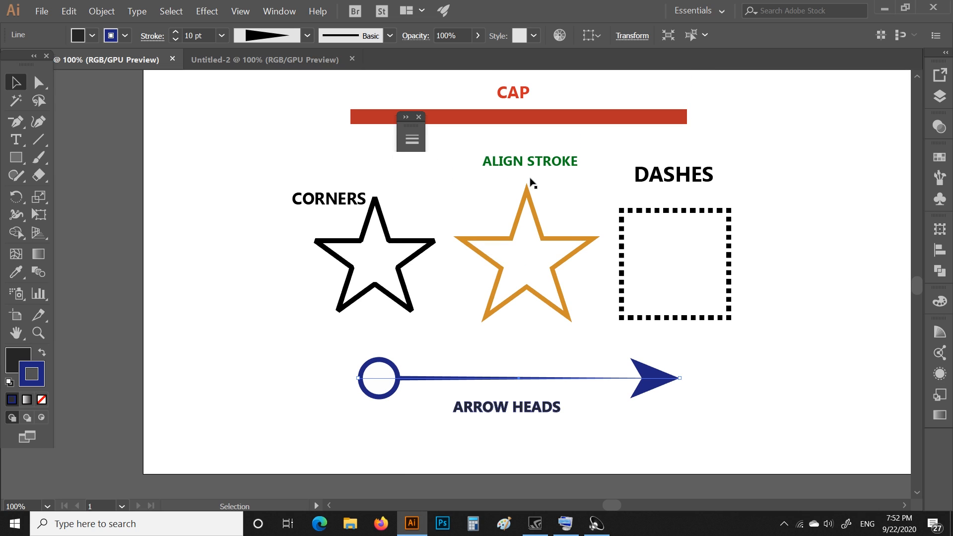
pyautogui.click(388, 489)
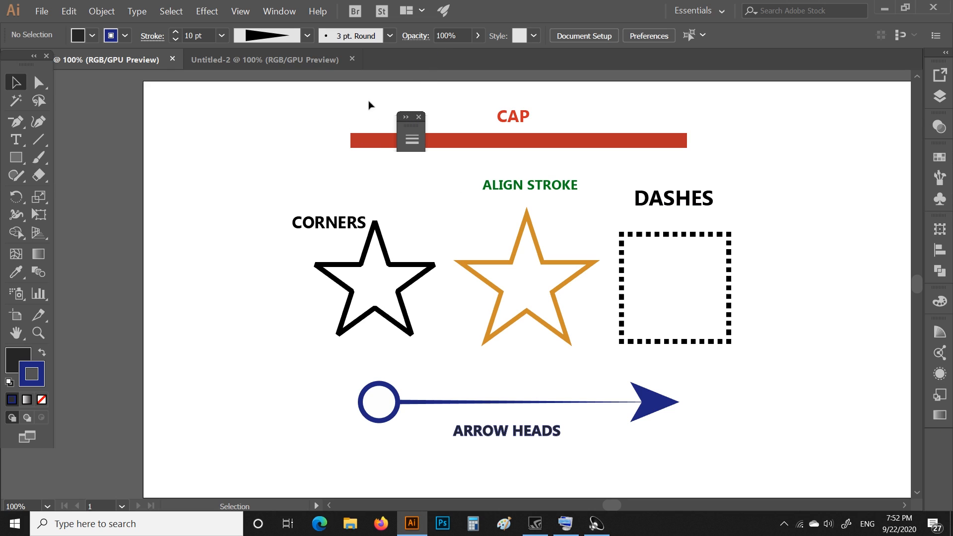
pyautogui.moveTo(411, 126); pyautogui.dragTo(931, 445)
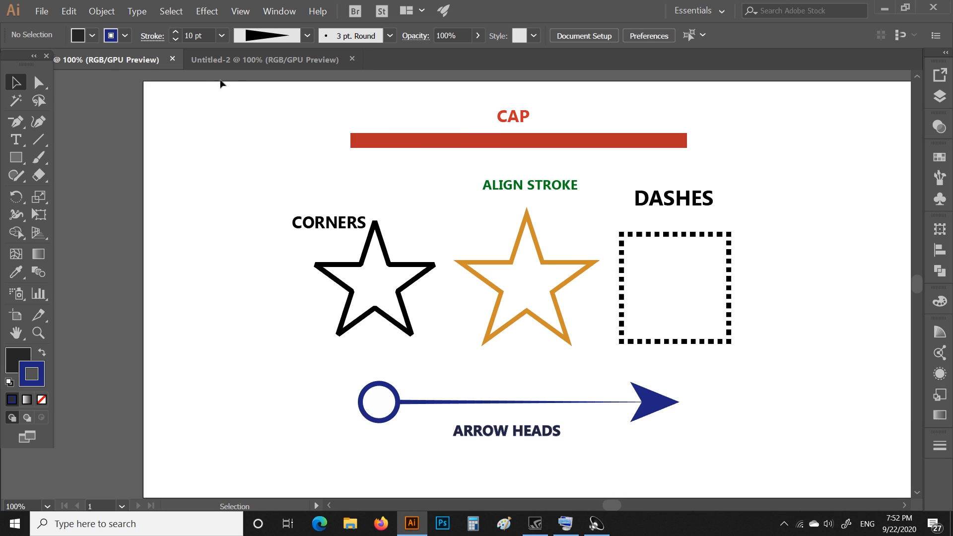
# Step: Draw an open, straight-sided path with six anchor points on the blank Untitled-2 artboard using the Pen tool
pyautogui.click(238, 59)
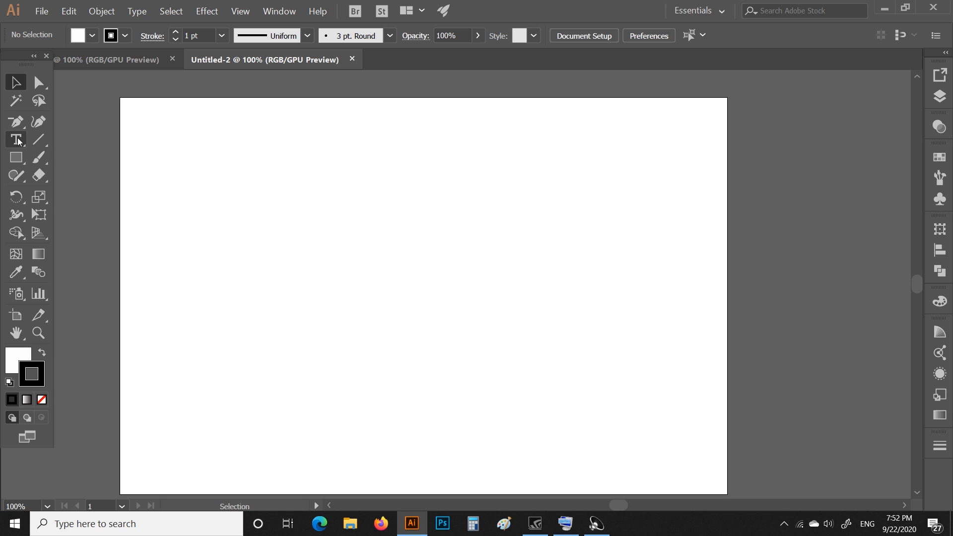
pyautogui.click(16, 123)
pyautogui.click(210, 414)
pyautogui.click(219, 292)
pyautogui.click(367, 235)
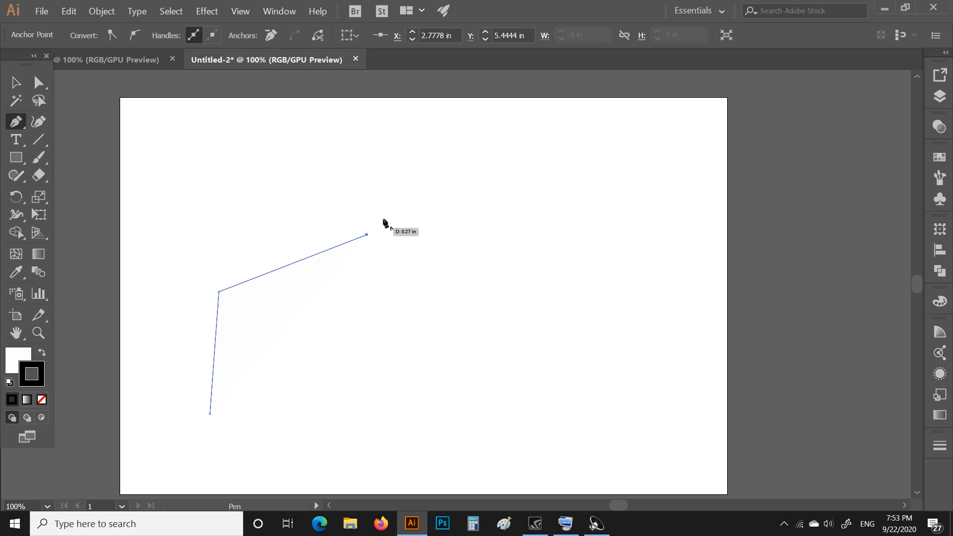
pyautogui.click(438, 194)
pyautogui.click(519, 162)
pyautogui.click(467, 330)
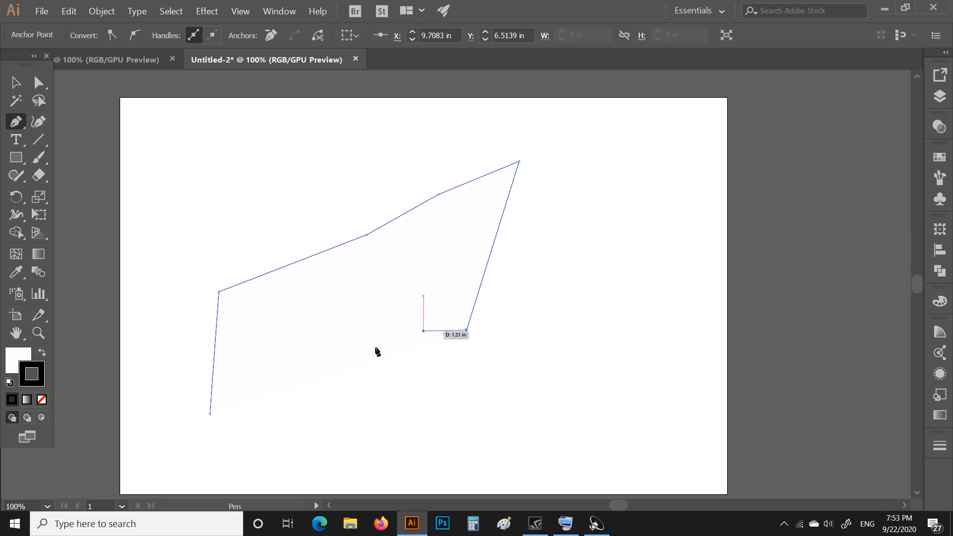
# Step: Examine the tools grouped with the Line Segment, Rectangle and Paintbrush tools, leaving the Paintbrush active
pyautogui.click(42, 143)
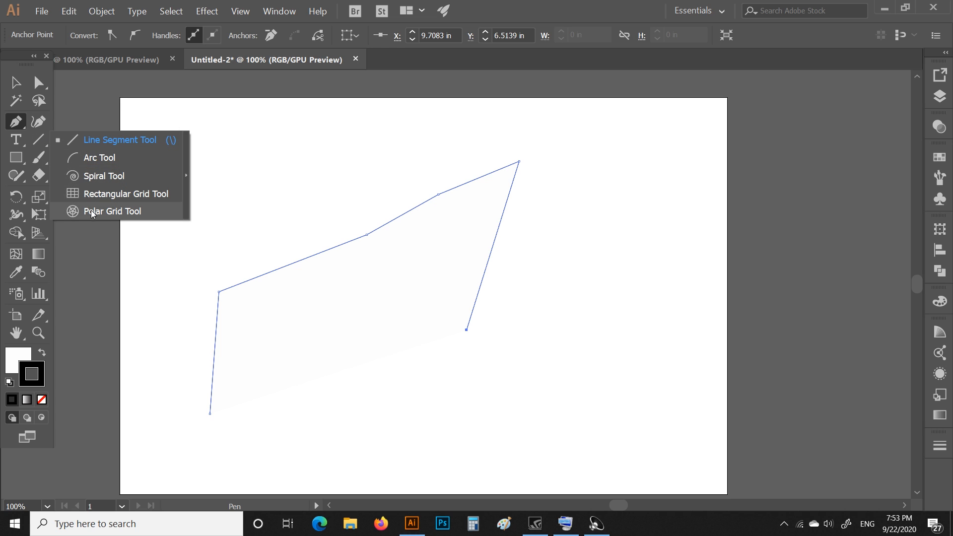
pyautogui.click(39, 142)
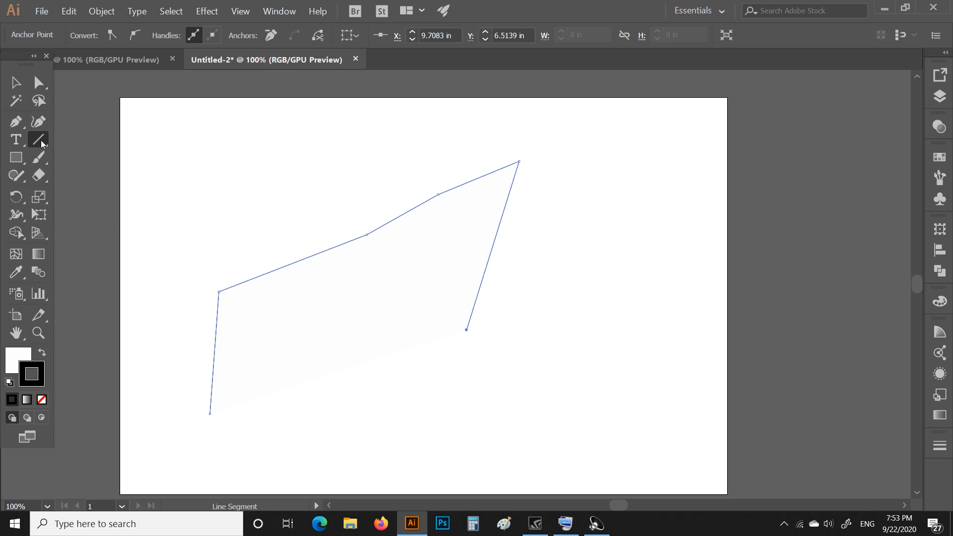
pyautogui.click(16, 159)
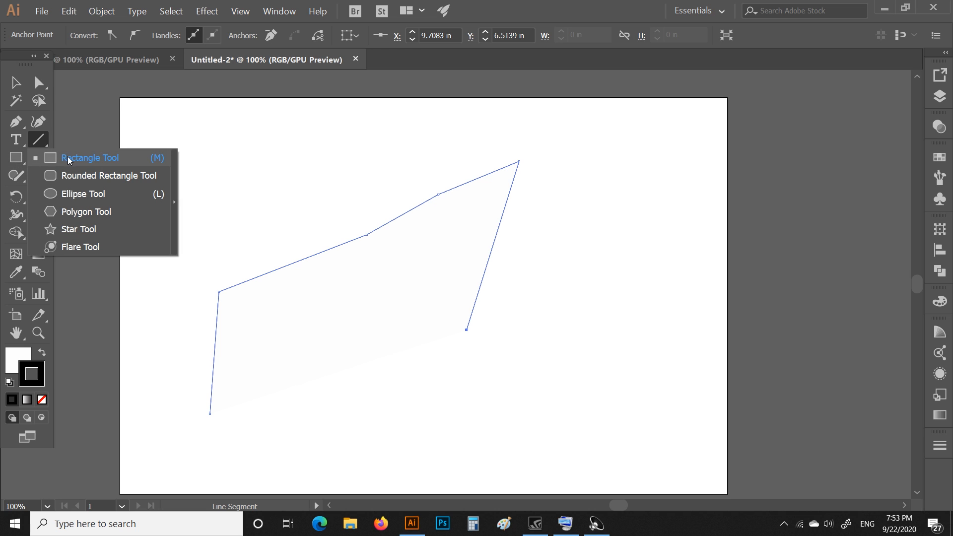
pyautogui.click(17, 157)
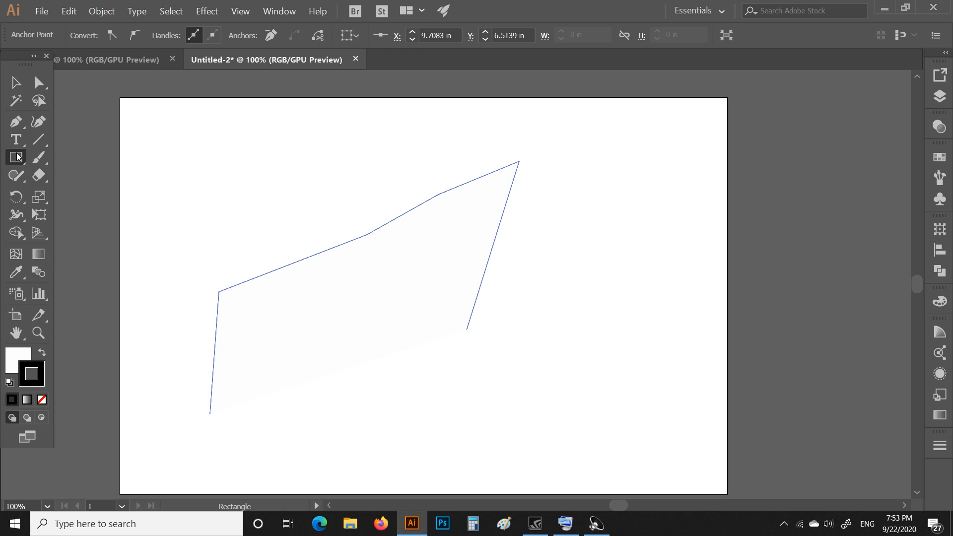
pyautogui.click(44, 158)
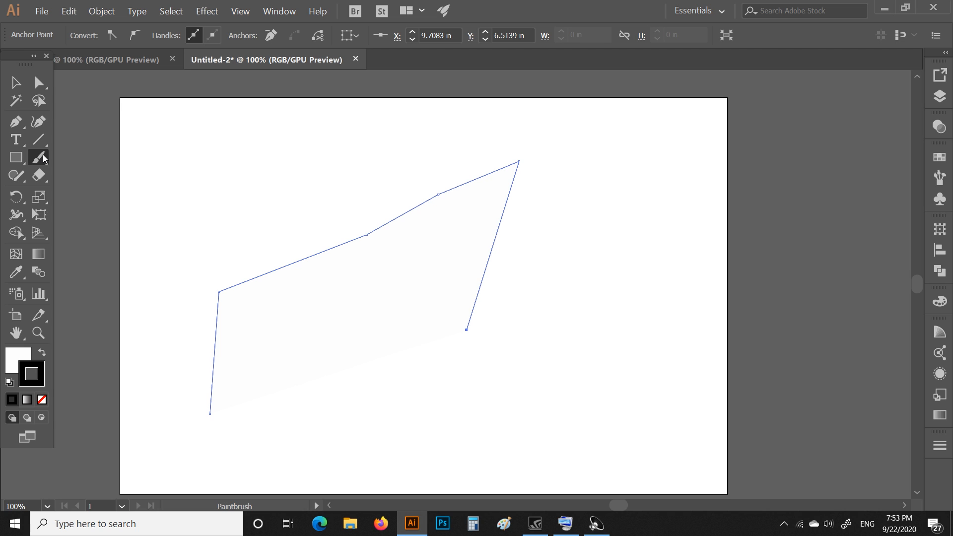
pyautogui.click(44, 158)
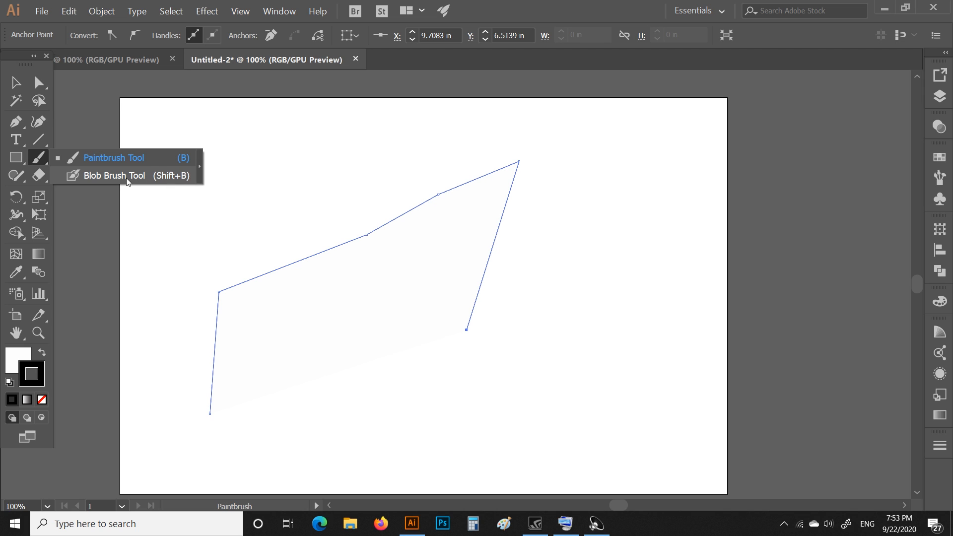
pyautogui.click(107, 159)
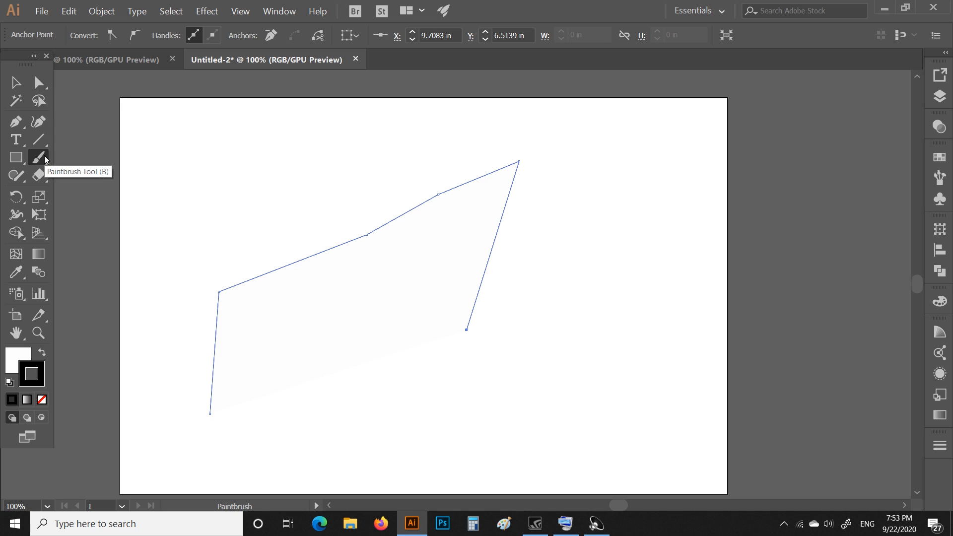
# Step: Select the pen-drawn path and give its stroke a round cap
pyautogui.click(14, 88)
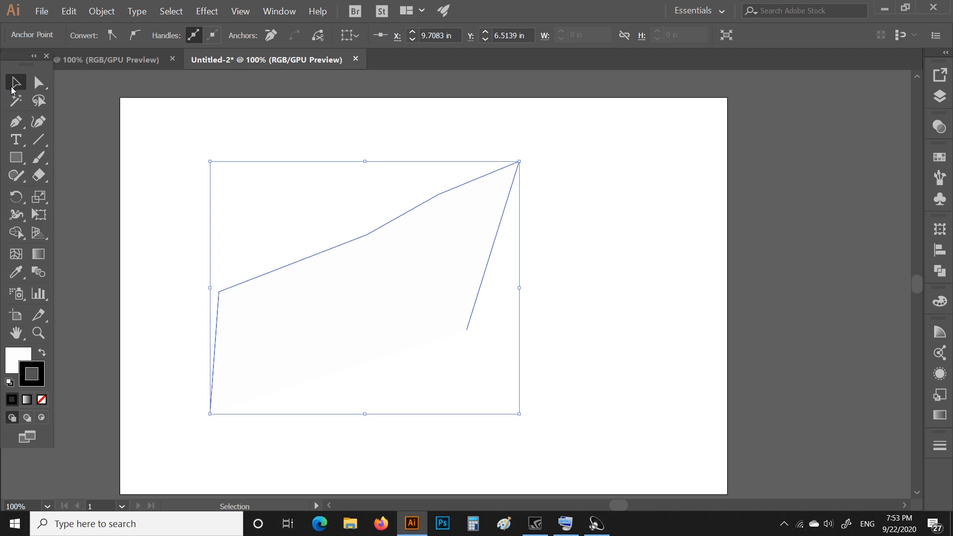
pyautogui.click(256, 280)
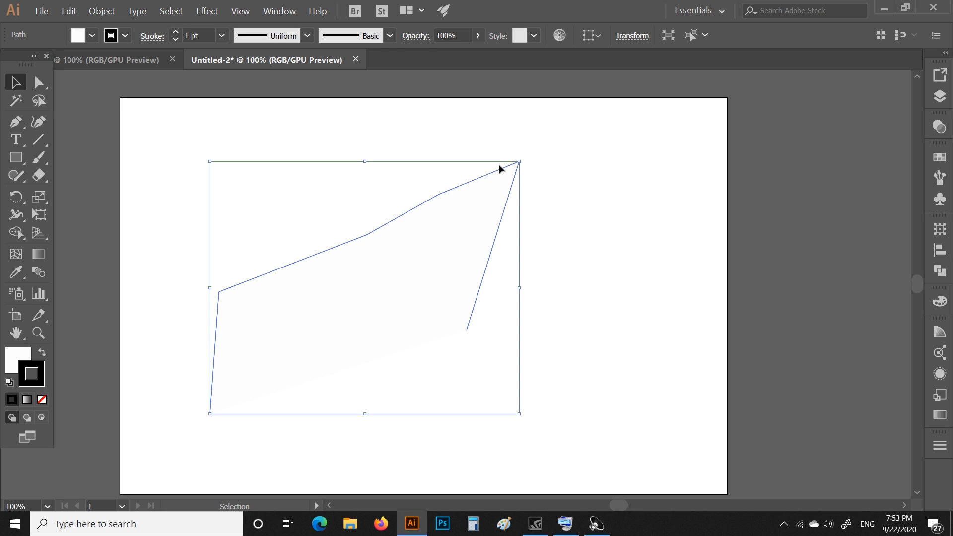
pyautogui.click(149, 35)
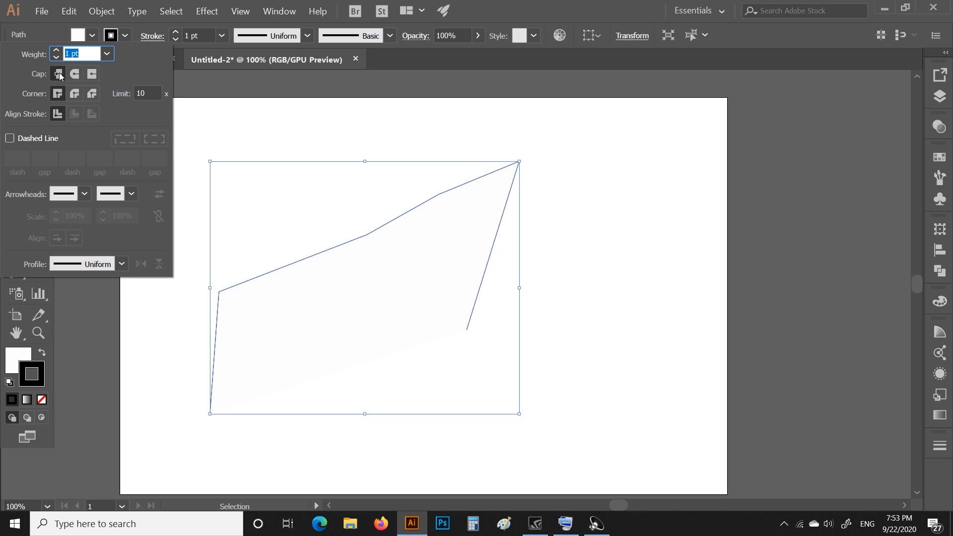
pyautogui.click(75, 73)
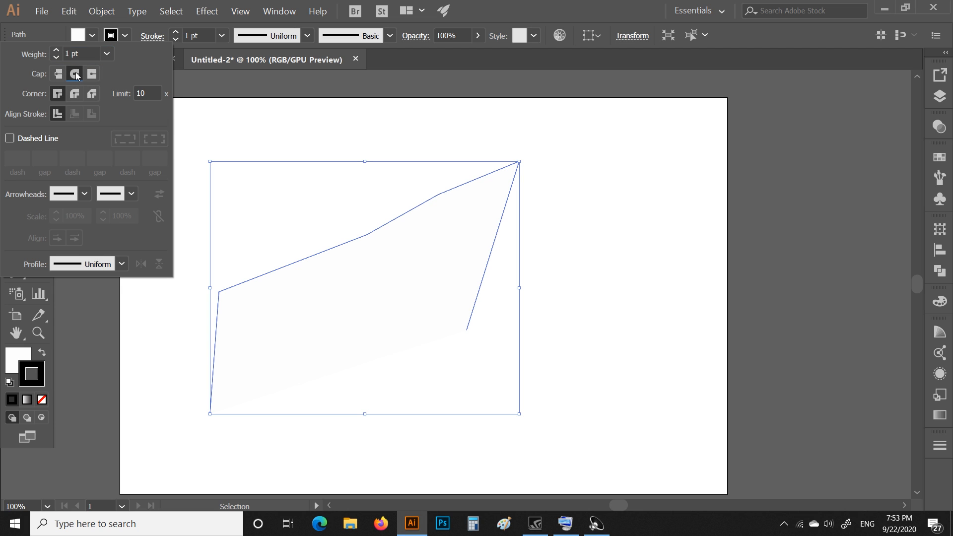
pyautogui.click(151, 39)
pyautogui.click(151, 39)
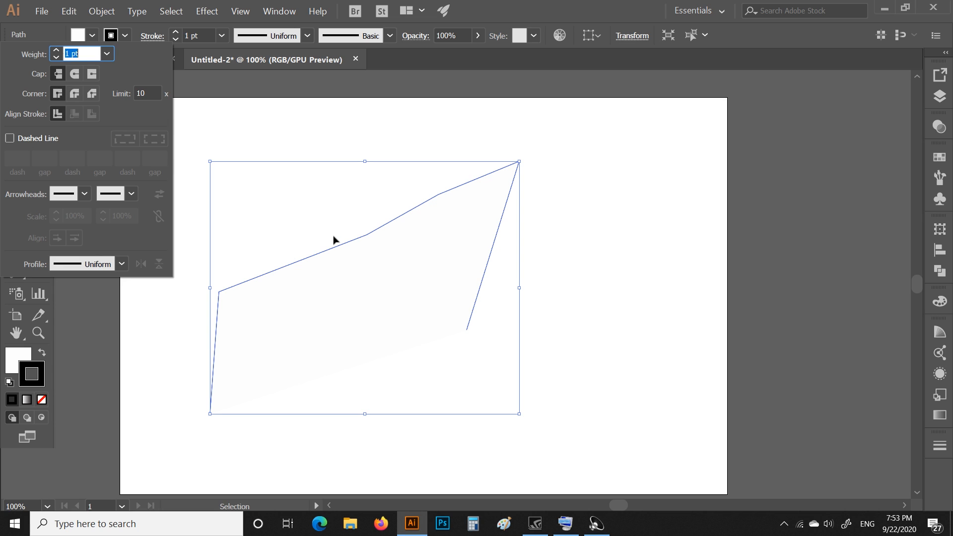
# Step: Apply the Arrow 5 arrowhead to the path's start and Arrow 2 to its end, and deselect the path
pyautogui.click(88, 194)
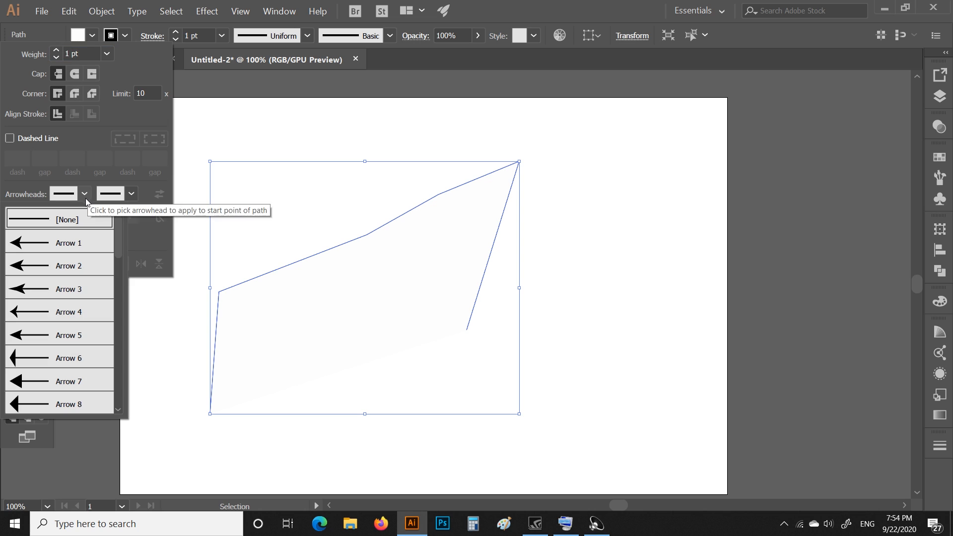
pyautogui.click(66, 337)
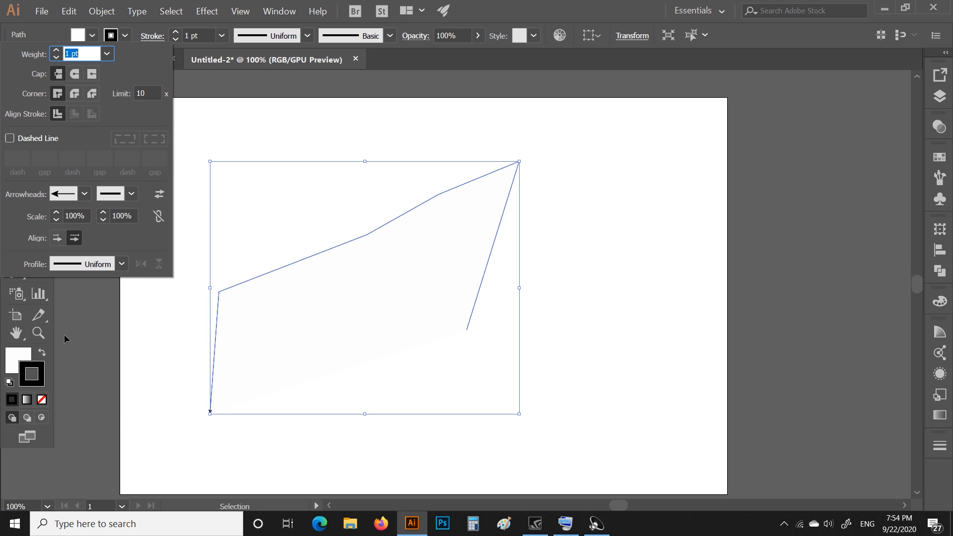
pyautogui.click(131, 193)
pyautogui.click(82, 268)
pyautogui.click(130, 194)
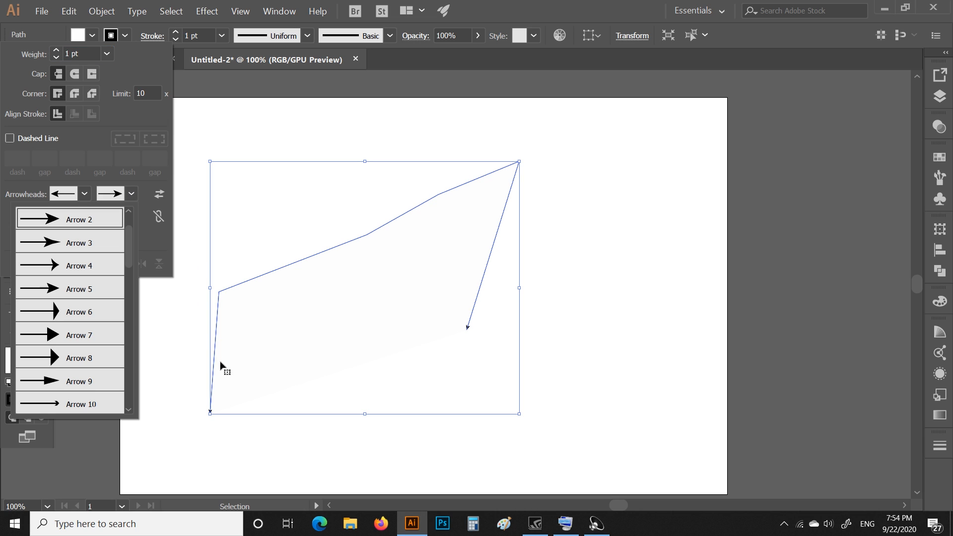
pyautogui.click(235, 430)
pyautogui.click(217, 442)
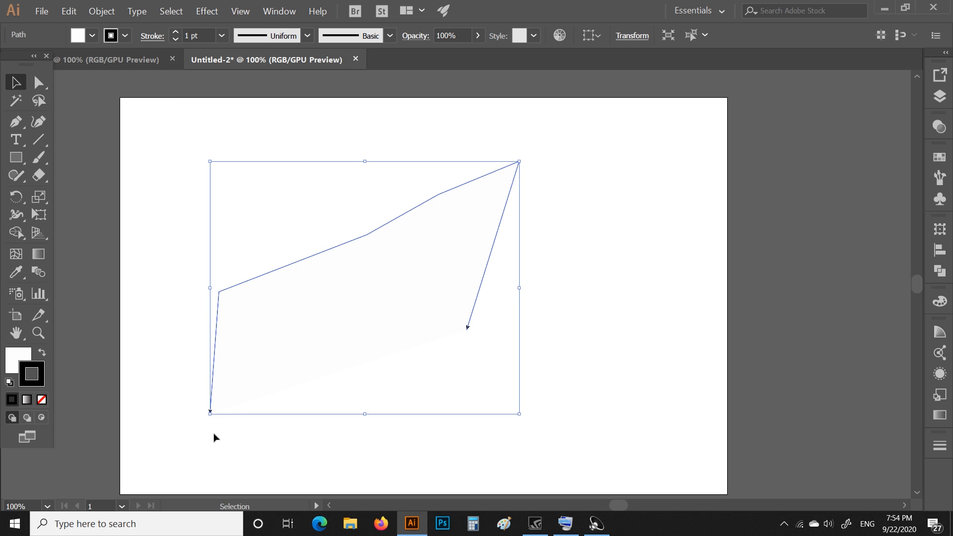
pyautogui.click(222, 436)
# Step: Examine the arrowheads at both ends of the path up close and at full view
pyautogui.scroll(5, 209, 419)
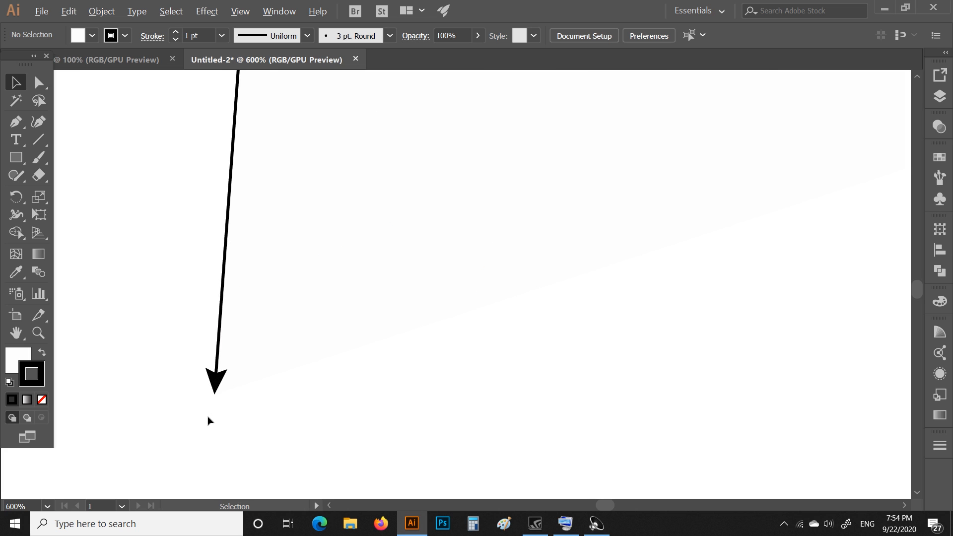
pyautogui.scroll(3, 258, 378)
pyautogui.scroll(2, 328, 373)
pyautogui.scroll(-6, 371, 366)
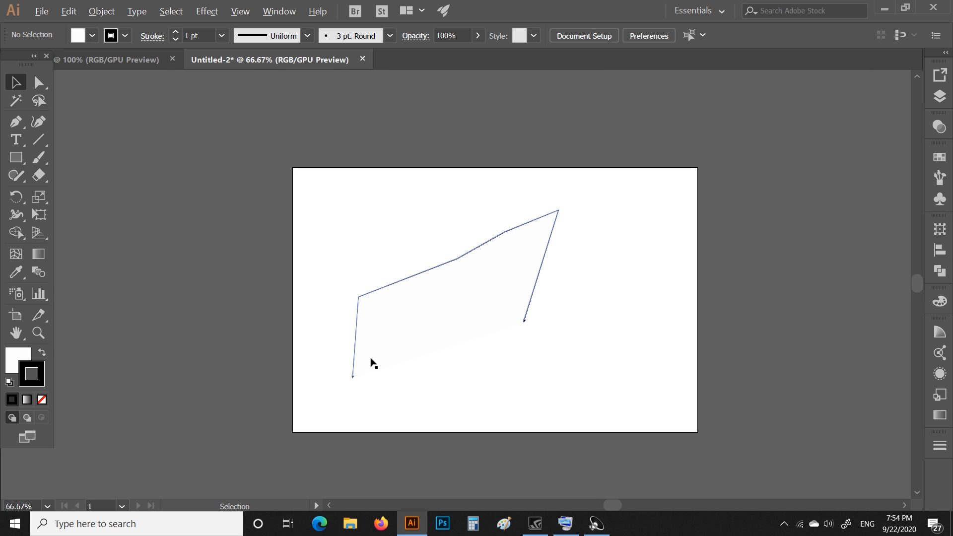
pyautogui.scroll(3, 525, 331)
pyautogui.scroll(-3, 525, 330)
pyautogui.scroll(2, 525, 327)
pyautogui.scroll(-1, 525, 328)
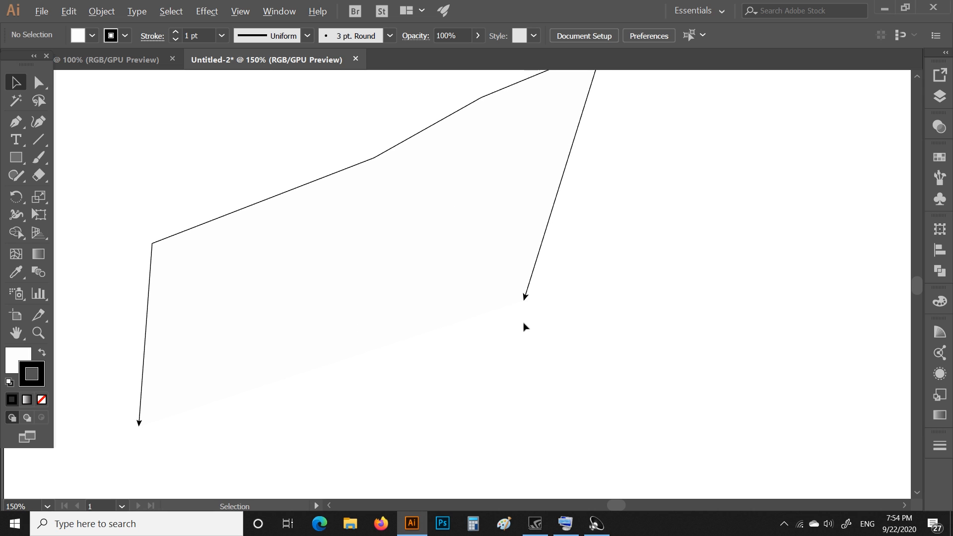
pyautogui.scroll(-1, 525, 326)
pyautogui.scroll(1, 472, 327)
# Step: Delete the arrow-ended path and paint several separate freehand curves across the artboard with the Paintbrush tool
pyautogui.moveTo(209, 143); pyautogui.dragTo(638, 414)
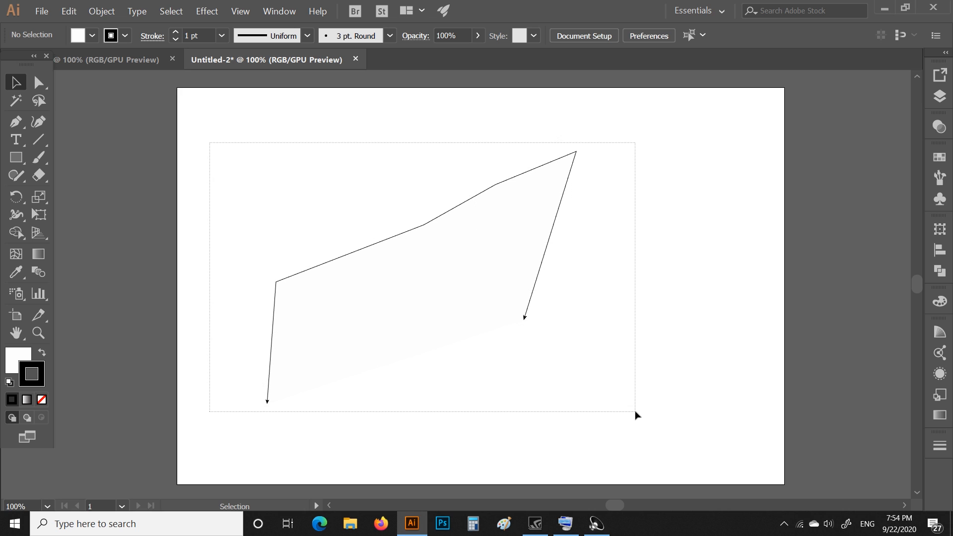
pyautogui.click(39, 158)
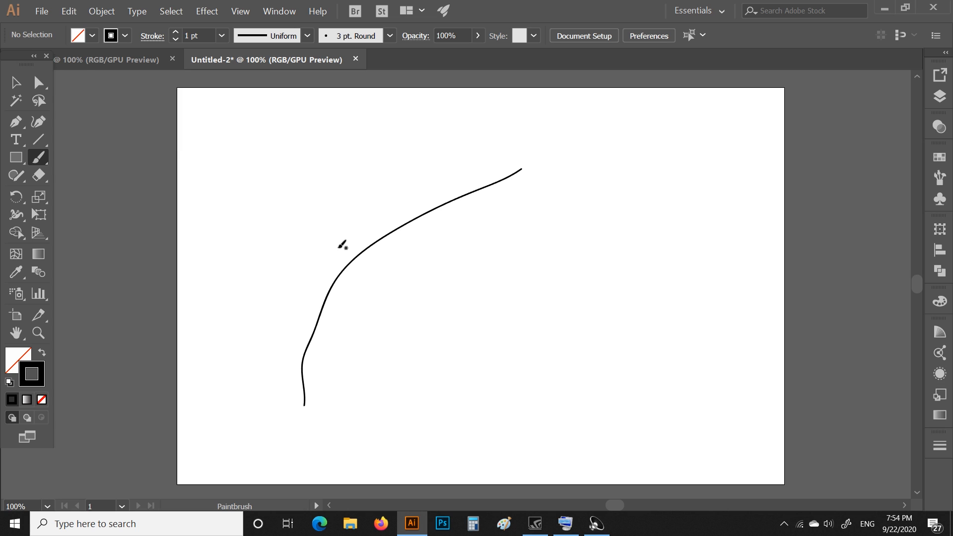
pyautogui.moveTo(389, 396)
pyautogui.mouseDown()
pyautogui.moveTo(508, 290)
pyautogui.moveTo(542, 205)
pyautogui.moveTo(540, 158)
pyautogui.mouseUp()
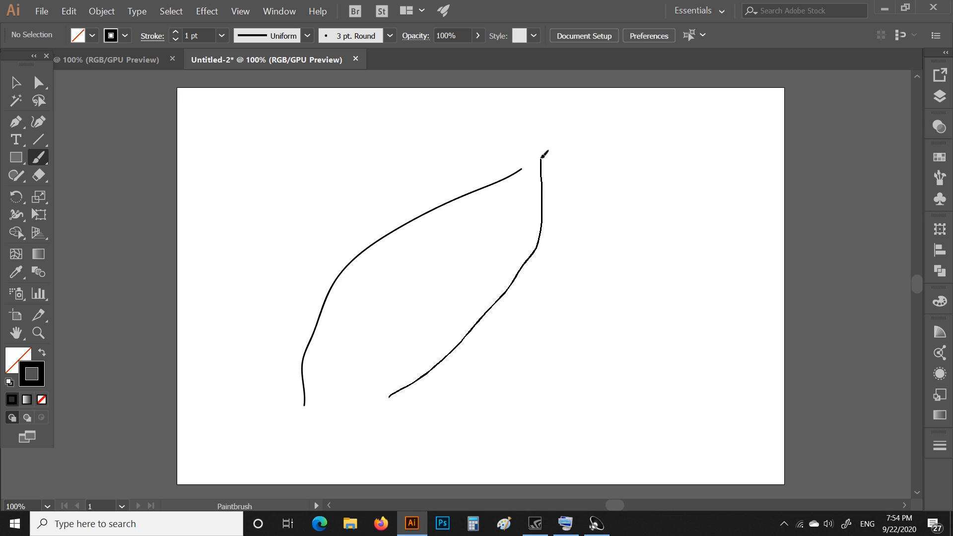
pyautogui.moveTo(651, 162)
pyautogui.mouseDown()
pyautogui.moveTo(563, 144)
pyautogui.moveTo(365, 146)
pyautogui.mouseUp()
pyautogui.moveTo(300, 141)
pyautogui.mouseDown()
pyautogui.moveTo(270, 183)
pyautogui.moveTo(266, 370)
pyautogui.mouseUp()
pyautogui.moveTo(210, 343); pyautogui.dragTo(387, 497)
pyautogui.moveTo(765, 242); pyautogui.dragTo(678, 383)
# Step: Recolor the stroke of the uppermost brush curve bright green (#17E21B)
pyautogui.click(13, 81)
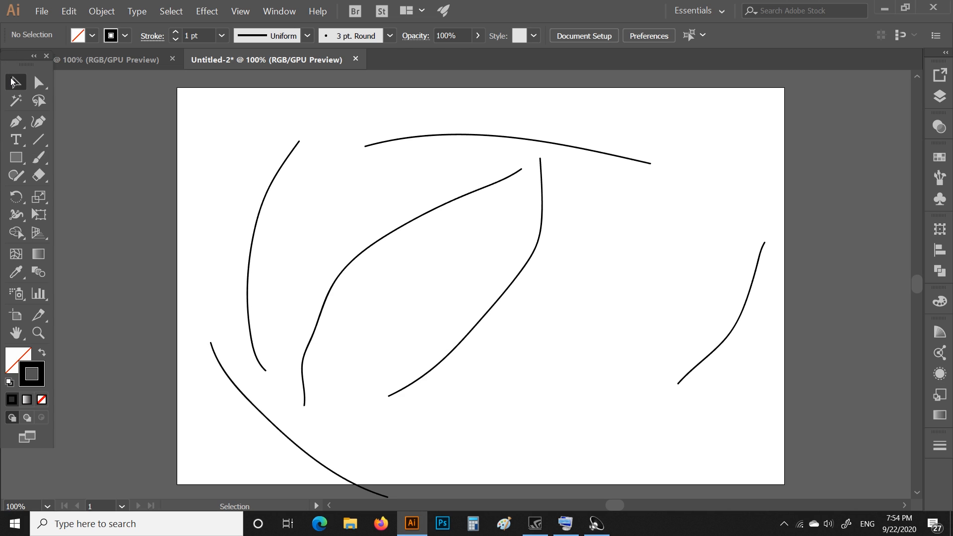
pyautogui.click(465, 134)
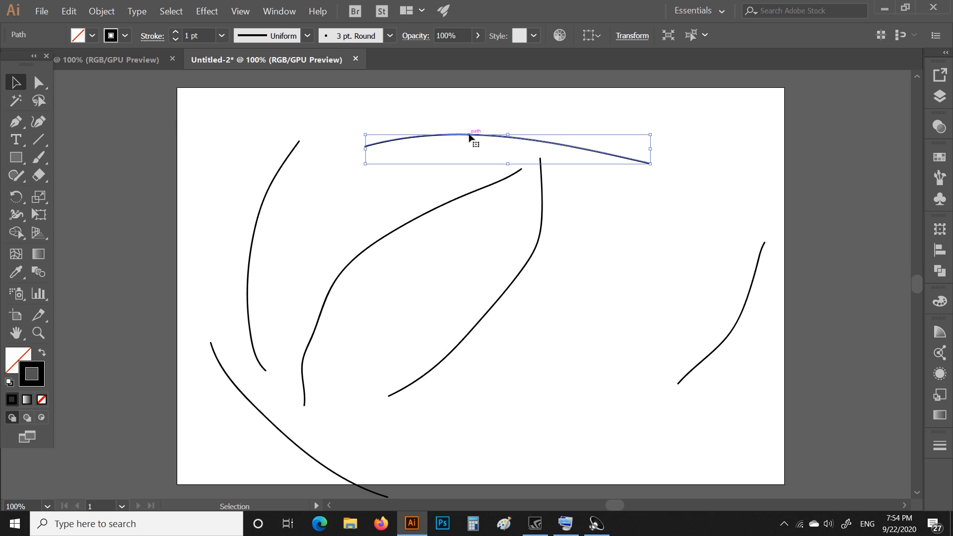
pyautogui.doubleClick(43, 380)
pyautogui.click(632, 124)
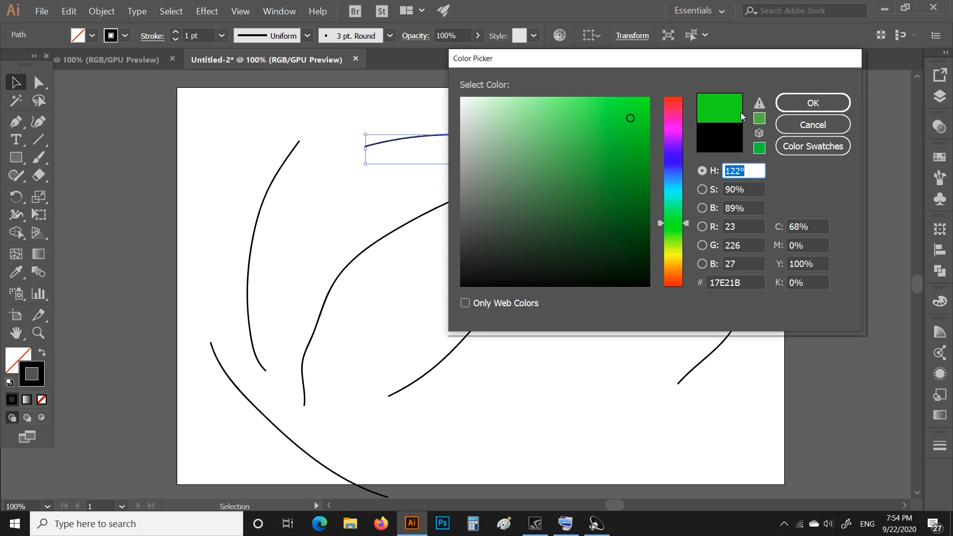
pyautogui.click(794, 105)
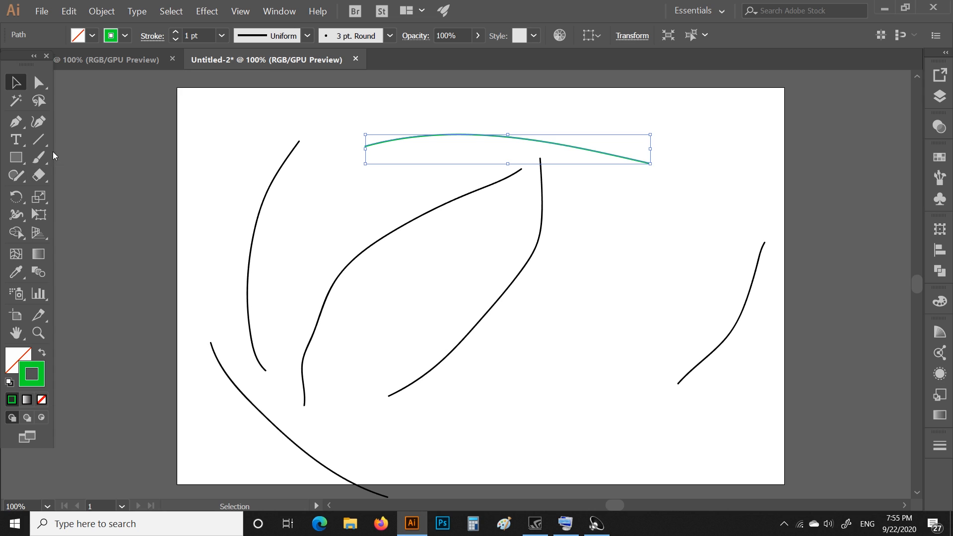
# Step: Paint seven more freehand strokes across the artboard with the Paintbrush tool
pyautogui.click(40, 157)
pyautogui.moveTo(291, 223); pyautogui.dragTo(645, 411)
pyautogui.moveTo(690, 210); pyautogui.dragTo(462, 257)
pyautogui.moveTo(368, 139)
pyautogui.mouseDown()
pyautogui.moveTo(377, 181)
pyautogui.moveTo(482, 357)
pyautogui.mouseUp()
pyautogui.moveTo(280, 255)
pyautogui.mouseDown()
pyautogui.moveTo(295, 295)
pyautogui.moveTo(468, 435)
pyautogui.mouseUp()
pyautogui.moveTo(194, 227)
pyautogui.mouseDown()
pyautogui.moveTo(269, 151)
pyautogui.moveTo(343, 105)
pyautogui.mouseUp()
pyautogui.moveTo(482, 102)
pyautogui.mouseDown()
pyautogui.moveTo(655, 141)
pyautogui.moveTo(717, 202)
pyautogui.mouseUp()
pyautogui.moveTo(698, 249); pyautogui.dragTo(694, 355)
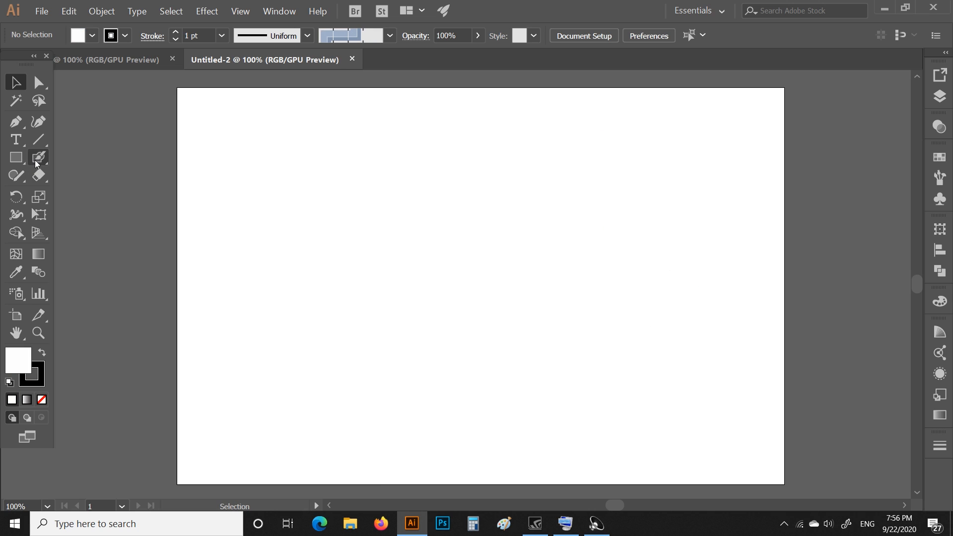
# Step: Paint a large solid black blob over the left half of the artboard with the Blob Brush tool
pyautogui.click(34, 160)
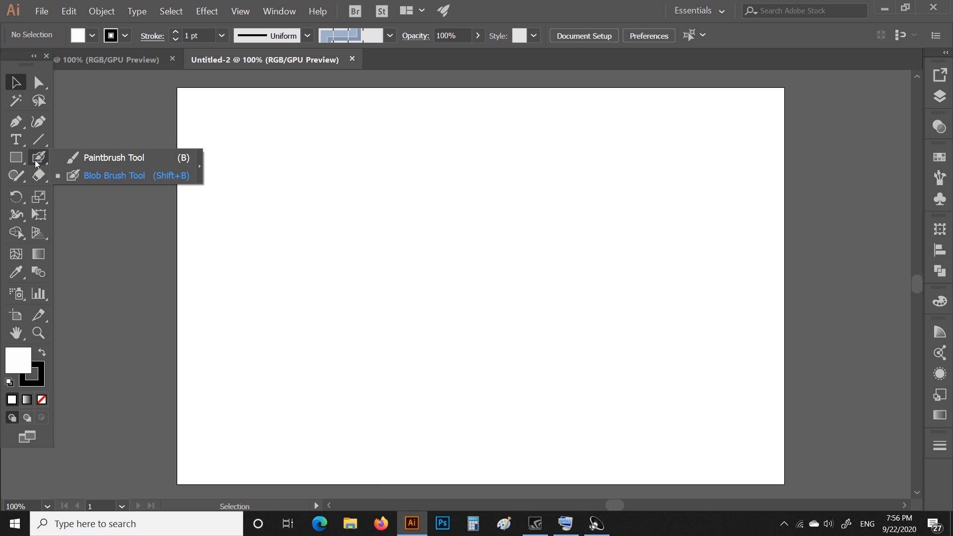
pyautogui.click(112, 177)
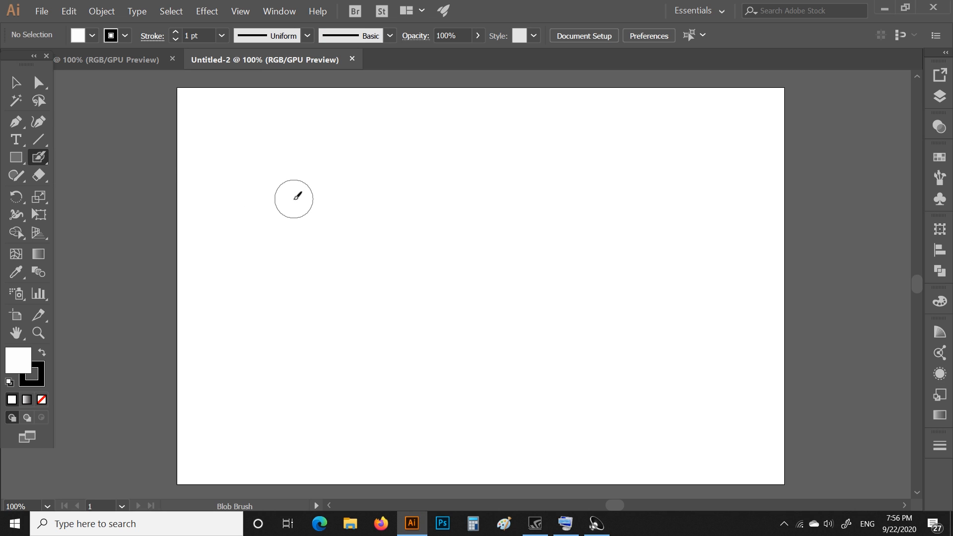
pyautogui.moveTo(297, 196)
pyautogui.mouseDown()
pyautogui.moveTo(308, 221)
pyautogui.moveTo(327, 201)
pyautogui.moveTo(275, 189)
pyautogui.moveTo(285, 235)
pyautogui.moveTo(312, 226)
pyautogui.moveTo(280, 230)
pyautogui.moveTo(303, 279)
pyautogui.moveTo(314, 237)
pyautogui.moveTo(339, 263)
pyautogui.moveTo(348, 242)
pyautogui.moveTo(357, 290)
pyautogui.moveTo(316, 314)
pyautogui.moveTo(285, 304)
pyautogui.moveTo(285, 325)
pyautogui.moveTo(265, 313)
pyautogui.moveTo(237, 263)
pyautogui.moveTo(241, 228)
pyautogui.moveTo(231, 220)
pyautogui.moveTo(235, 166)
pyautogui.moveTo(267, 175)
pyautogui.moveTo(249, 218)
pyautogui.moveTo(278, 139)
pyautogui.moveTo(325, 139)
pyautogui.moveTo(306, 180)
pyautogui.moveTo(298, 162)
pyautogui.moveTo(322, 161)
pyautogui.moveTo(359, 237)
pyautogui.moveTo(360, 164)
pyautogui.moveTo(388, 263)
pyautogui.moveTo(358, 341)
pyautogui.moveTo(283, 370)
pyautogui.mouseUp()
pyautogui.moveTo(395, 242)
pyautogui.mouseDown()
pyautogui.moveTo(412, 320)
pyautogui.moveTo(298, 375)
pyautogui.moveTo(222, 247)
pyautogui.moveTo(363, 369)
pyautogui.moveTo(411, 285)
pyautogui.moveTo(400, 209)
pyautogui.moveTo(428, 251)
pyautogui.moveTo(430, 327)
pyautogui.moveTo(384, 366)
pyautogui.moveTo(304, 378)
pyautogui.mouseUp()
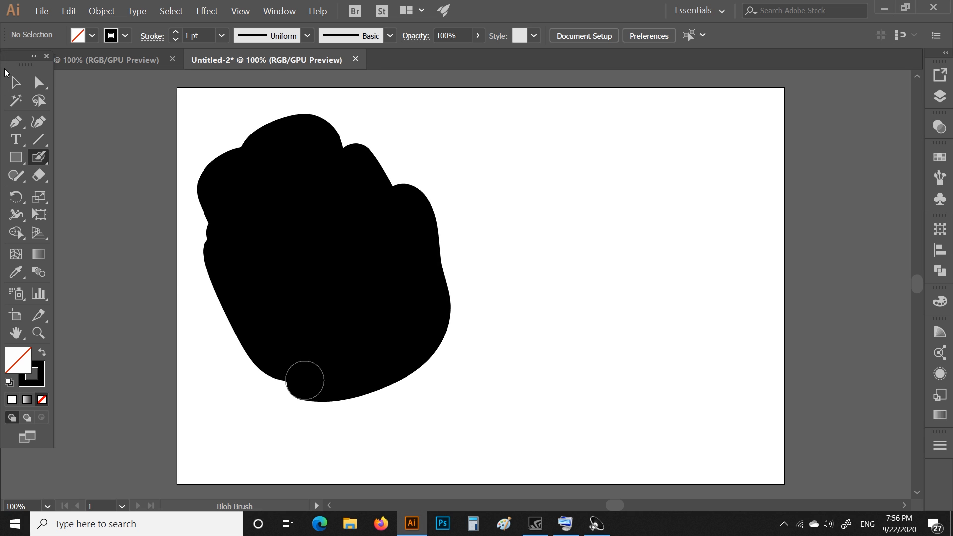
# Step: Move the painted black blob to the middle of the artboard
pyautogui.press('v')
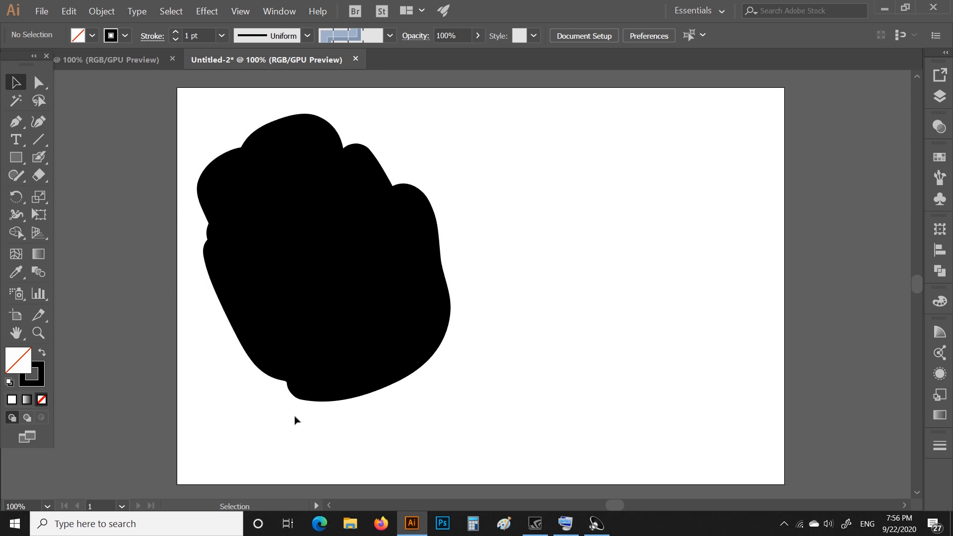
pyautogui.moveTo(315, 332)
pyautogui.mouseDown()
pyautogui.moveTo(486, 329)
pyautogui.moveTo(315, 351)
pyautogui.mouseUp()
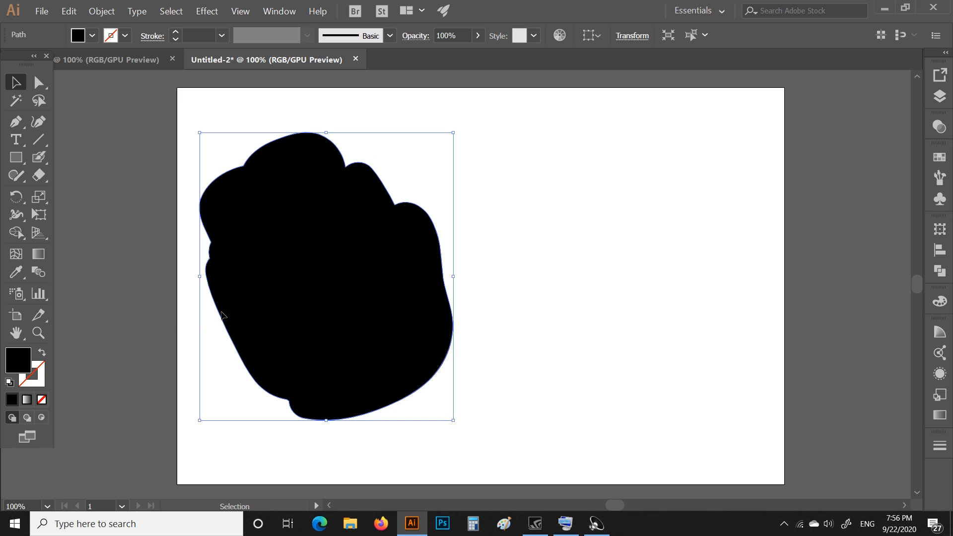
pyautogui.moveTo(313, 304); pyautogui.dragTo(433, 320)
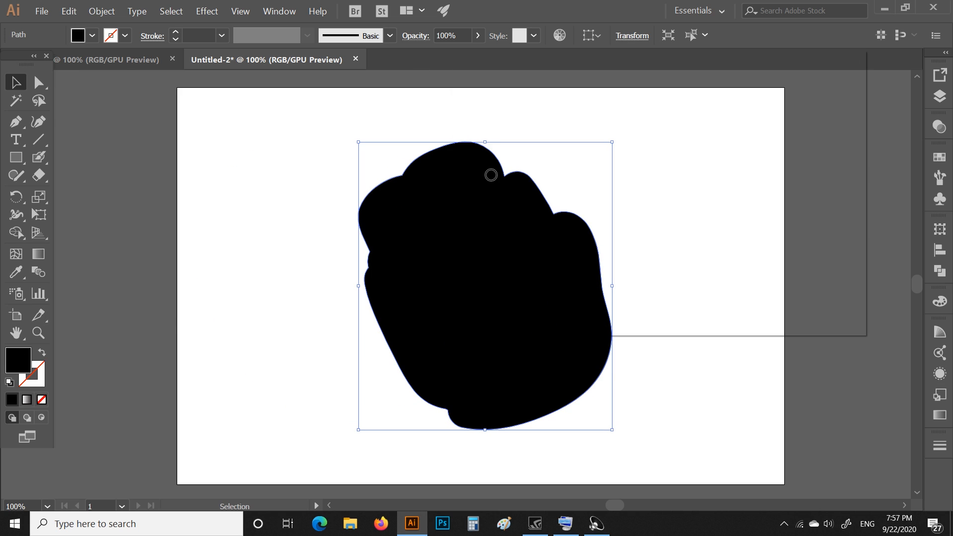
# Step: Fill the blob with a medium blue and move it back toward the left half of the artboard
pyautogui.click(674, 174)
pyautogui.click(594, 145)
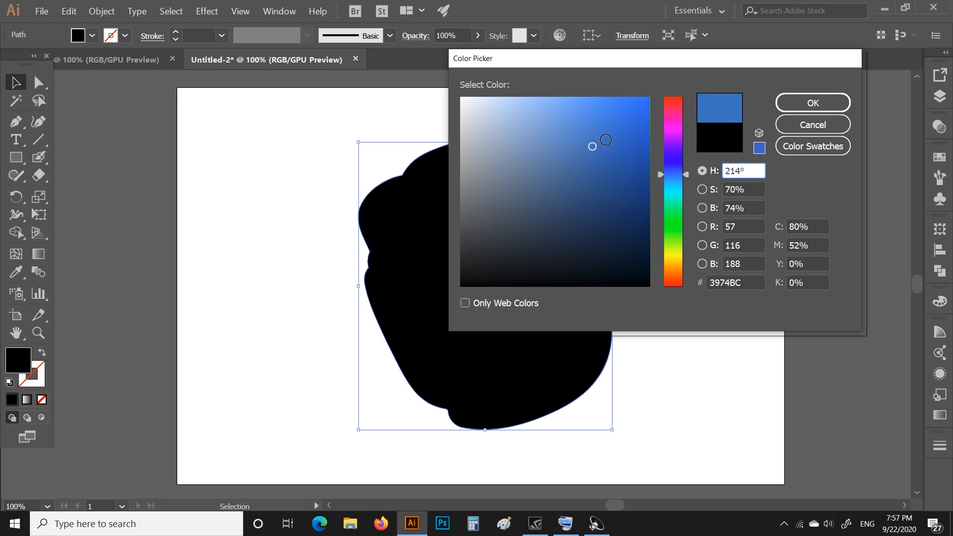
pyautogui.click(789, 105)
pyautogui.click(260, 283)
pyautogui.moveTo(502, 304); pyautogui.dragTo(345, 322)
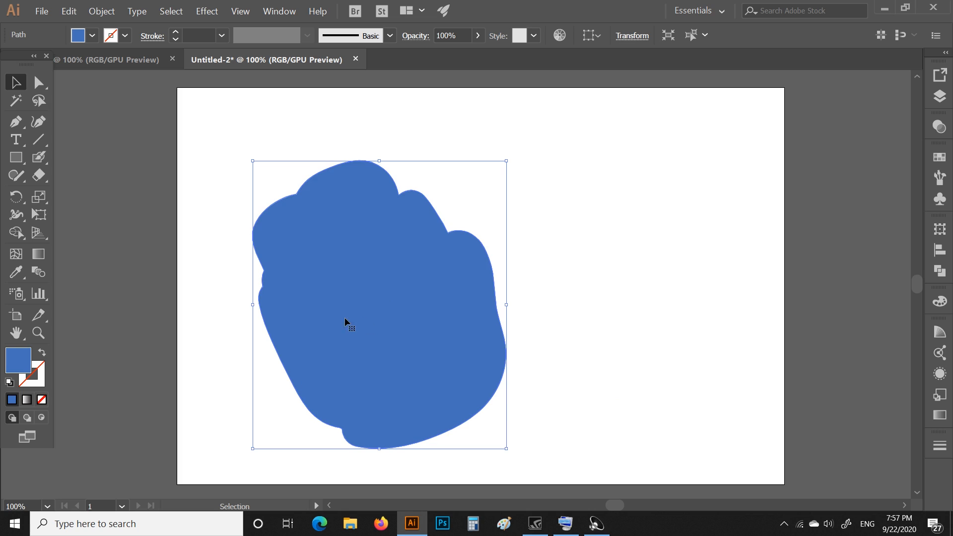
# Step: Give the blob the default black 1 pt stroke with no fill and reposition the outline on the artboard
pyautogui.click(41, 400)
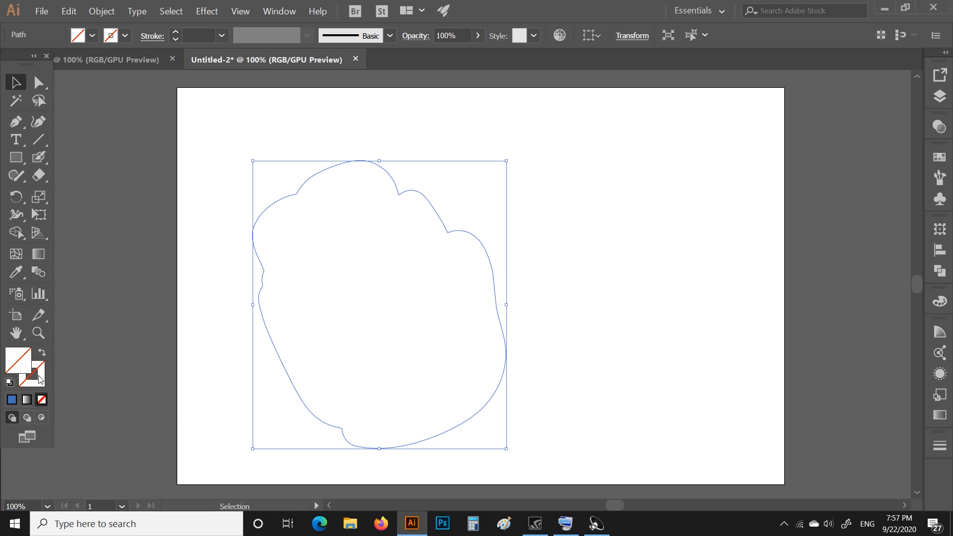
pyautogui.click(9, 382)
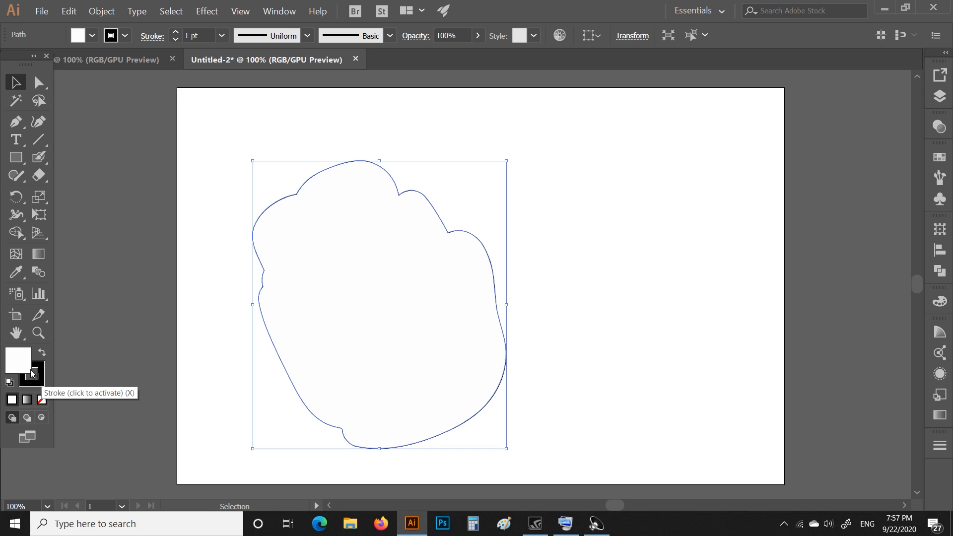
pyautogui.click(41, 399)
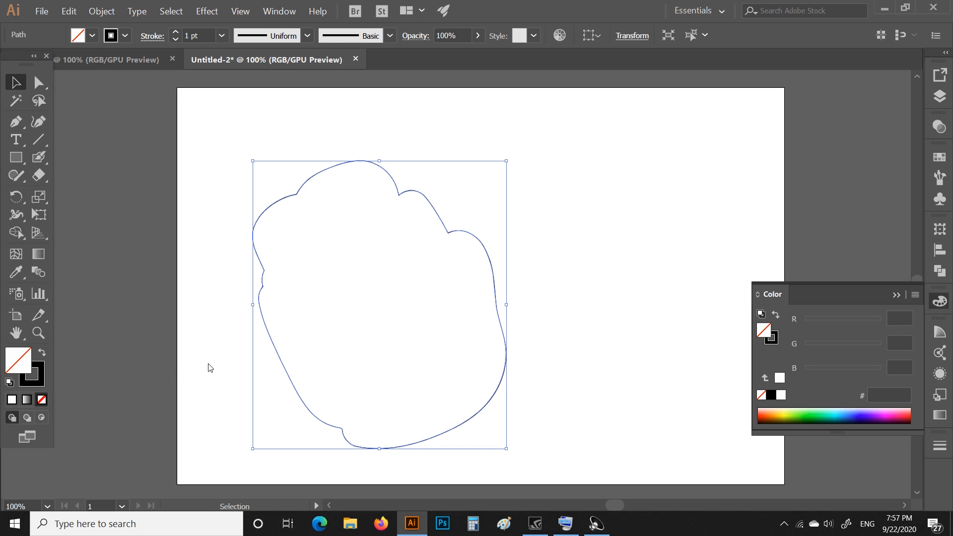
pyautogui.click(243, 342)
pyautogui.moveTo(261, 290)
pyautogui.mouseDown()
pyautogui.moveTo(263, 230)
pyautogui.moveTo(289, 199)
pyautogui.moveTo(260, 305)
pyautogui.mouseUp()
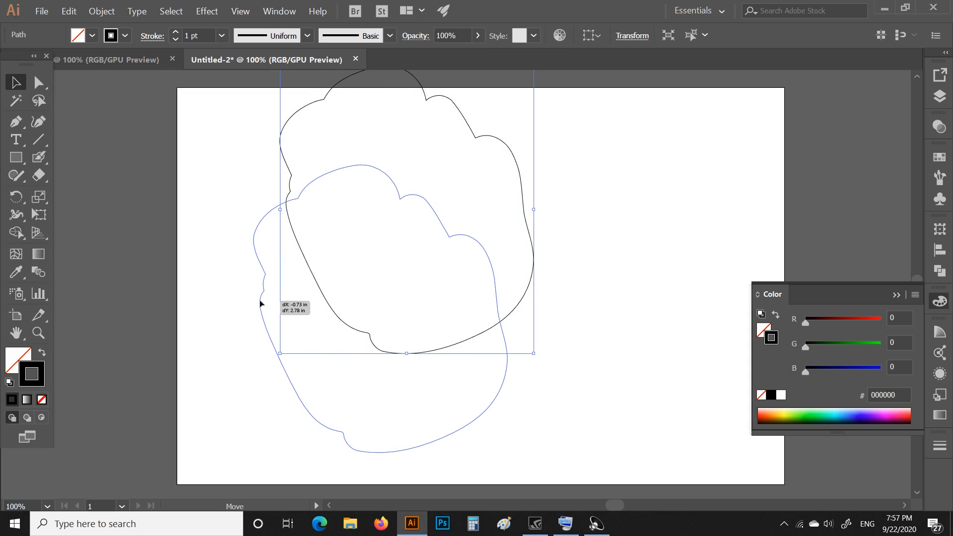
pyautogui.click(214, 303)
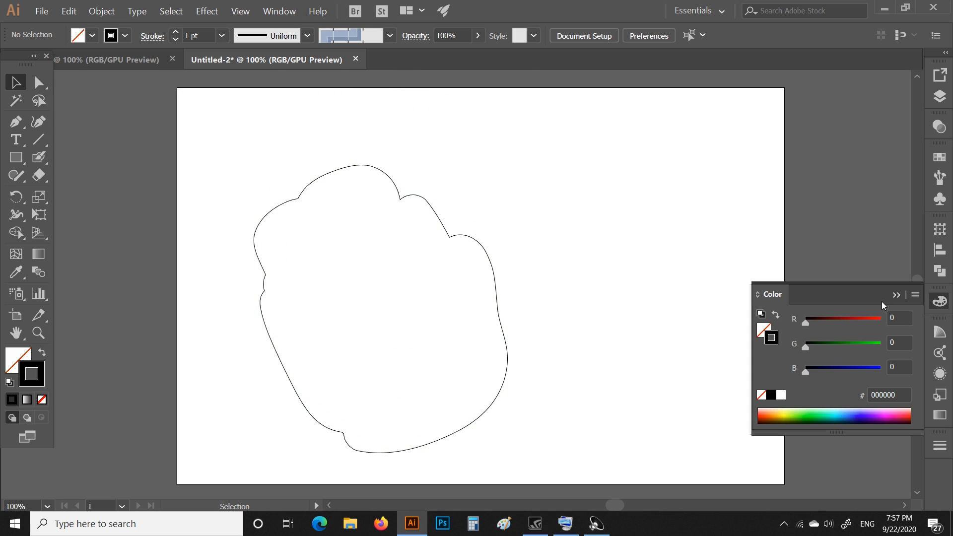
pyautogui.click(895, 296)
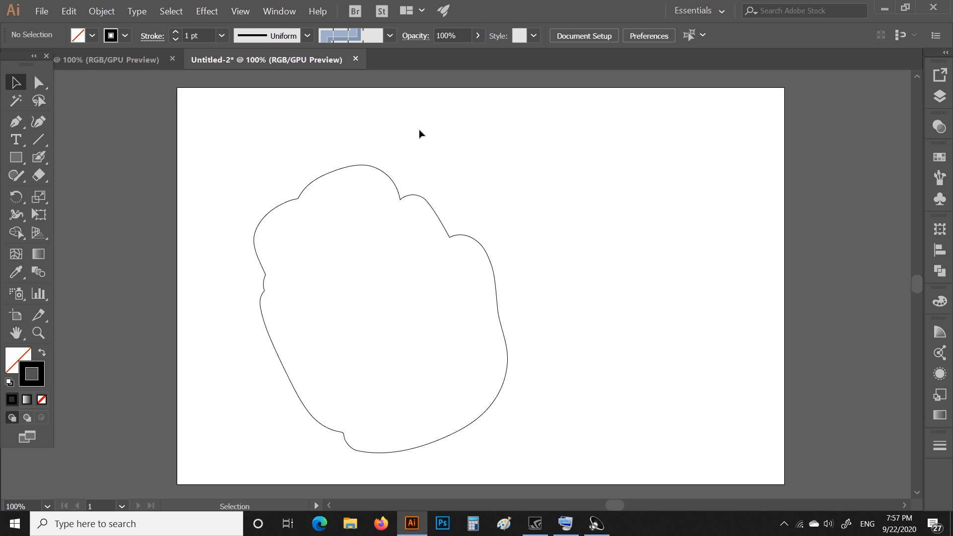
# Step: Undo all changes to the blob, including its painting, back to an empty artboard
pyautogui.hotkey('ctrl', 'z')
pyautogui.hotkey('ctrl', 'z')
pyautogui.hotkey('ctrl', 'z')
pyautogui.hotkey('ctrl', 'z')
pyautogui.hotkey('ctrl', 'z')
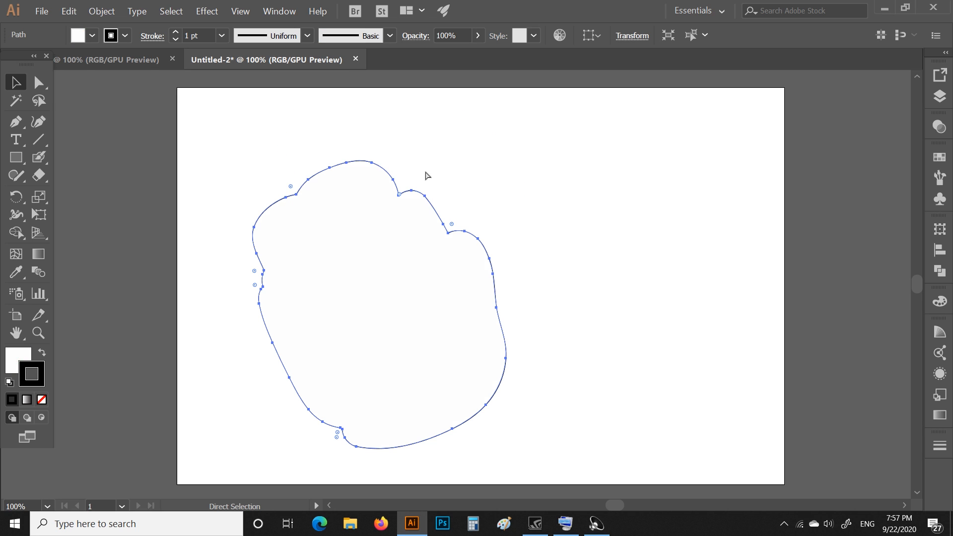
pyautogui.hotkey('ctrl', 'z')
pyautogui.hotkey('ctrl', 'z')
pyautogui.hotkey('ctrl', 'z')
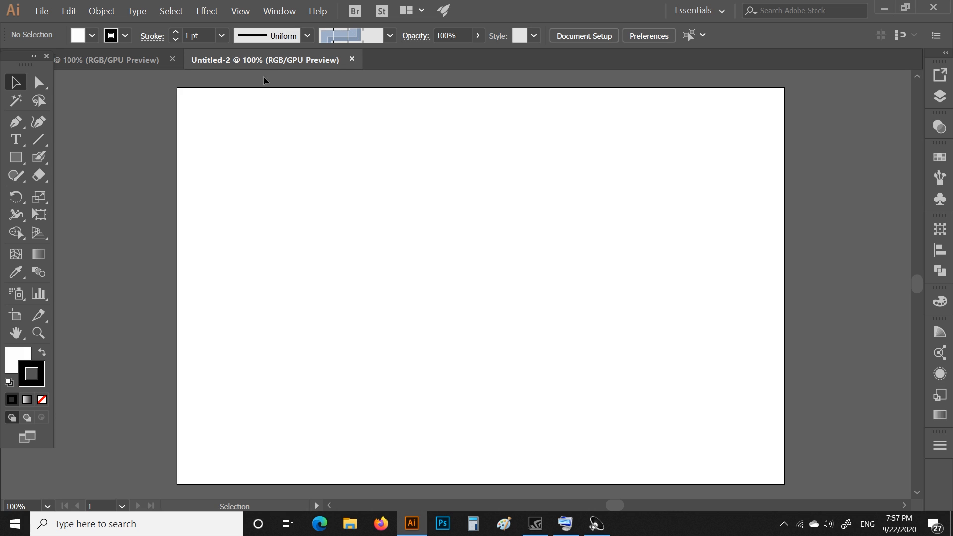
# Step: Sketch a triangle, a circle, a rectangle and a narrow vertical ellipse with the Shaper tool
pyautogui.click(16, 177)
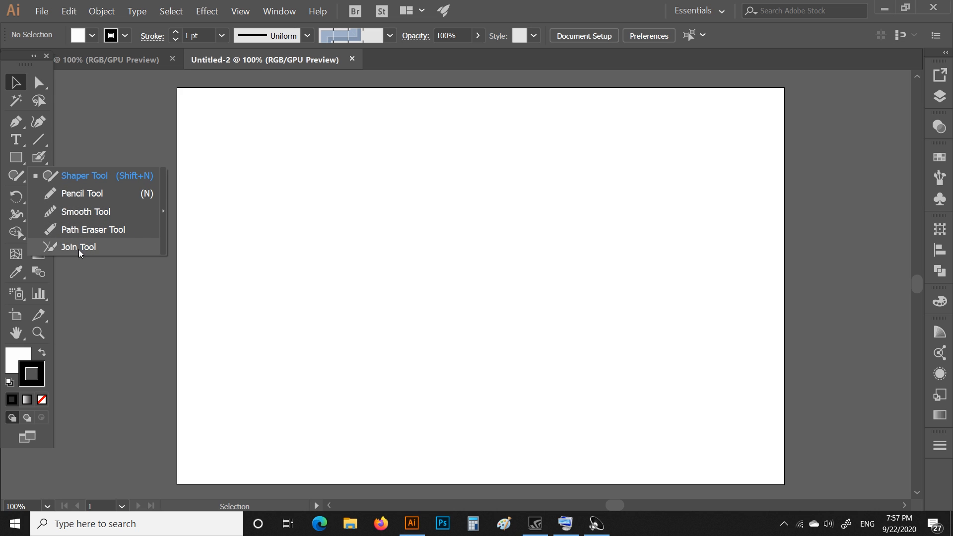
pyautogui.click(76, 174)
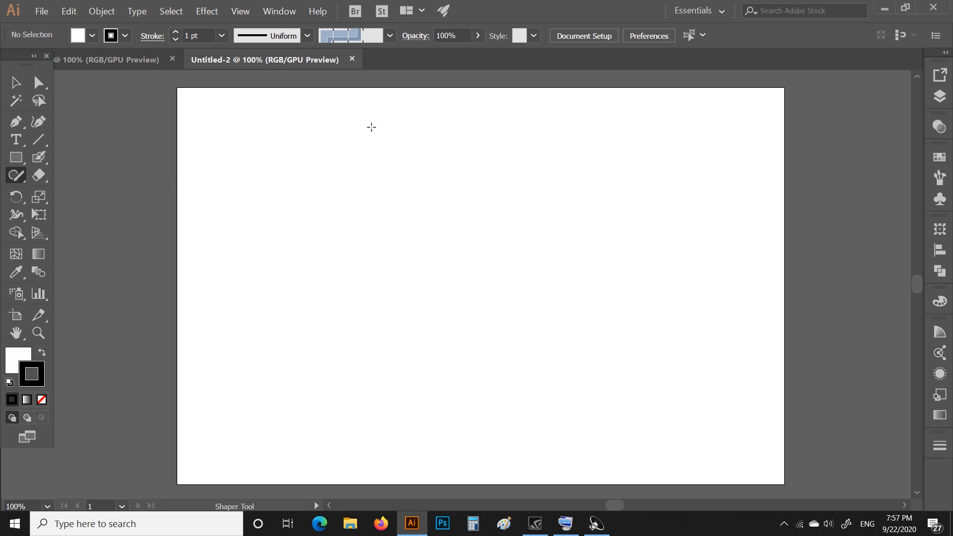
pyautogui.moveTo(360, 137)
pyautogui.mouseDown()
pyautogui.moveTo(287, 287)
pyautogui.moveTo(470, 296)
pyautogui.moveTo(493, 264)
pyautogui.moveTo(388, 132)
pyautogui.moveTo(367, 126)
pyautogui.mouseUp()
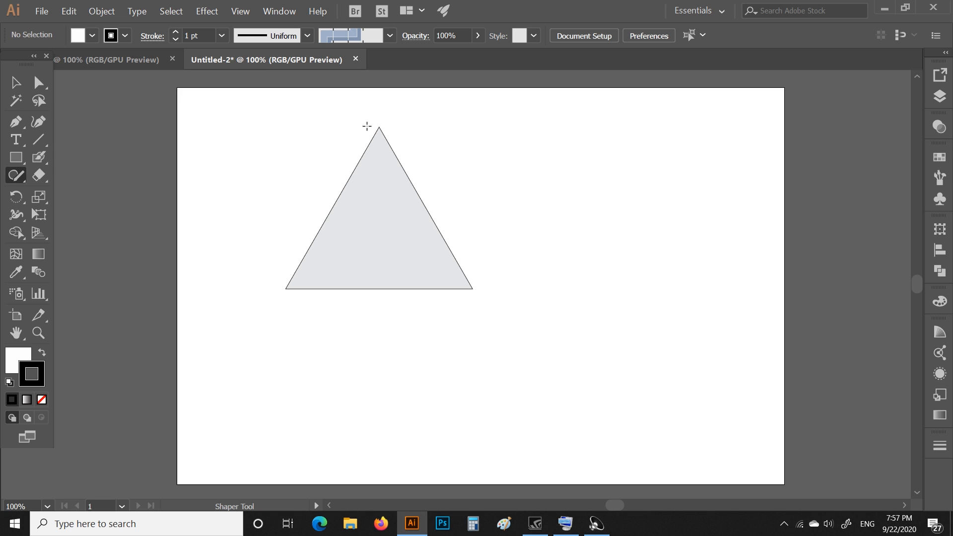
pyautogui.moveTo(579, 153)
pyautogui.mouseDown()
pyautogui.moveTo(546, 189)
pyautogui.moveTo(581, 308)
pyautogui.moveTo(703, 234)
pyautogui.moveTo(631, 122)
pyautogui.moveTo(550, 167)
pyautogui.moveTo(567, 237)
pyautogui.mouseUp()
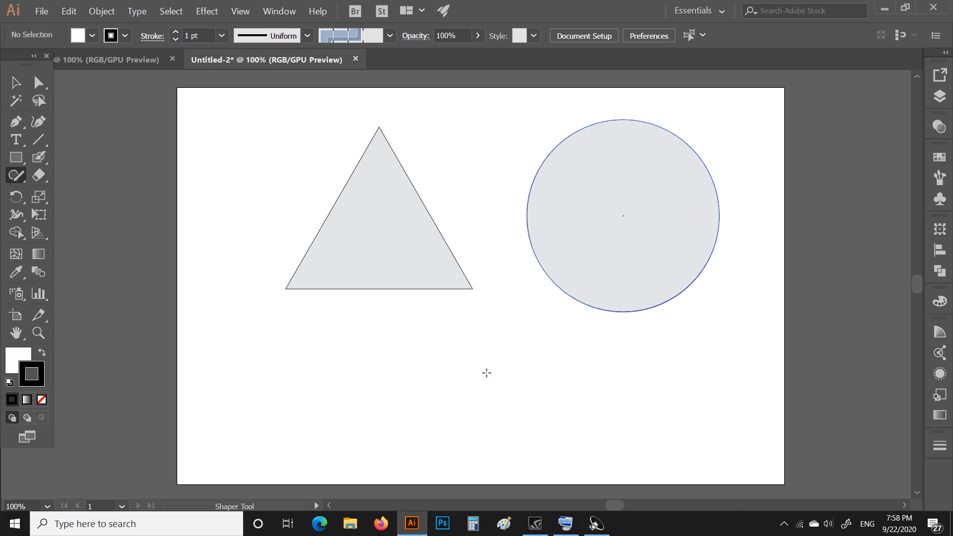
pyautogui.moveTo(384, 411)
pyautogui.mouseDown()
pyautogui.moveTo(393, 323)
pyautogui.moveTo(585, 349)
pyautogui.moveTo(568, 435)
pyautogui.moveTo(457, 452)
pyautogui.moveTo(386, 445)
pyautogui.moveTo(380, 393)
pyautogui.mouseUp()
pyautogui.moveTo(220, 276)
pyautogui.mouseDown()
pyautogui.moveTo(268, 327)
pyautogui.moveTo(338, 373)
pyautogui.moveTo(207, 410)
pyautogui.moveTo(153, 409)
pyautogui.moveTo(139, 315)
pyautogui.moveTo(192, 268)
pyautogui.moveTo(197, 207)
pyautogui.moveTo(227, 288)
pyautogui.mouseUp()
pyautogui.moveTo(243, 403)
pyautogui.mouseDown()
pyautogui.moveTo(243, 294)
pyautogui.moveTo(268, 275)
pyautogui.moveTo(279, 367)
pyautogui.moveTo(265, 429)
pyautogui.moveTo(240, 385)
pyautogui.mouseUp()
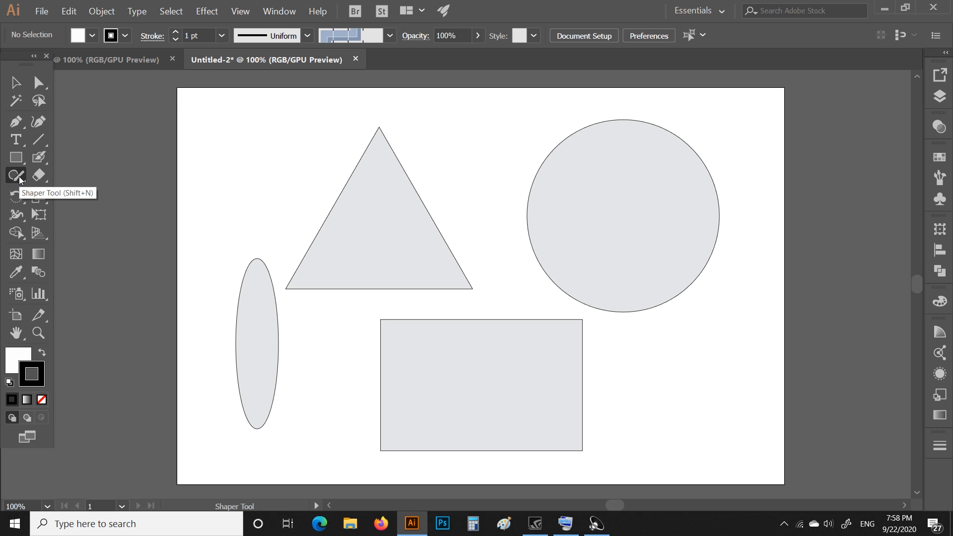
# Step: Undo the four shapes drawn with the Shaper tool
pyautogui.hotkey('ctrl', 'z')
pyautogui.hotkey('ctrl', 'z')
pyautogui.hotkey('ctrl', 'z')
pyautogui.hotkey('ctrl', 'z')
# Step: Draw seven separate freehand curves across the artboard with the Pencil tool
pyautogui.moveTo(21, 179); pyautogui.dragTo(85, 193)
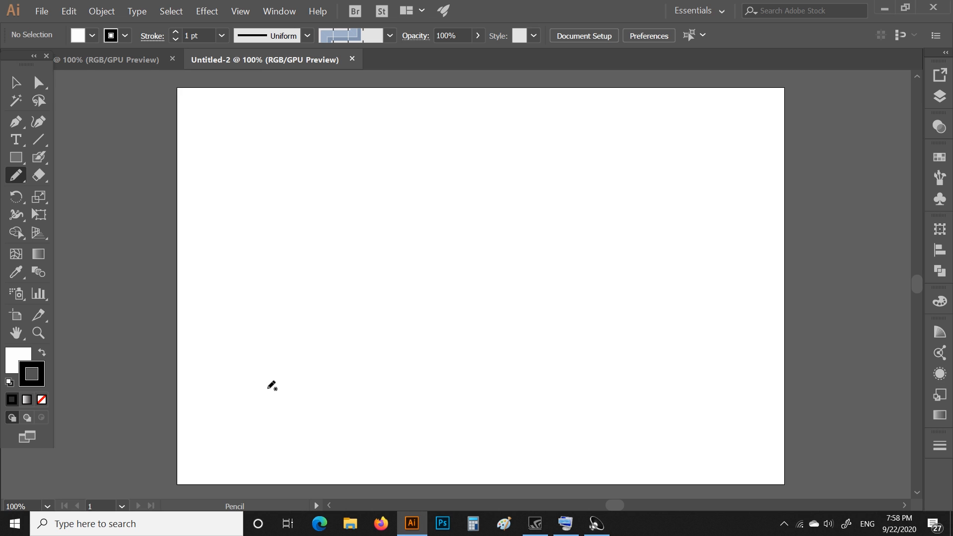
pyautogui.moveTo(267, 389)
pyautogui.mouseDown()
pyautogui.moveTo(283, 305)
pyautogui.moveTo(316, 251)
pyautogui.moveTo(429, 204)
pyautogui.mouseUp()
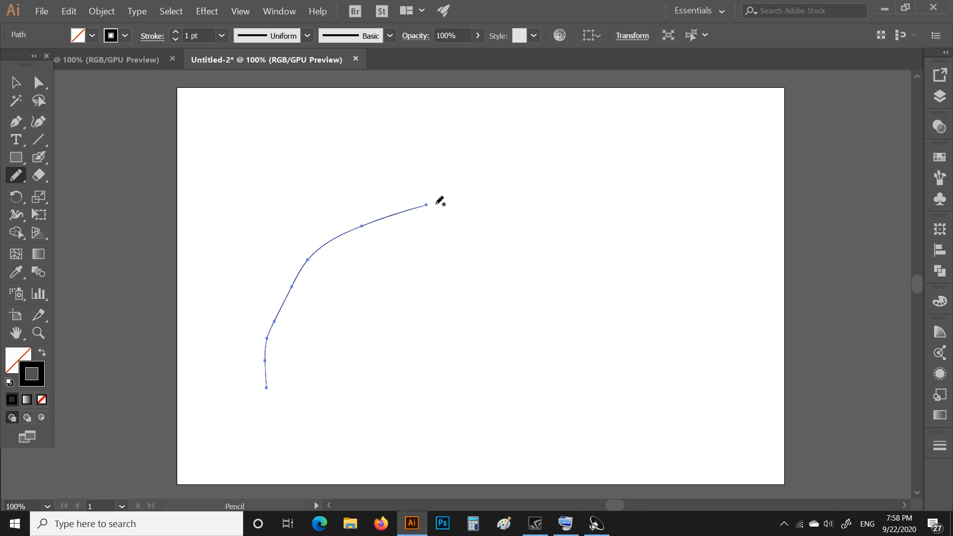
pyautogui.moveTo(525, 199)
pyautogui.mouseDown()
pyautogui.moveTo(454, 241)
pyautogui.moveTo(392, 331)
pyautogui.moveTo(380, 387)
pyautogui.mouseUp()
pyautogui.moveTo(555, 202)
pyautogui.mouseDown()
pyautogui.moveTo(521, 302)
pyautogui.moveTo(517, 374)
pyautogui.mouseUp()
pyautogui.moveTo(494, 142)
pyautogui.mouseDown()
pyautogui.moveTo(393, 158)
pyautogui.moveTo(292, 214)
pyautogui.mouseUp()
pyautogui.moveTo(240, 186); pyautogui.dragTo(214, 399)
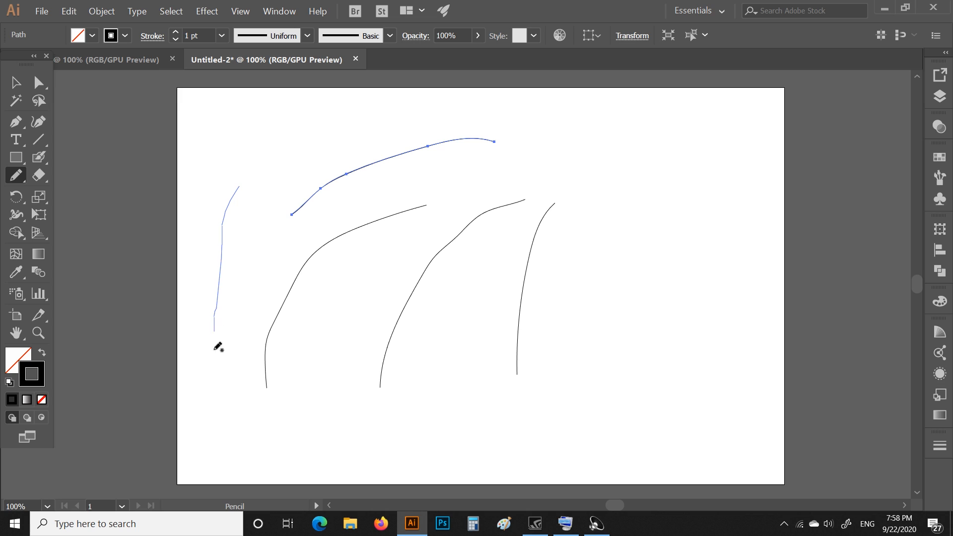
pyautogui.moveTo(250, 213)
pyautogui.mouseDown()
pyautogui.moveTo(258, 237)
pyautogui.moveTo(277, 381)
pyautogui.moveTo(299, 428)
pyautogui.mouseUp()
pyautogui.moveTo(313, 147)
pyautogui.mouseDown()
pyautogui.moveTo(351, 192)
pyautogui.moveTo(439, 342)
pyautogui.mouseUp()
# Step: Undo all seven pencil curves
pyautogui.hotkey('ctrl', 'z')
pyautogui.hotkey('ctrl', 'z')
pyautogui.hotkey('ctrl', 'z')
pyautogui.hotkey('ctrl', 'z')
pyautogui.hotkey('ctrl', 'z')
pyautogui.hotkey('ctrl', 'z')
pyautogui.hotkey('ctrl', 'z')
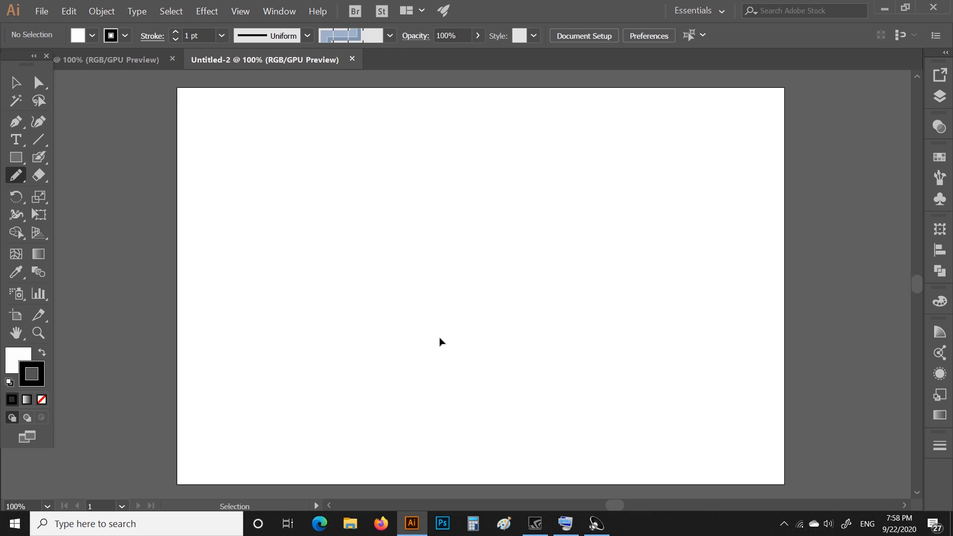
# Step: Draw a zigzag path with the Pen tool and round the corner before its tall right-hand peak with the Smooth tool
pyautogui.click(18, 182)
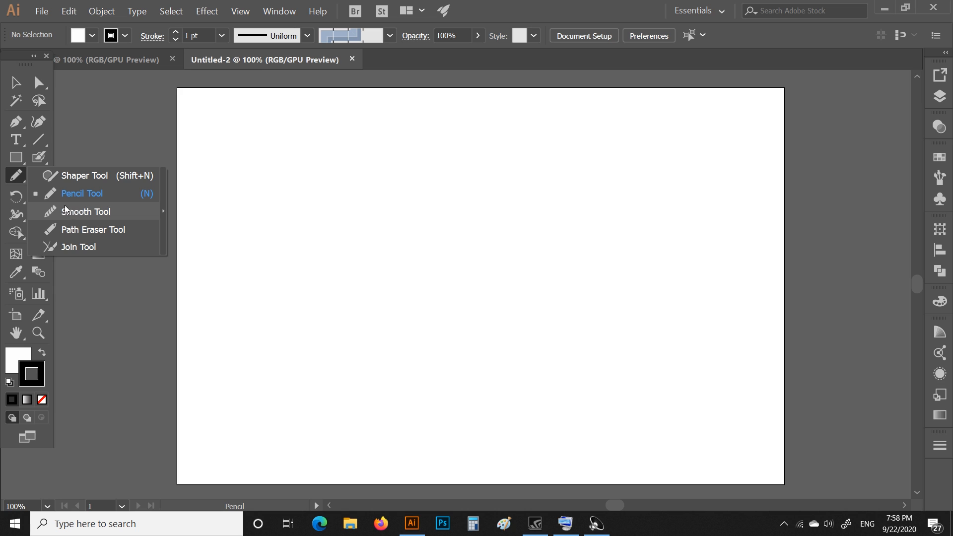
pyautogui.click(17, 124)
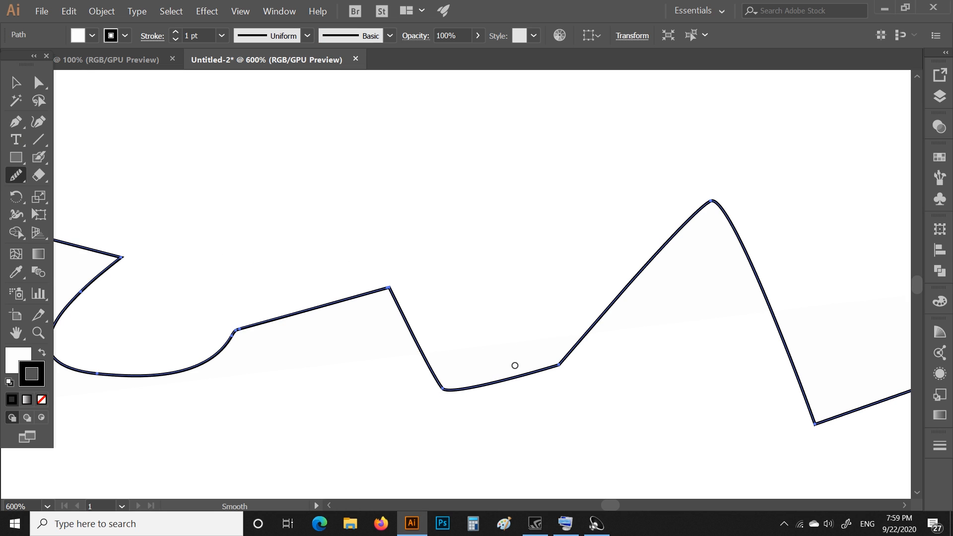
pyautogui.moveTo(515, 366)
pyautogui.mouseDown()
pyautogui.moveTo(580, 368)
pyautogui.moveTo(593, 359)
pyautogui.mouseUp()
pyautogui.moveTo(508, 385); pyautogui.dragTo(589, 341)
pyautogui.moveTo(534, 369); pyautogui.dragTo(605, 334)
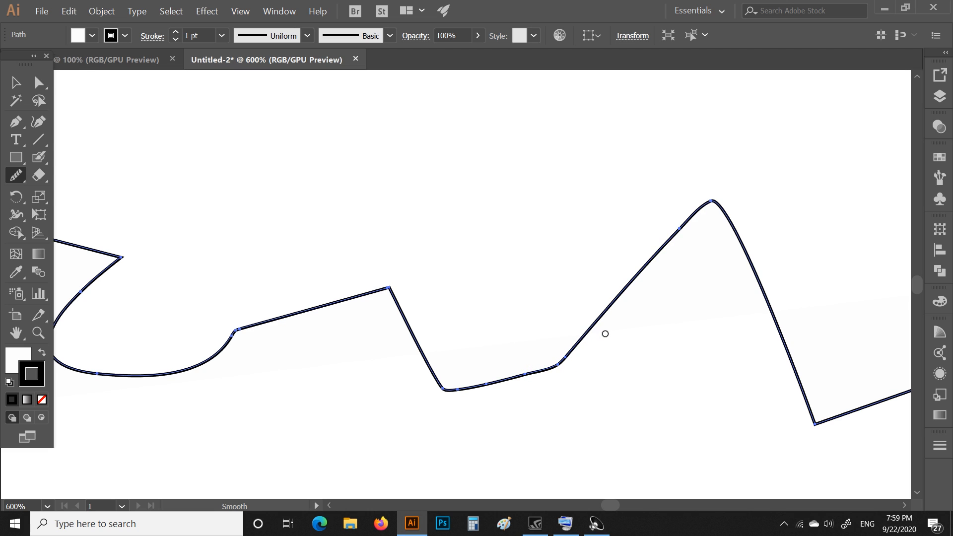
pyautogui.moveTo(538, 372); pyautogui.dragTo(599, 318)
pyautogui.moveTo(542, 375); pyautogui.dragTo(596, 330)
pyautogui.moveTo(543, 371); pyautogui.dragTo(601, 323)
pyautogui.moveTo(535, 375); pyautogui.dragTo(607, 326)
pyautogui.moveTo(532, 373); pyautogui.dragTo(611, 323)
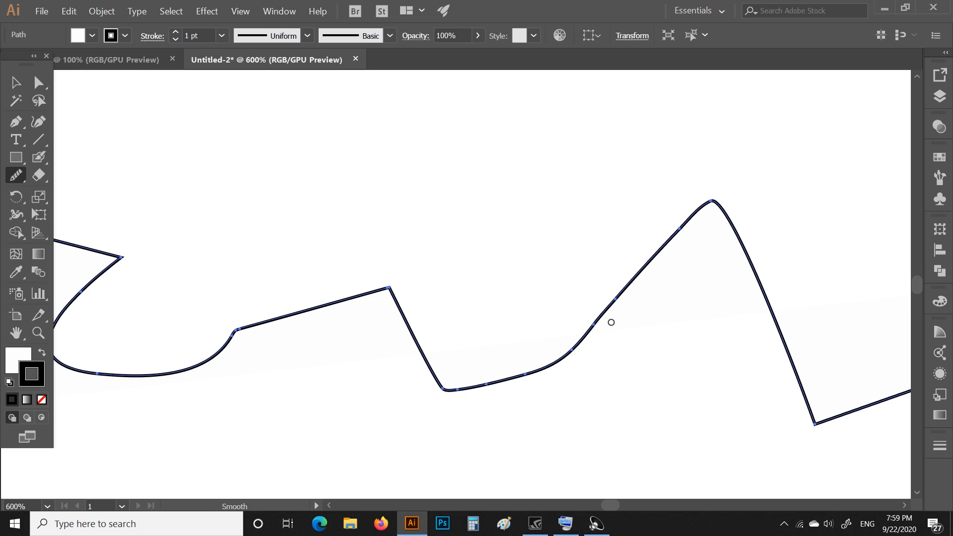
# Step: Smooth both slopes of the path's tall right-hand peak with the Smooth tool
pyautogui.moveTo(707, 204); pyautogui.dragTo(628, 270)
pyautogui.moveTo(697, 212); pyautogui.dragTo(626, 287)
pyautogui.moveTo(721, 212); pyautogui.dragTo(797, 366)
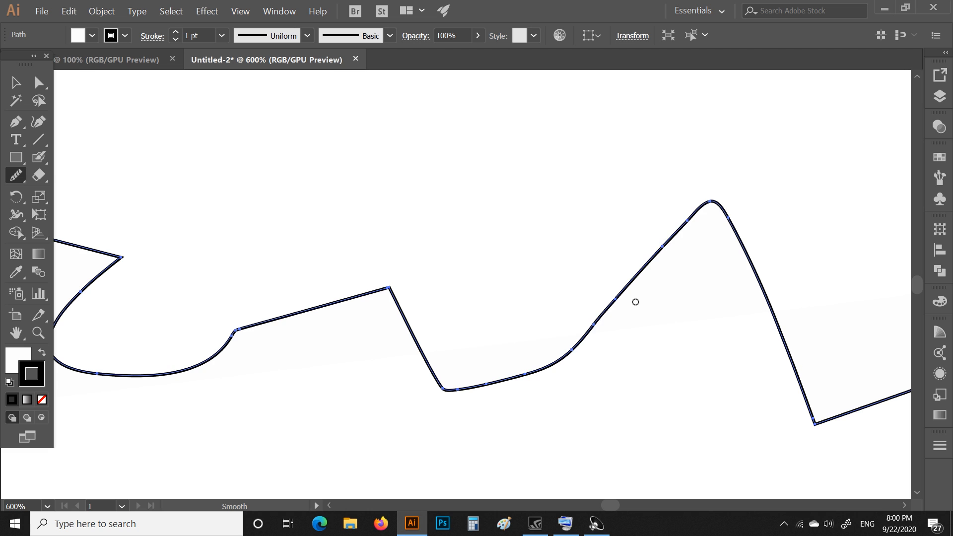
pyautogui.scroll(-4, 635, 301)
pyautogui.scroll(2, 637, 300)
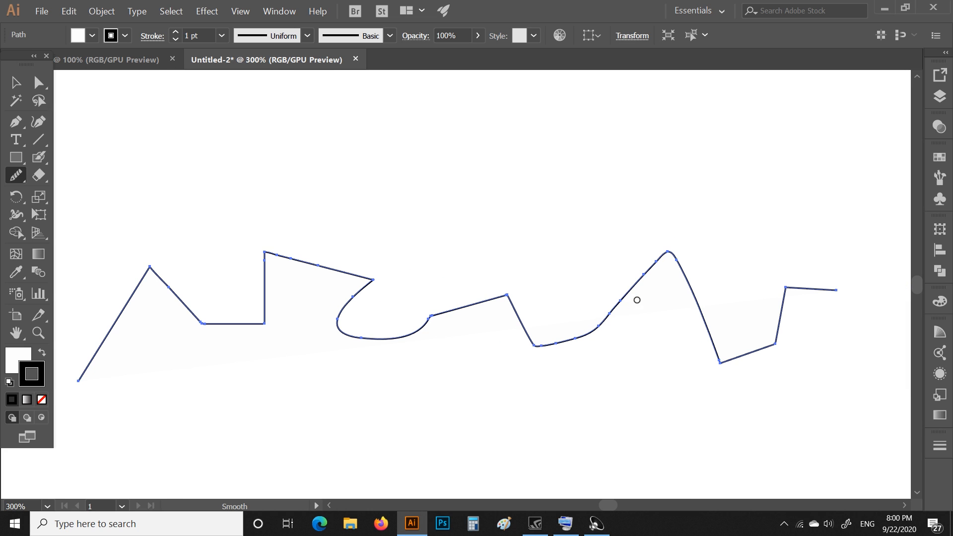
# Step: Undo the smoothing and every segment of the zigzag path back to an empty artboard
pyautogui.press('ctrl')
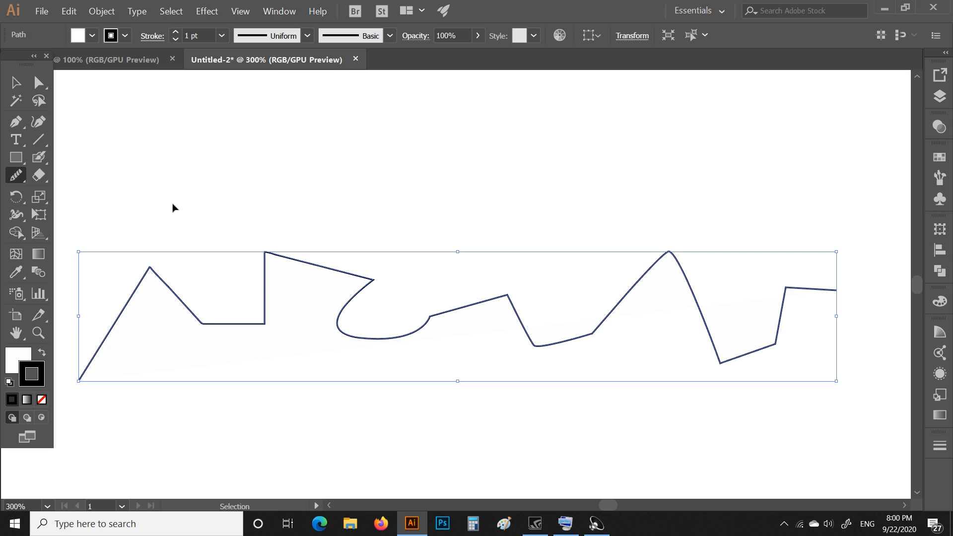
pyautogui.hotkey('ctrl', 'z')
pyautogui.hotkey('ctrl', 'z')
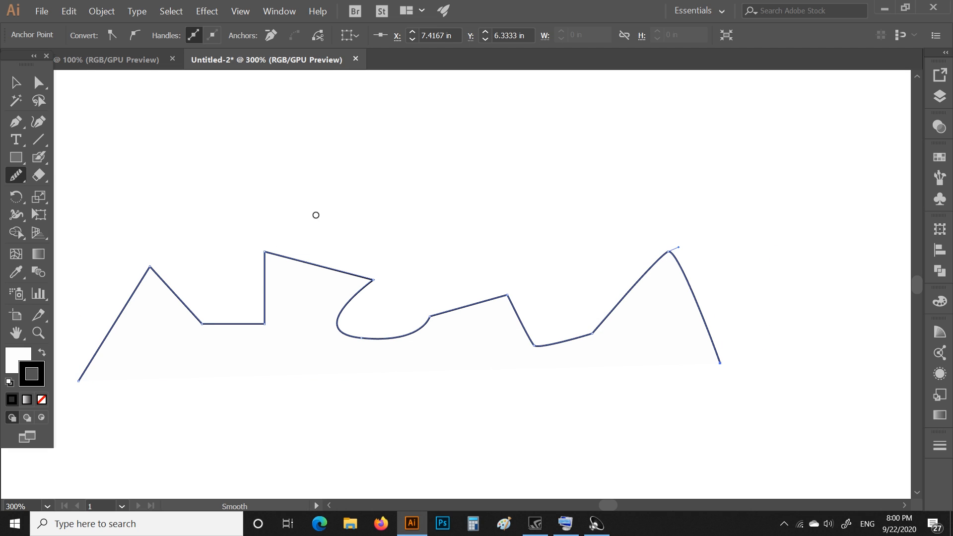
pyautogui.hotkey('ctrl', 'z')
pyautogui.hotkey('ctrl', 'z')
pyautogui.hotkey('ctrl', 'z')
pyautogui.hotkey('ctrl', 'z')
pyautogui.hotkey('ctrl', 'z')
pyautogui.hotkey('ctrl', 'z')
pyautogui.hotkey('ctrl', 'z')
pyautogui.hotkey('ctrl', 'z')
pyautogui.hotkey('ctrl', 'z')
pyautogui.hotkey('ctrl', 'z')
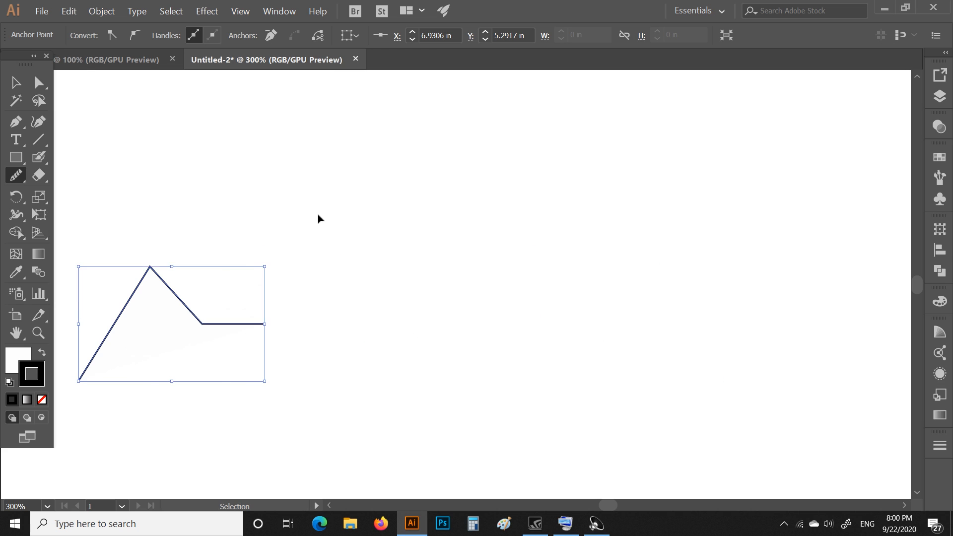
pyautogui.hotkey('ctrl', 'z')
# Step: Draw a rectangle near the artboard's middle and erase two stretches of its right side and one of its left side with the Path Eraser
pyautogui.click(15, 181)
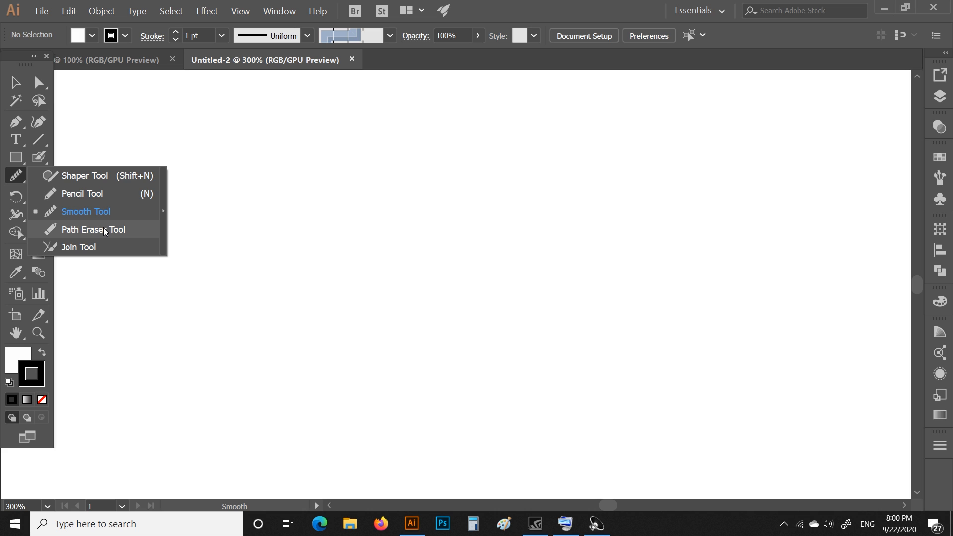
pyautogui.click(77, 229)
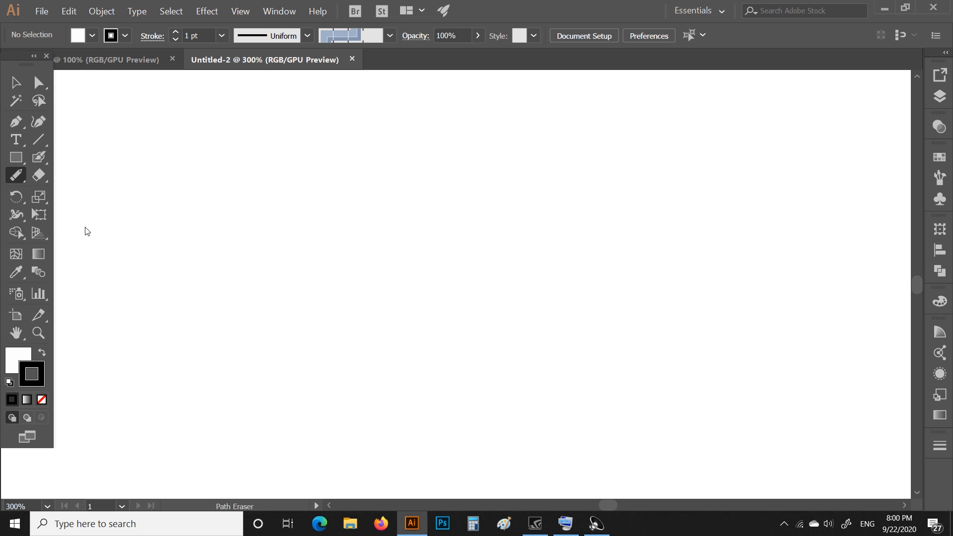
pyautogui.click(16, 158)
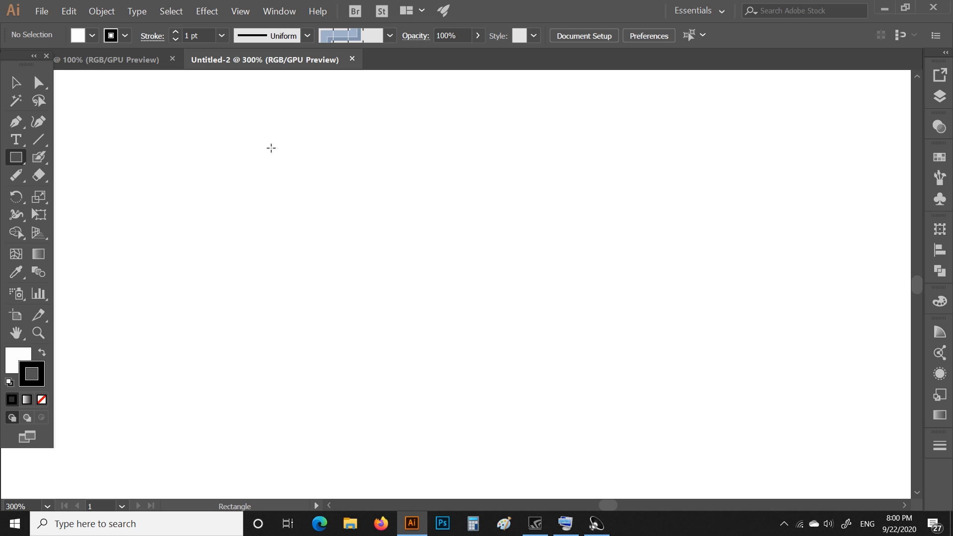
pyautogui.moveTo(189, 177)
pyautogui.mouseDown()
pyautogui.moveTo(266, 263)
pyautogui.moveTo(492, 402)
pyautogui.mouseUp()
pyautogui.click(17, 175)
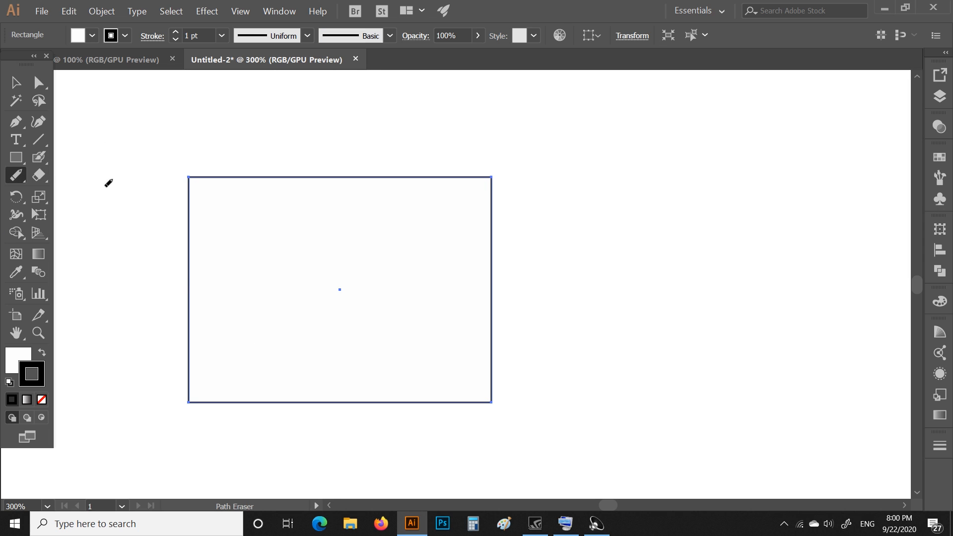
pyautogui.moveTo(494, 195); pyautogui.dragTo(496, 265)
pyautogui.moveTo(499, 299); pyautogui.dragTo(495, 380)
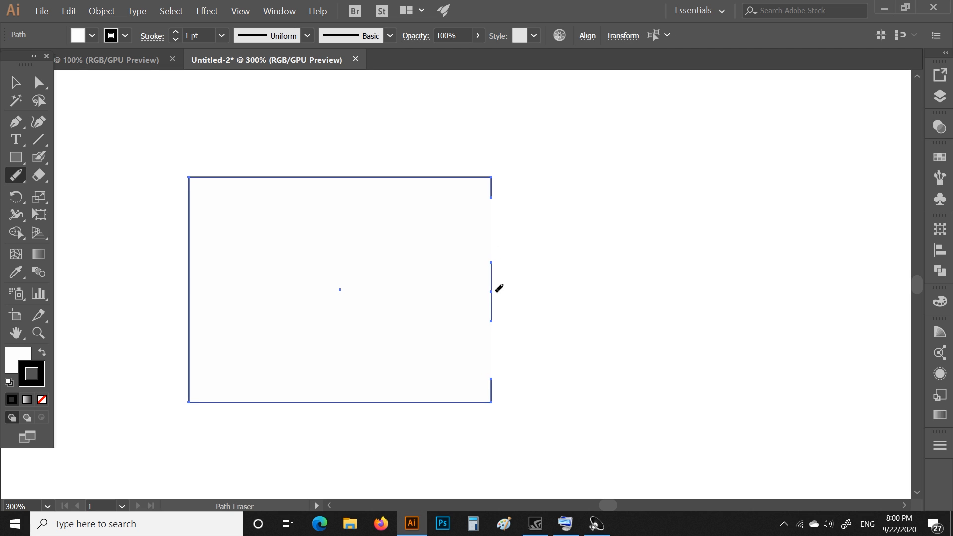
pyautogui.moveTo(190, 232); pyautogui.dragTo(189, 314)
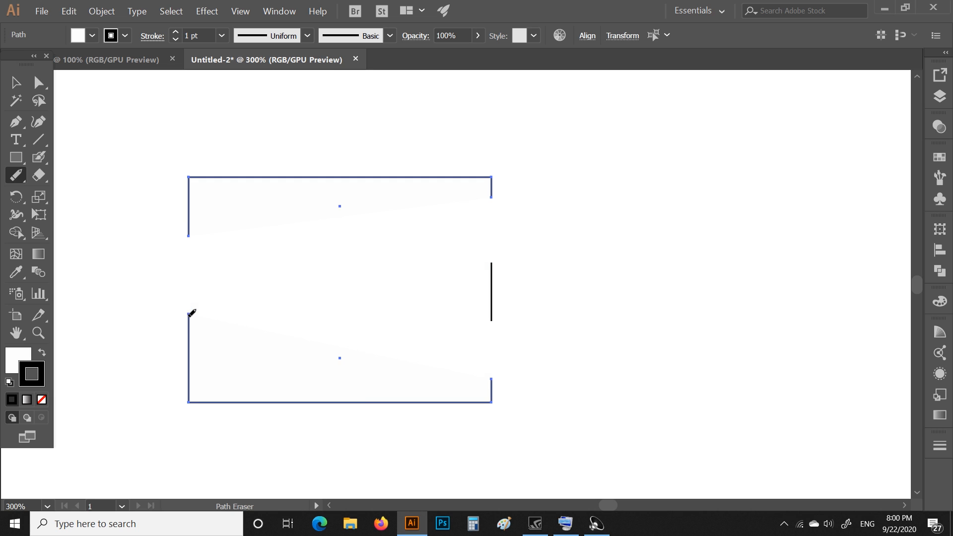
# Step: Pull the erased rectangle's pieces apart, moving the short vertical segment to the right and the lower piece downward
pyautogui.click(16, 83)
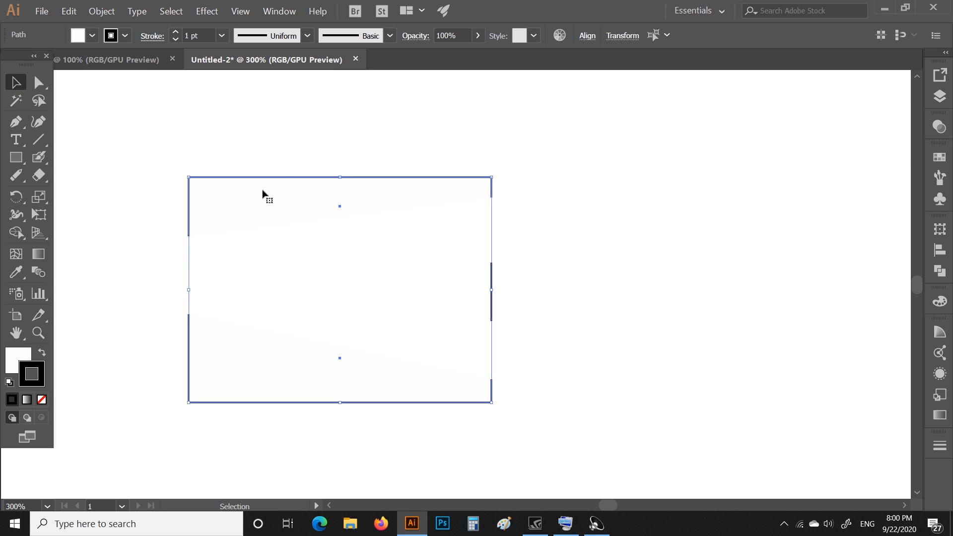
pyautogui.moveTo(276, 179); pyautogui.dragTo(277, 146)
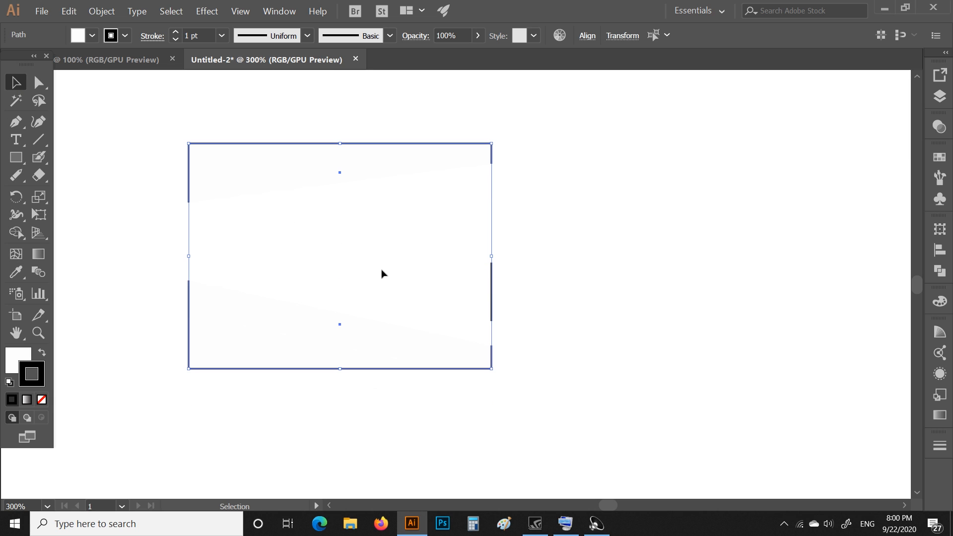
pyautogui.click(571, 344)
pyautogui.moveTo(492, 296); pyautogui.dragTo(576, 297)
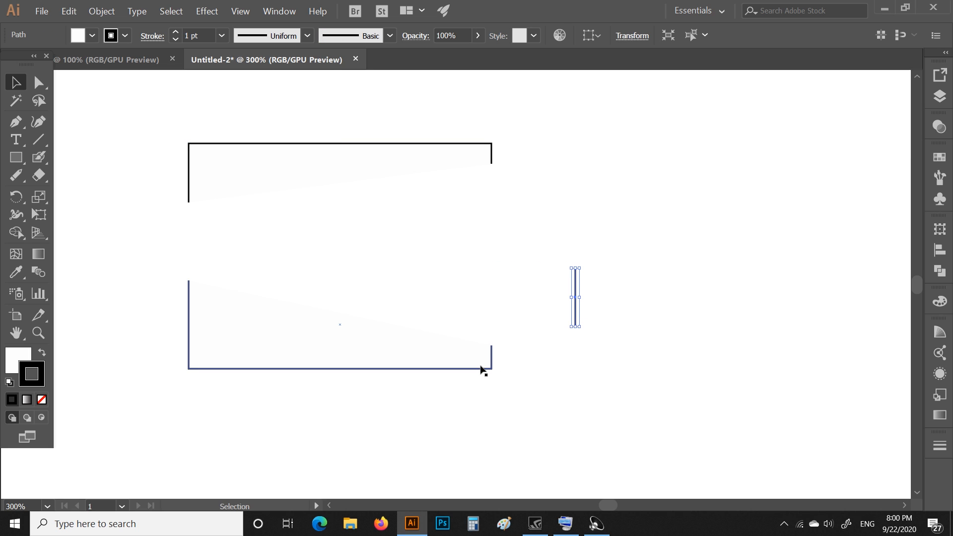
pyautogui.moveTo(483, 373); pyautogui.dragTo(489, 439)
pyautogui.click(628, 394)
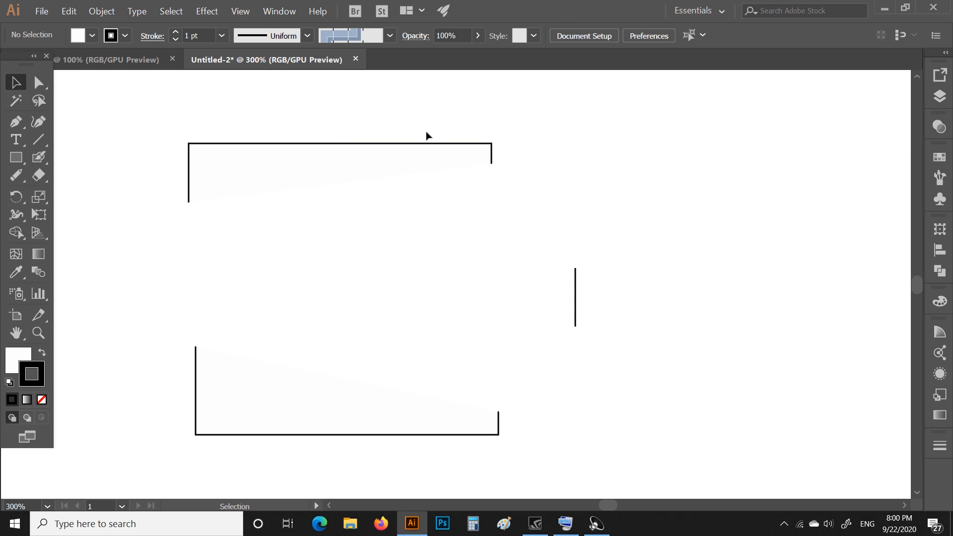
pyautogui.click(426, 144)
# Step: Undo the piece moves, the path erasing and the rectangle back to an empty artboard
pyautogui.hotkey('ctrl', 'z')
pyautogui.hotkey('ctrl', 'z')
pyautogui.hotkey('ctrl', 'z')
pyautogui.hotkey('ctrl', 'z')
pyautogui.hotkey('ctrl', 'z')
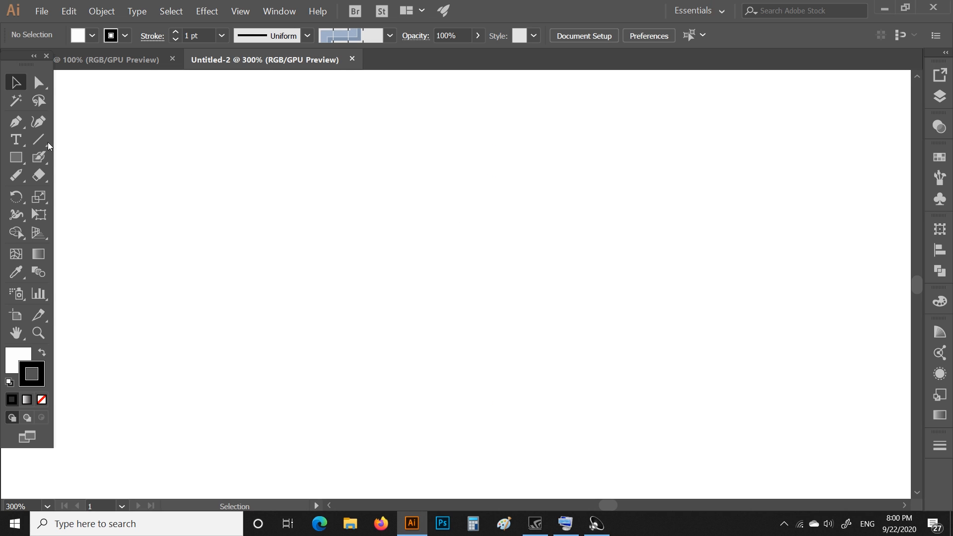
# Step: Paint five crossing open strokes that loosely enclose a shape, using the Paintbrush with the 3 pt. Oval brush
pyautogui.click(15, 176)
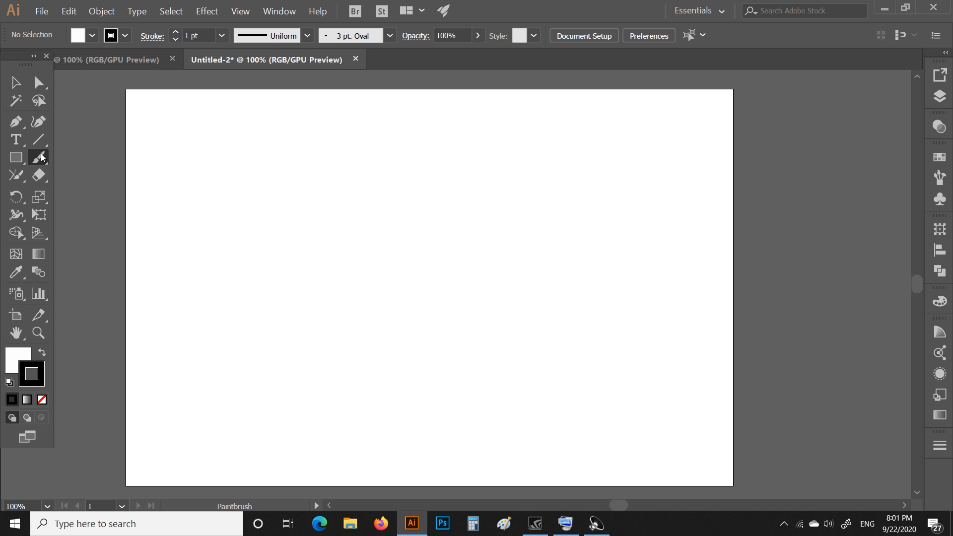
pyautogui.moveTo(371, 163)
pyautogui.mouseDown()
pyautogui.moveTo(321, 204)
pyautogui.moveTo(277, 299)
pyautogui.moveTo(274, 354)
pyautogui.mouseUp()
pyautogui.moveTo(314, 164); pyautogui.dragTo(517, 253)
pyautogui.moveTo(513, 212)
pyautogui.mouseDown()
pyautogui.moveTo(464, 355)
pyautogui.moveTo(425, 334)
pyautogui.moveTo(313, 331)
pyautogui.mouseUp()
pyautogui.moveTo(257, 275); pyautogui.dragTo(429, 420)
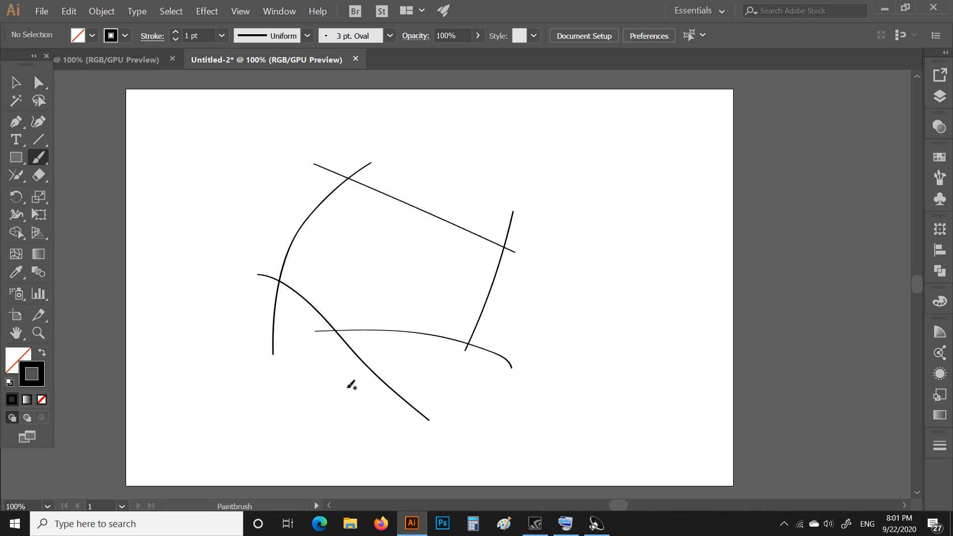
# Step: Join the left arc and the straight upper stroke at their crossing with the Join tool, trimming their overhanging ends
pyautogui.click(16, 177)
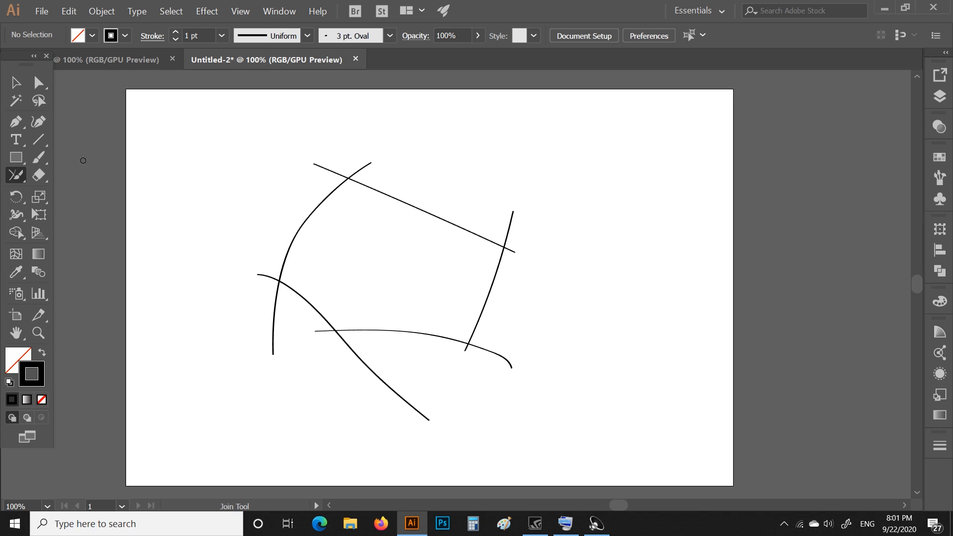
pyautogui.click(16, 82)
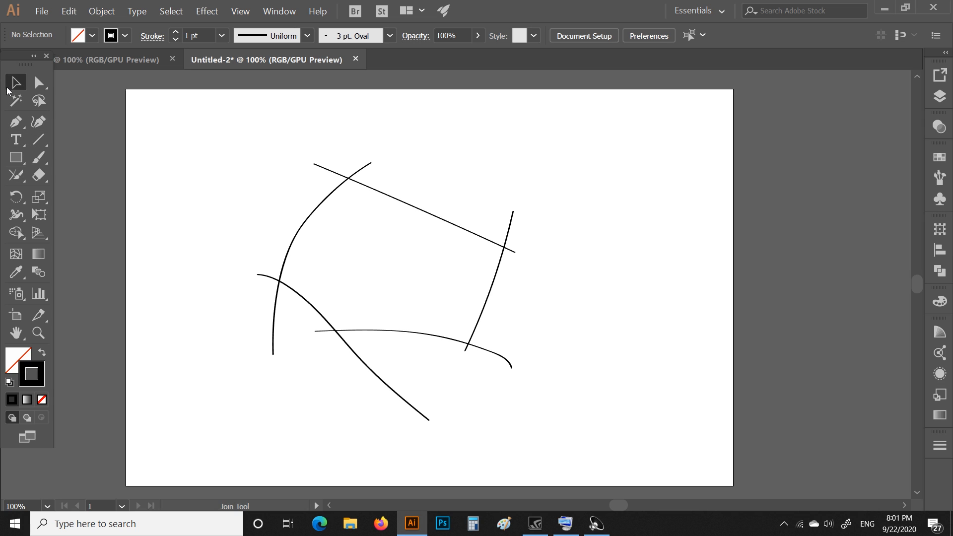
pyautogui.click(363, 187)
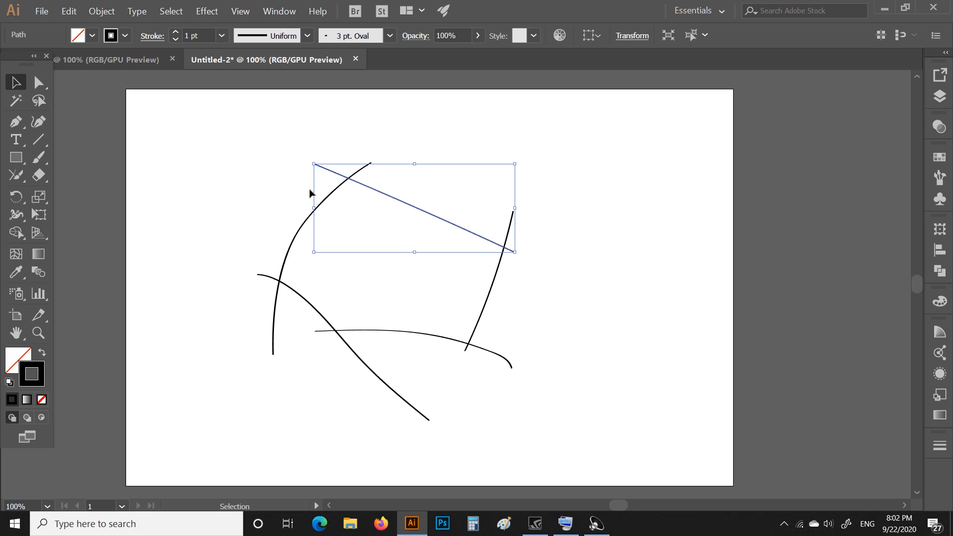
pyautogui.click(277, 185)
pyautogui.moveTo(258, 135); pyautogui.dragTo(396, 219)
pyautogui.click(11, 177)
pyautogui.moveTo(316, 172); pyautogui.dragTo(377, 169)
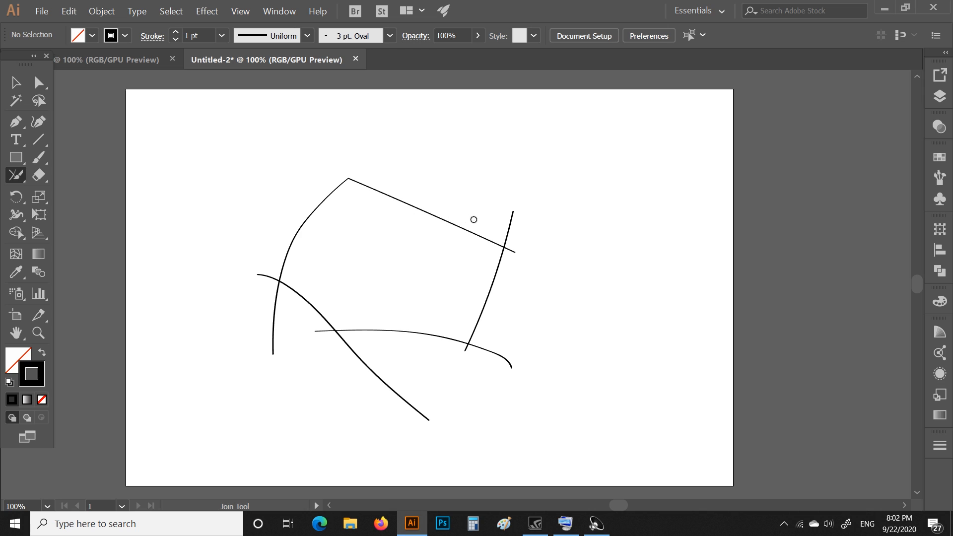
# Step: Join the strokes at the four remaining crossings with the Join tool to close the outline
pyautogui.moveTo(515, 245); pyautogui.dragTo(518, 265)
pyautogui.moveTo(480, 341); pyautogui.dragTo(455, 354)
pyautogui.moveTo(365, 348); pyautogui.dragTo(299, 320)
pyautogui.moveTo(265, 273)
pyautogui.mouseDown()
pyautogui.moveTo(291, 315)
pyautogui.moveTo(360, 348)
pyautogui.mouseUp()
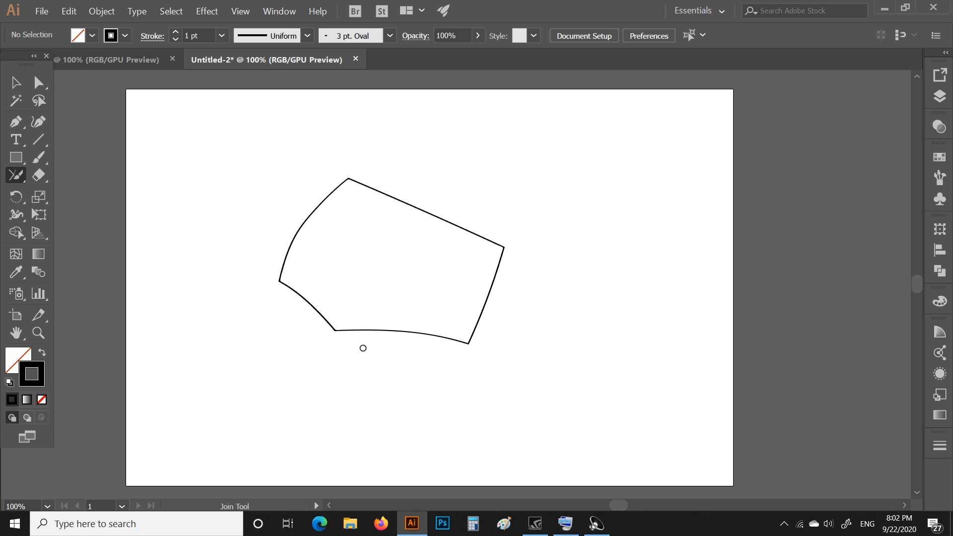
# Step: Move the closed shape around the artboard, place it slightly left of its original position and deselect it
pyautogui.click(16, 83)
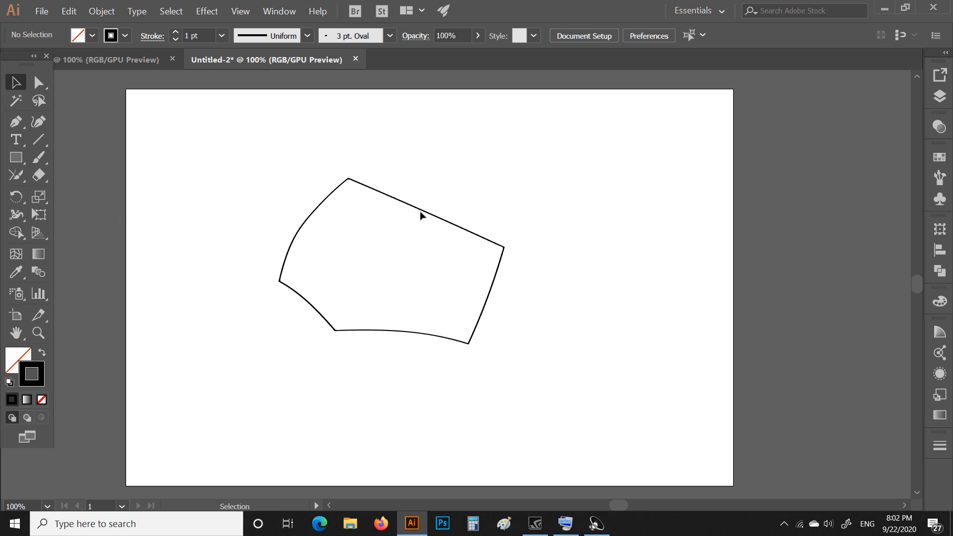
pyautogui.moveTo(423, 209); pyautogui.dragTo(482, 167)
pyautogui.moveTo(536, 284); pyautogui.dragTo(533, 356)
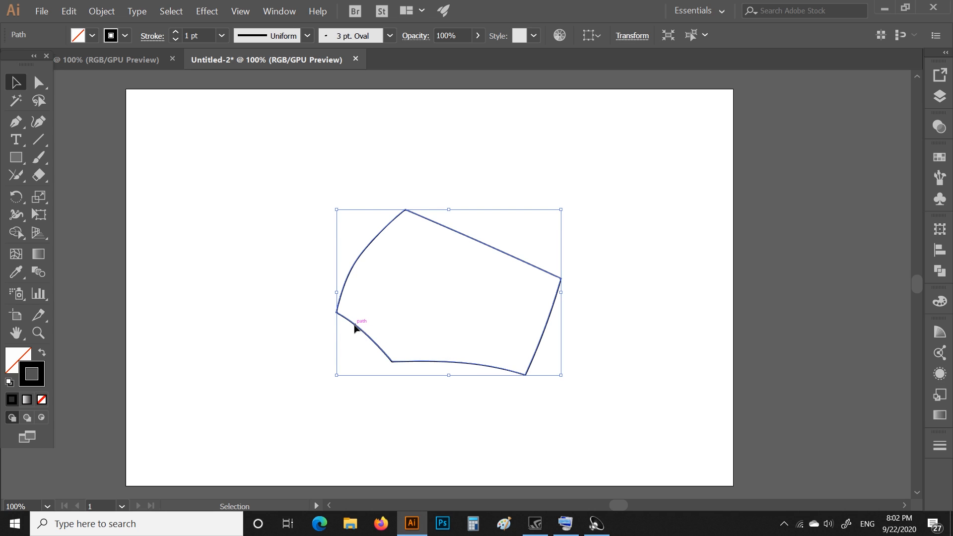
pyautogui.moveTo(354, 325); pyautogui.dragTo(257, 298)
pyautogui.click(502, 176)
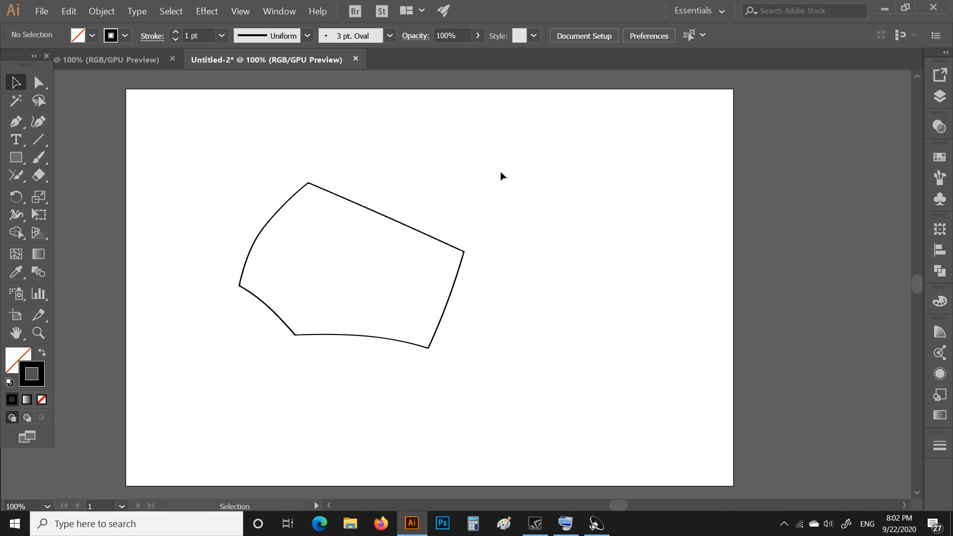
# Step: Erase five slanted strips across the closed shape with the Eraser tool, working from its upper tip to its lower edge
pyautogui.click(16, 175)
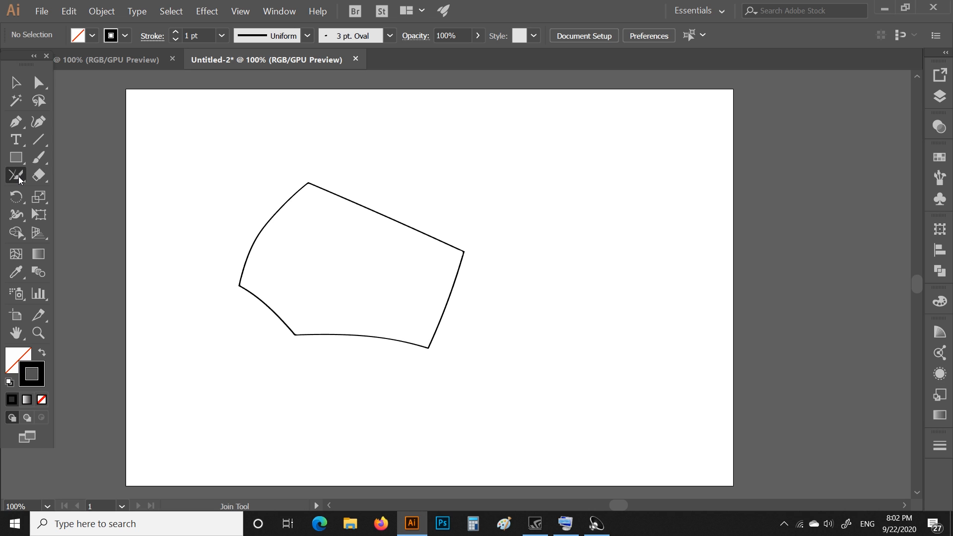
pyautogui.click(19, 178)
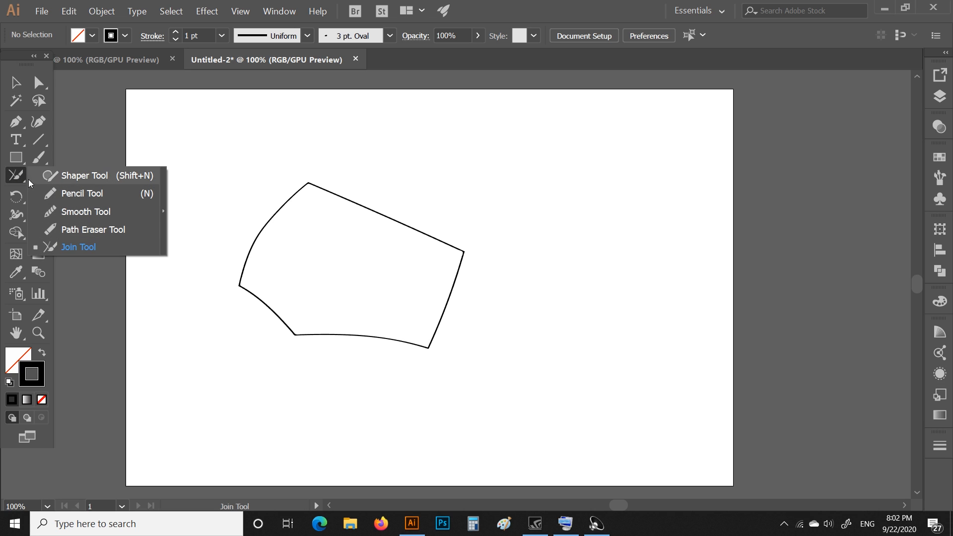
pyautogui.click(39, 175)
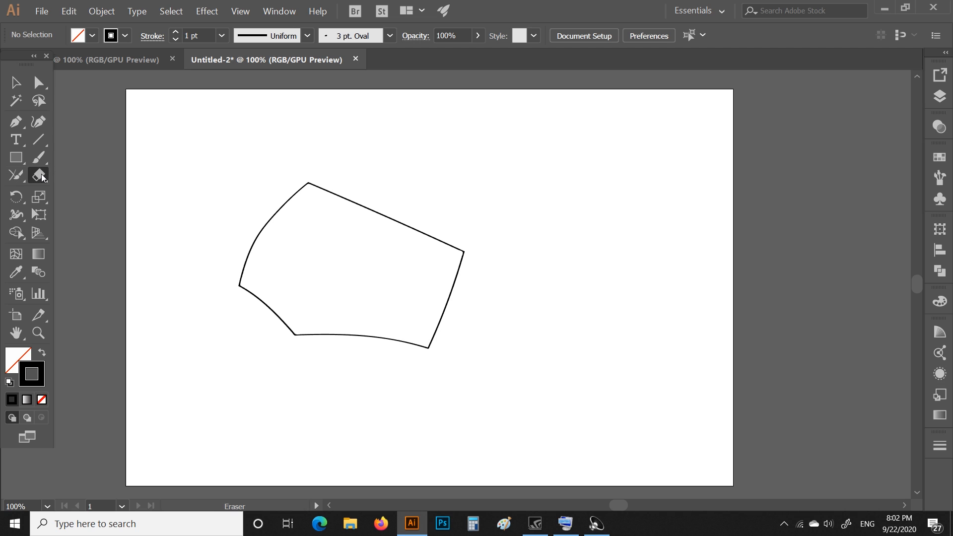
pyautogui.click(42, 178)
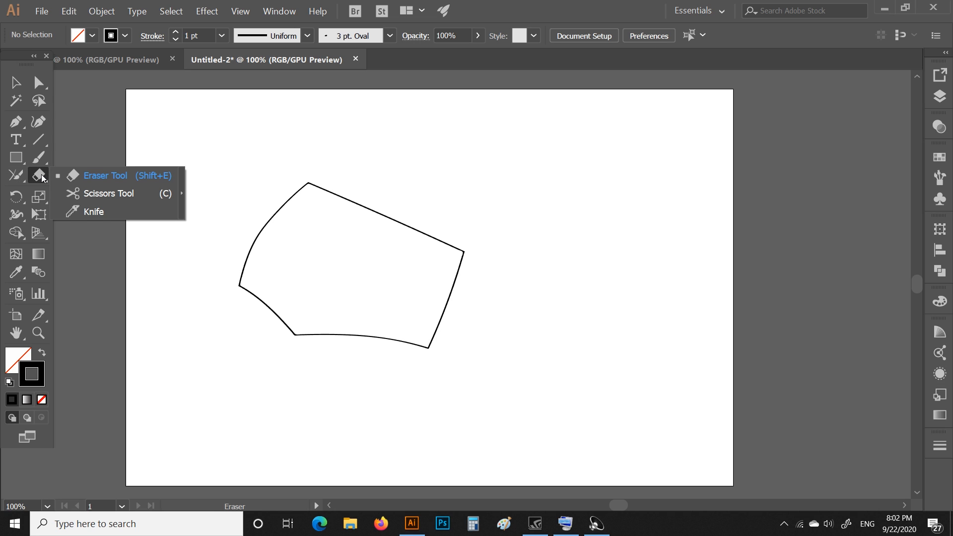
pyautogui.click(104, 177)
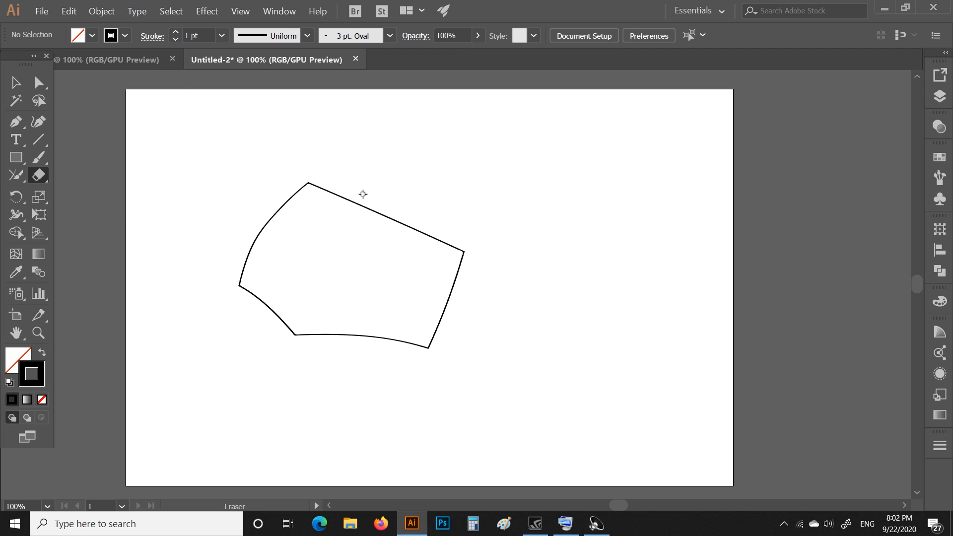
pyautogui.moveTo(363, 194); pyautogui.dragTo(247, 216)
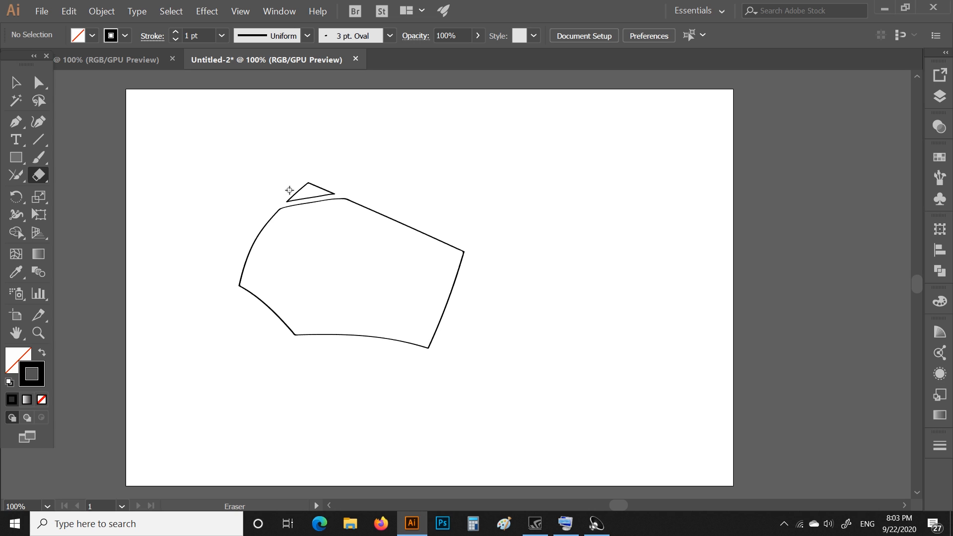
pyautogui.moveTo(253, 236); pyautogui.dragTo(402, 205)
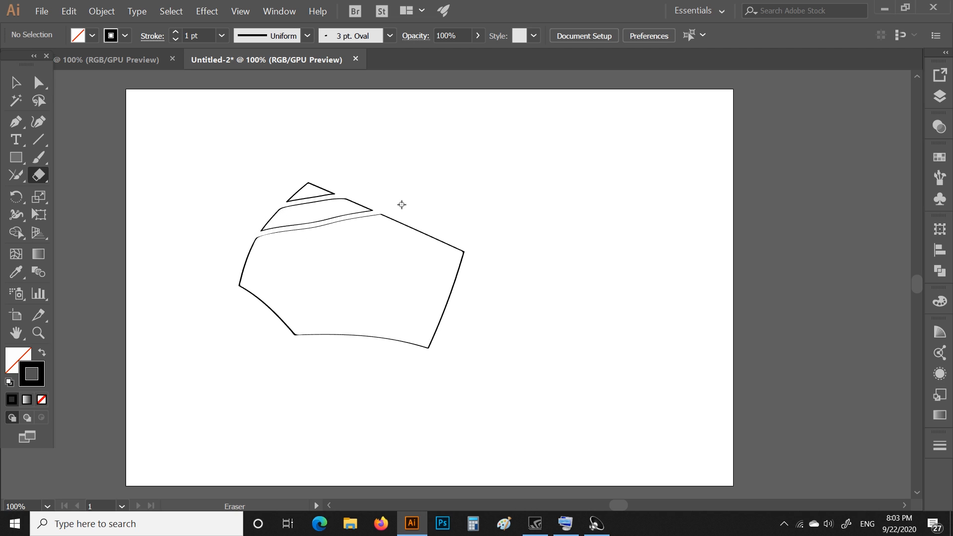
pyautogui.click(11, 179)
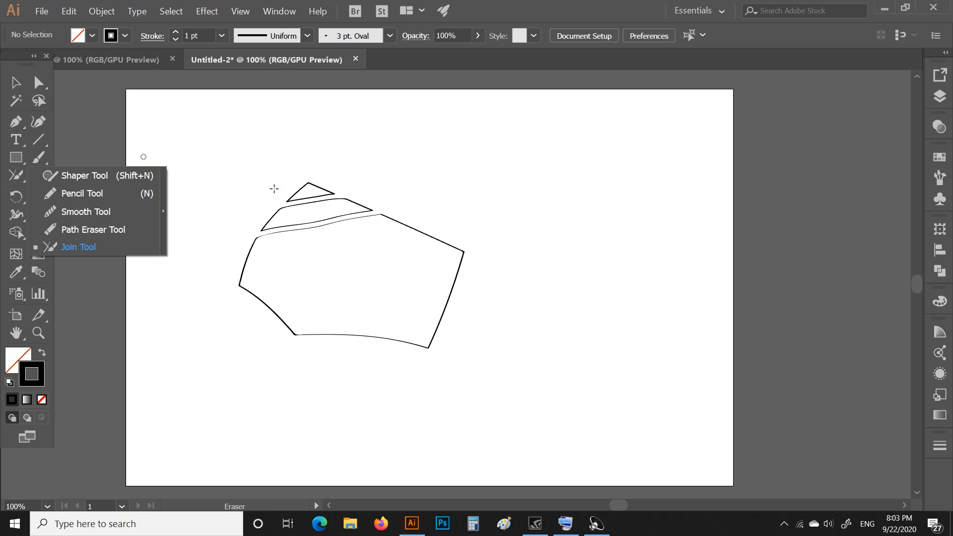
pyautogui.moveTo(422, 229)
pyautogui.mouseDown()
pyautogui.moveTo(334, 242)
pyautogui.moveTo(203, 286)
pyautogui.mouseUp()
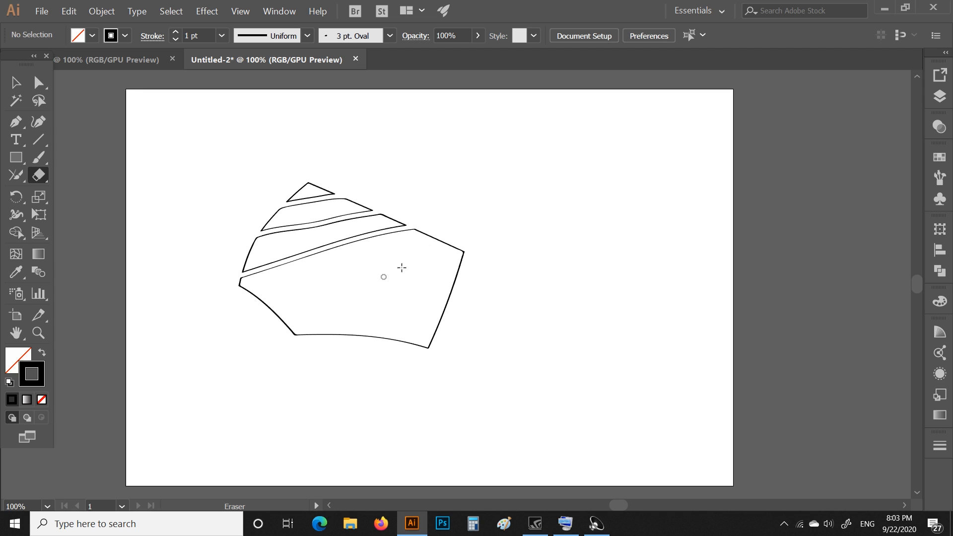
pyautogui.moveTo(452, 235); pyautogui.dragTo(251, 317)
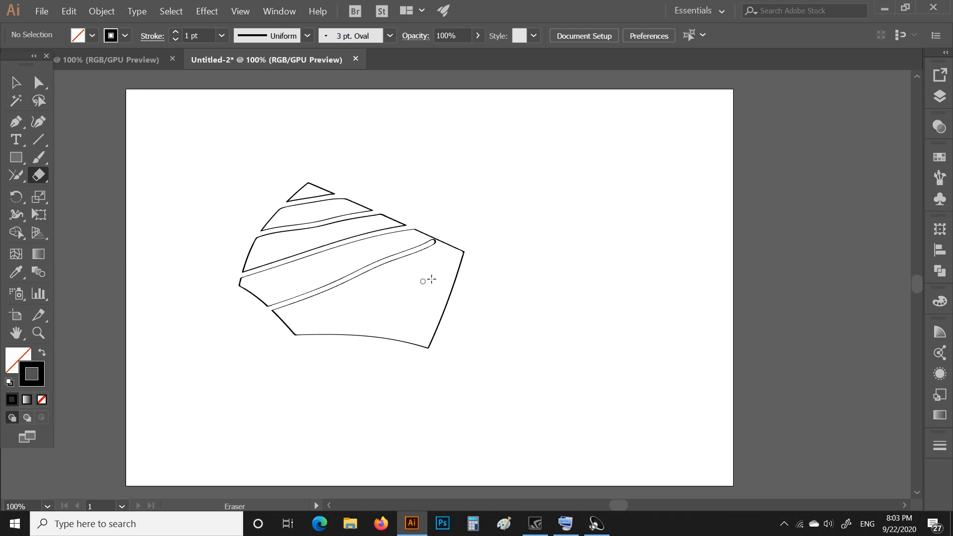
pyautogui.moveTo(485, 255); pyautogui.dragTo(271, 336)
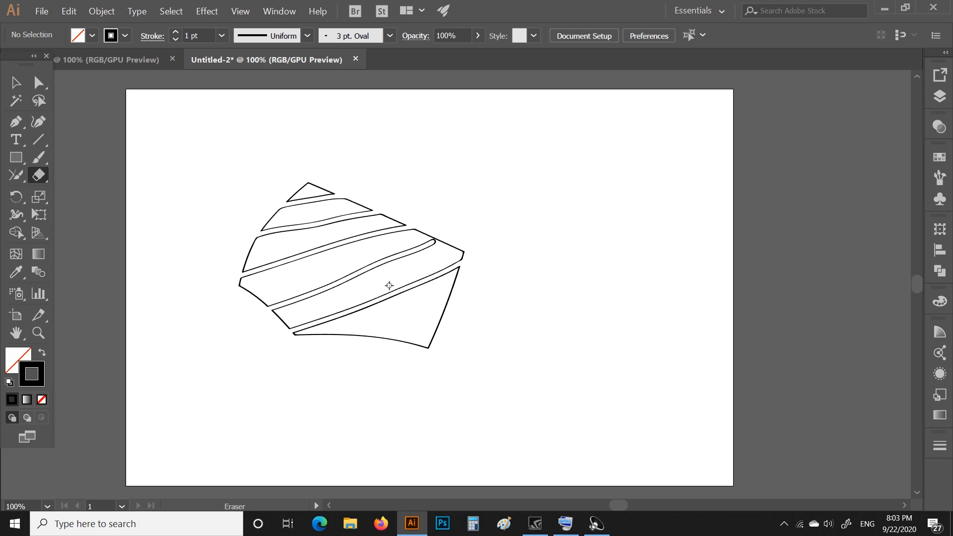
# Step: Draw a nearly square rectangle to the right of the sliced shape
pyautogui.click(43, 174)
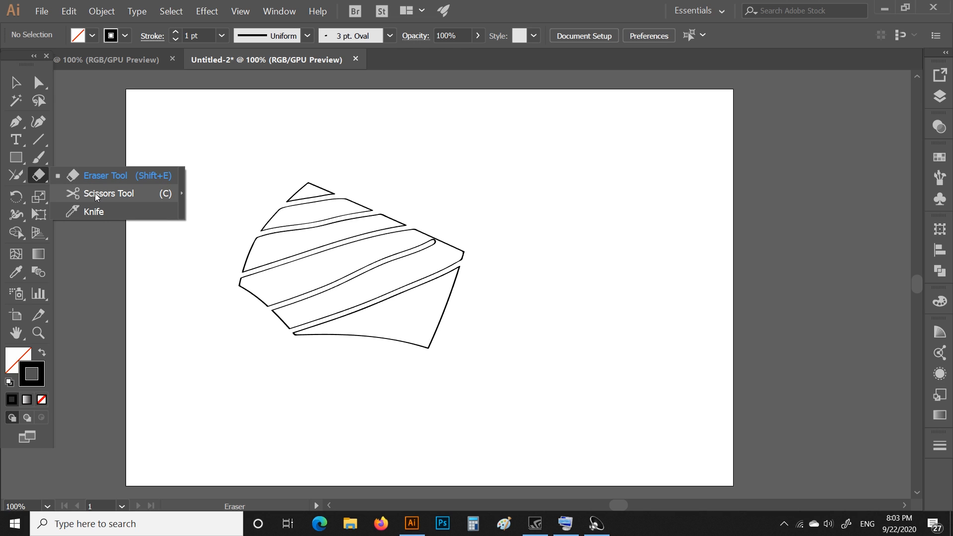
pyautogui.click(17, 158)
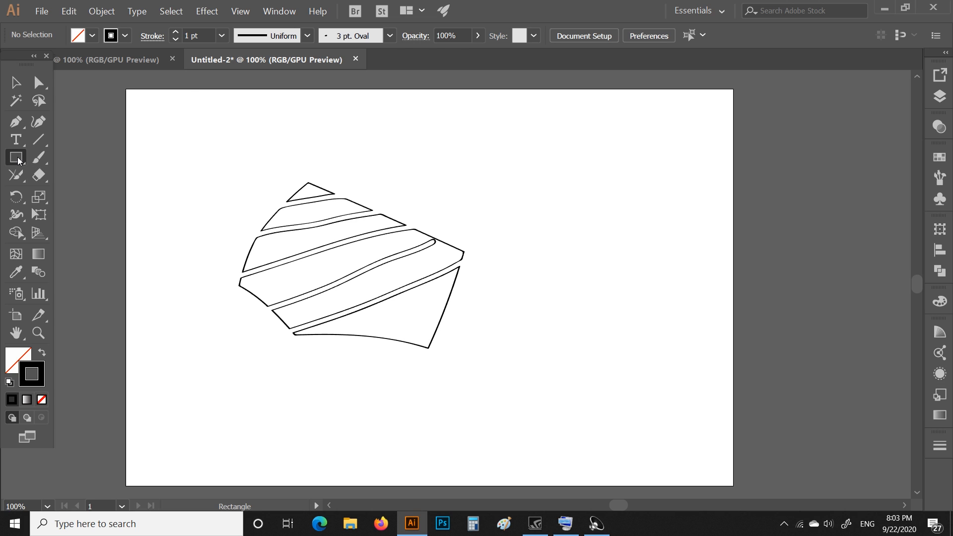
pyautogui.moveTo(492, 169); pyautogui.dragTo(664, 330)
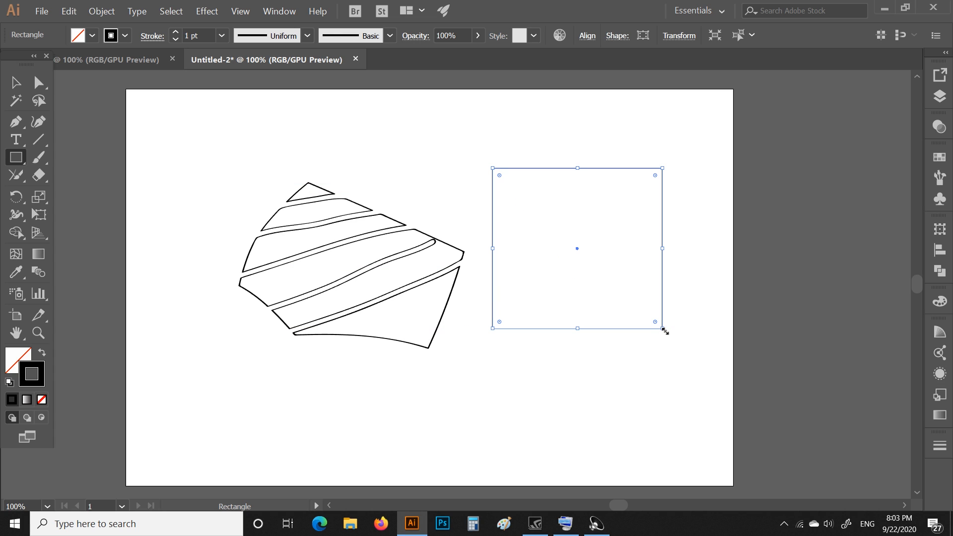
# Step: Choose the Scissors tool and set the selected rectangle's stroke weight to 5 pt
pyautogui.click(42, 178)
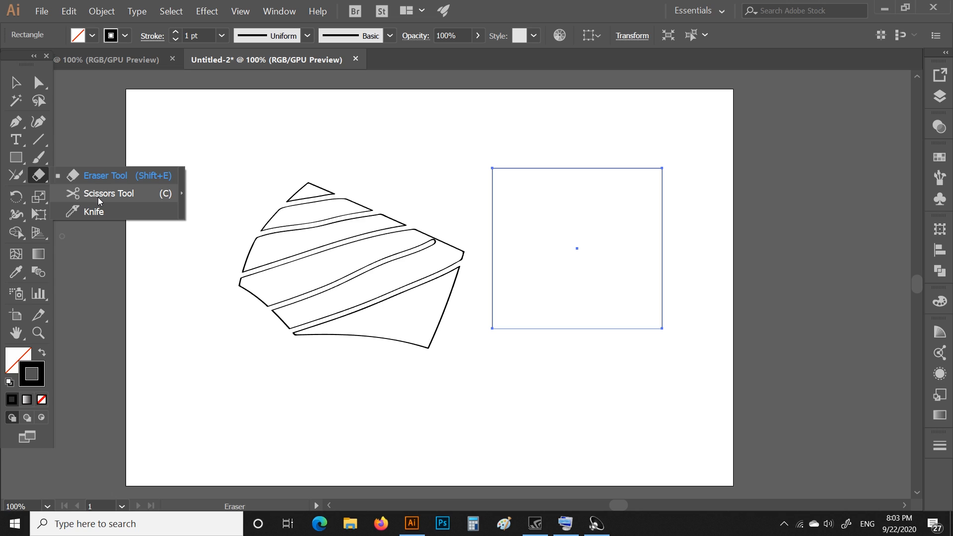
pyautogui.click(98, 198)
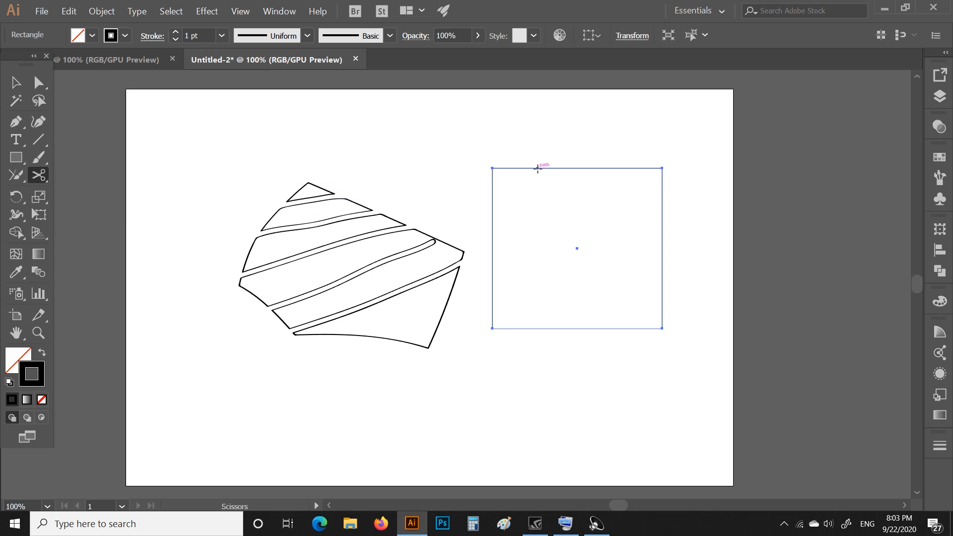
pyautogui.click(225, 38)
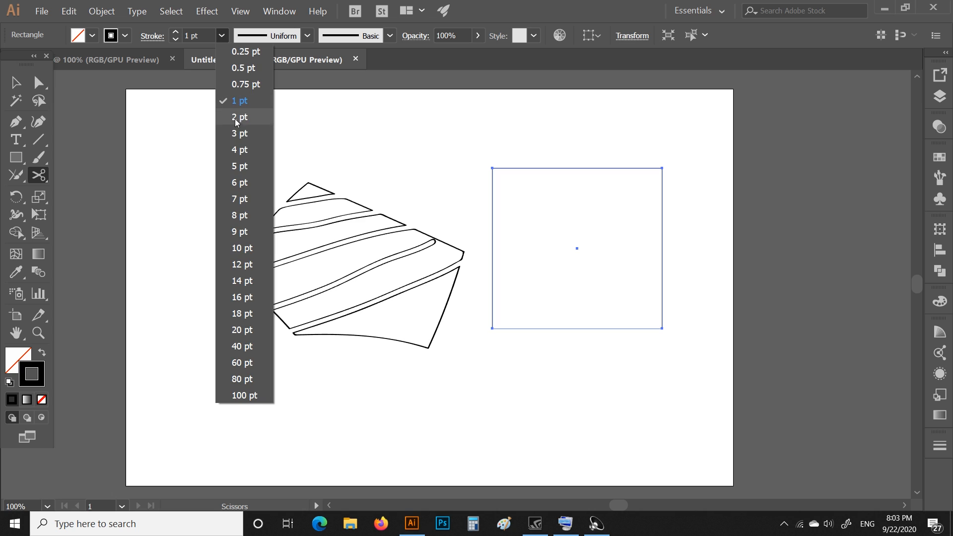
pyautogui.click(241, 164)
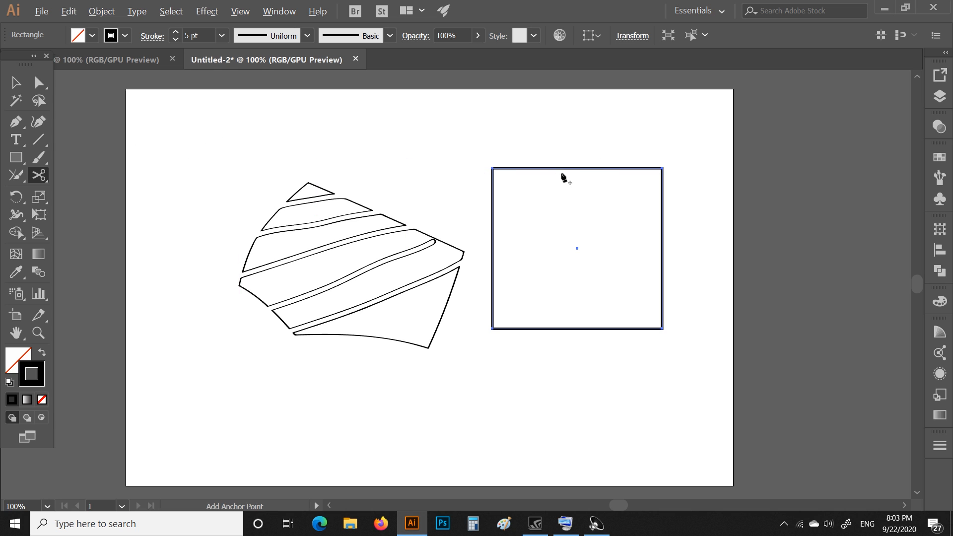
# Step: Cut the rectangle's top edge left of its midpoint with the Scissors tool and move the path slightly up
pyautogui.scroll(3, 563, 178)
pyautogui.scroll(1, 564, 175)
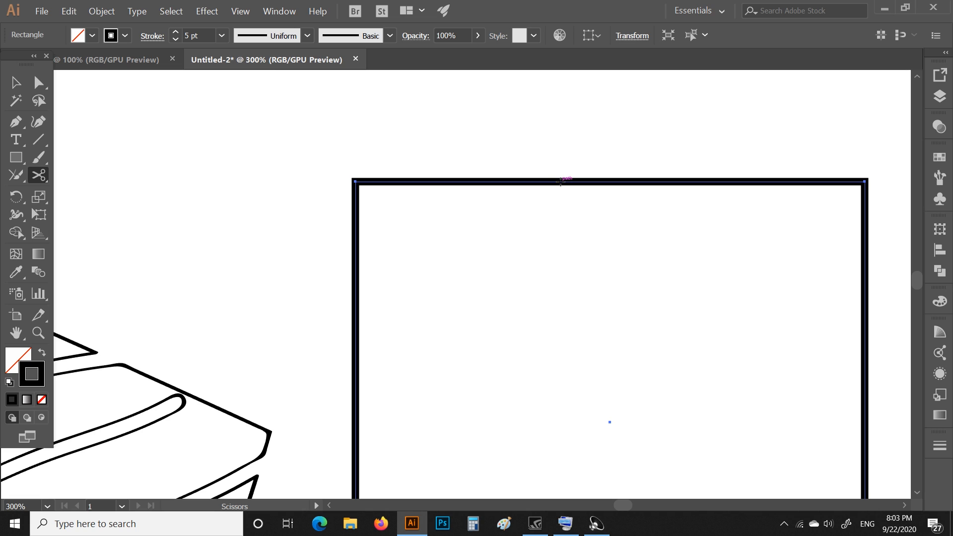
pyautogui.click(560, 182)
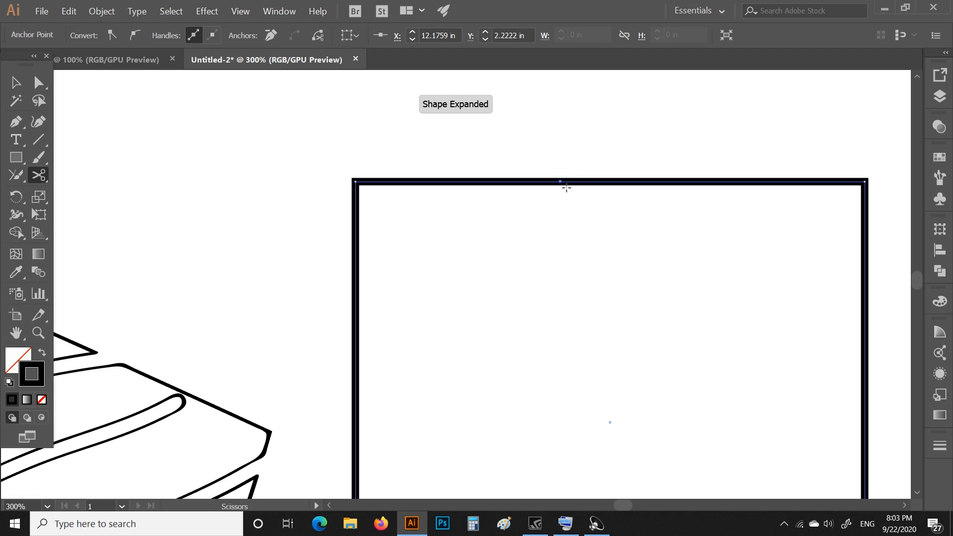
pyautogui.click(16, 82)
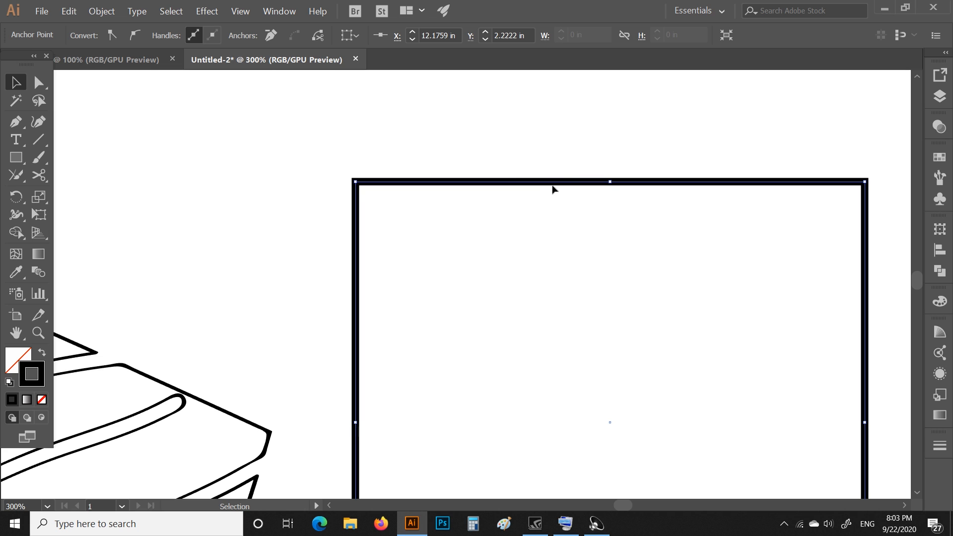
pyautogui.moveTo(555, 186); pyautogui.dragTo(552, 151)
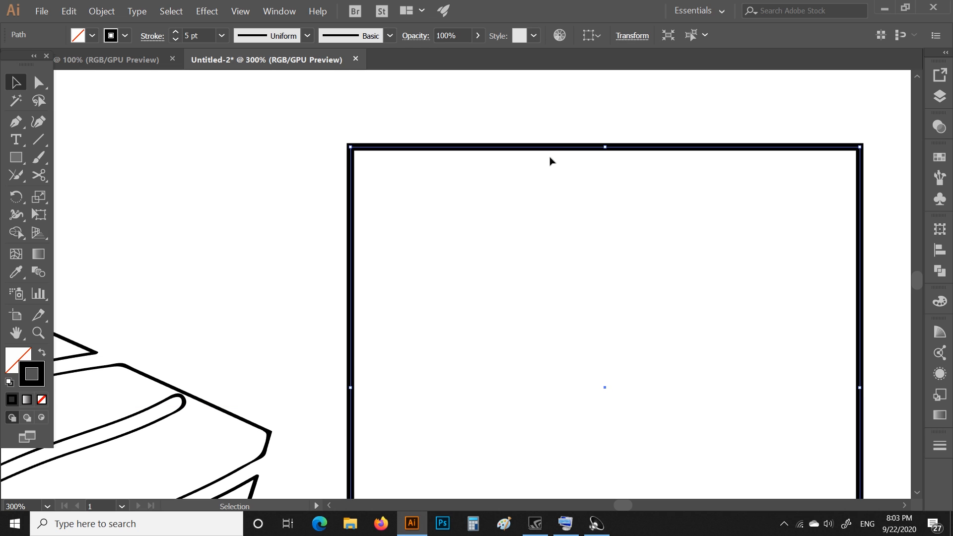
# Step: Cut the top edge again right of its midpoint and move the segment between both cuts above the rectangle, then deselect
pyautogui.scroll(-2, 553, 164)
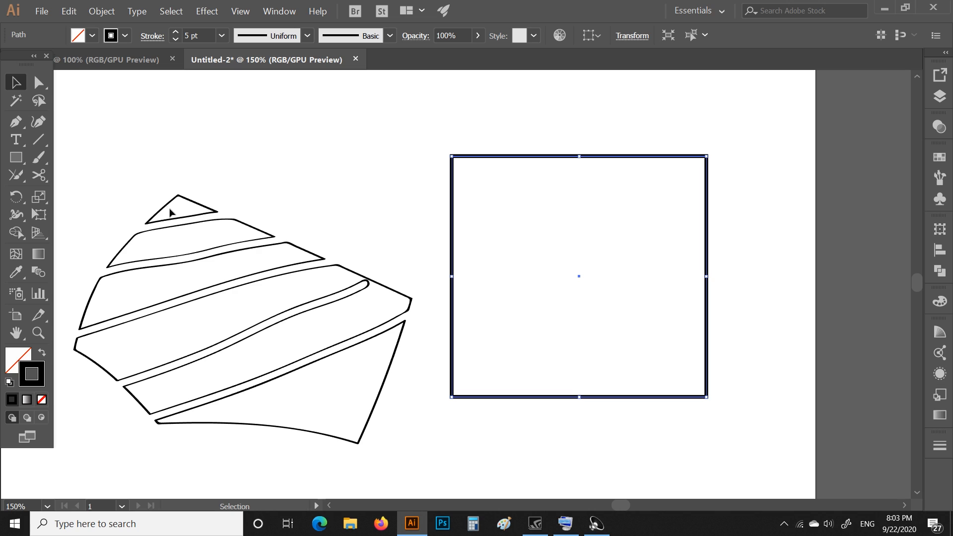
pyautogui.click(38, 176)
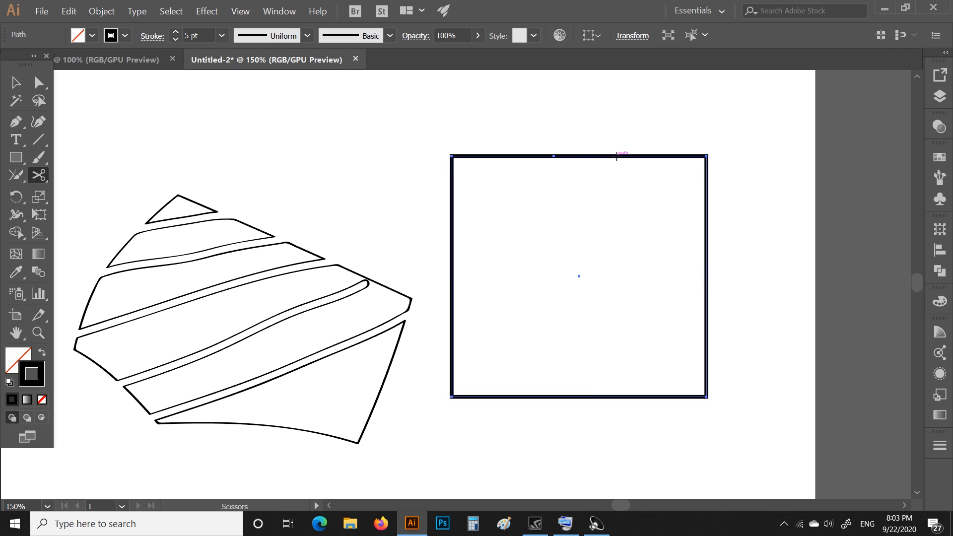
pyautogui.click(616, 157)
pyautogui.click(16, 82)
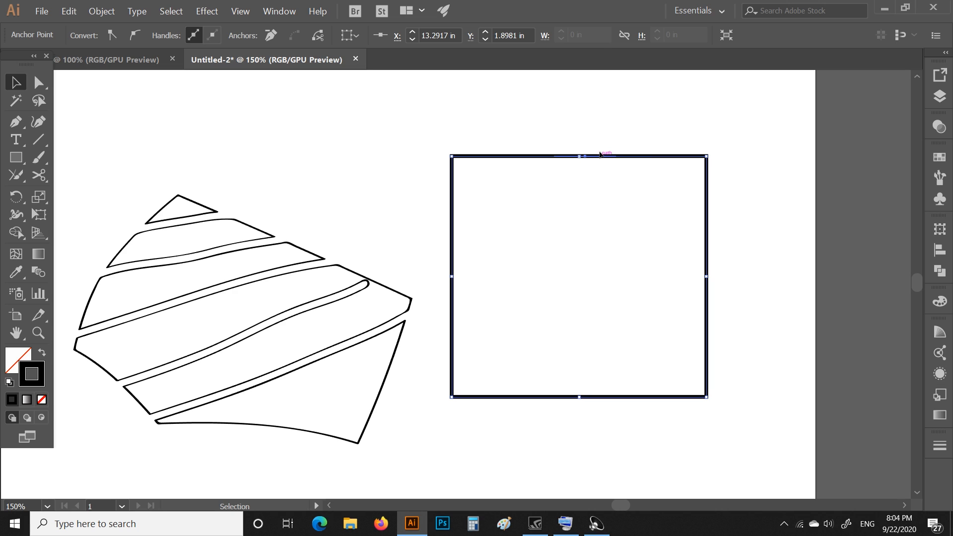
pyautogui.moveTo(600, 155); pyautogui.dragTo(605, 132)
pyautogui.click(599, 194)
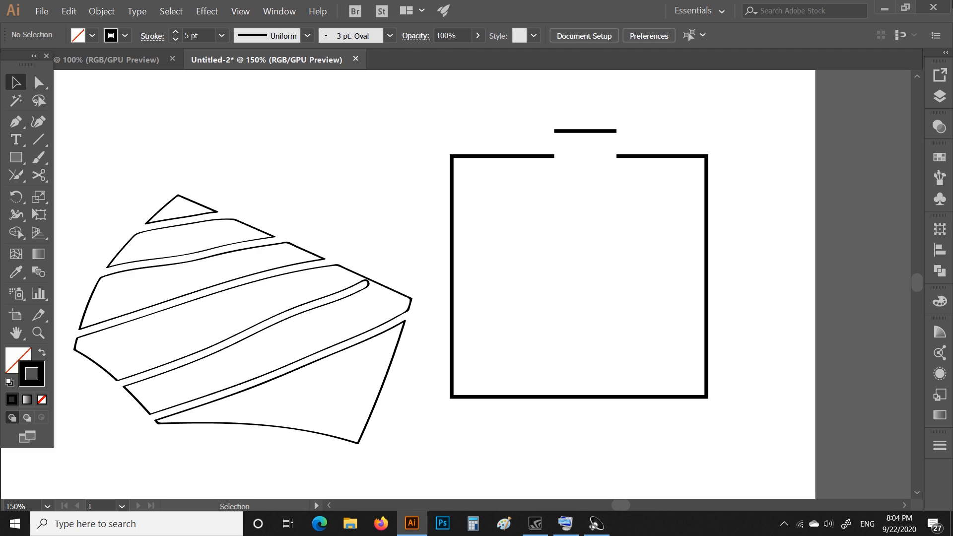
# Step: Draw a nearly square rectangle in the artboard's upper-left area and set its stroke weight to 1 pt
pyautogui.click(42, 177)
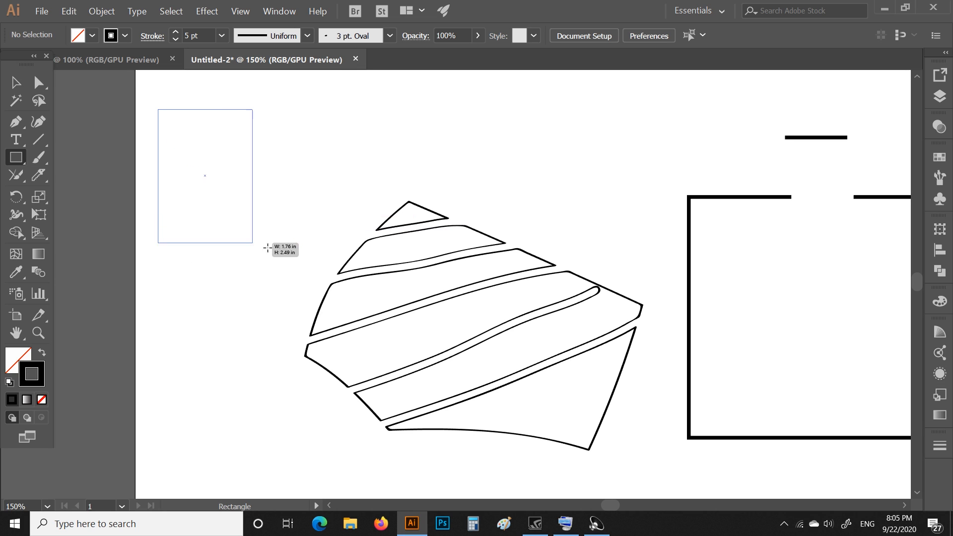
pyautogui.moveTo(267, 247); pyautogui.dragTo(310, 254)
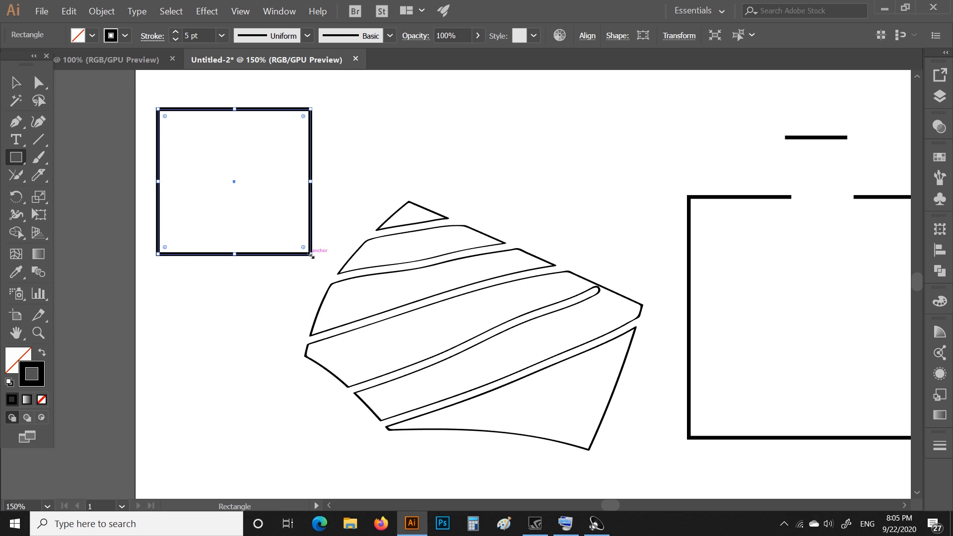
pyautogui.click(44, 172)
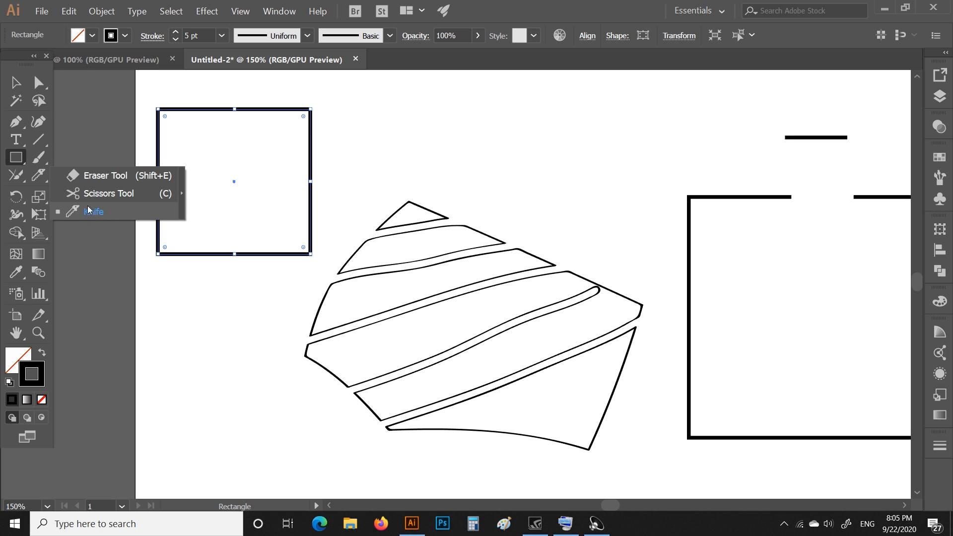
pyautogui.click(39, 178)
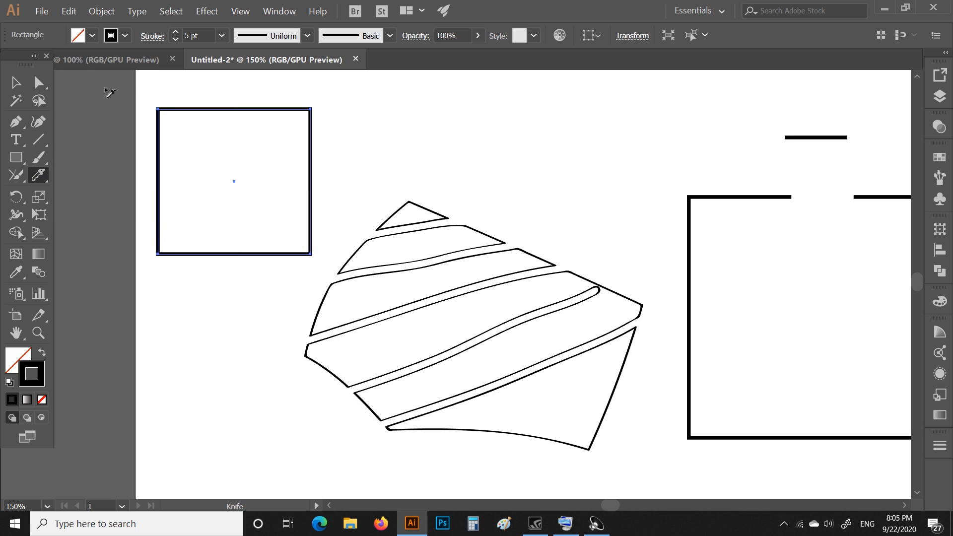
pyautogui.click(222, 35)
pyautogui.click(239, 96)
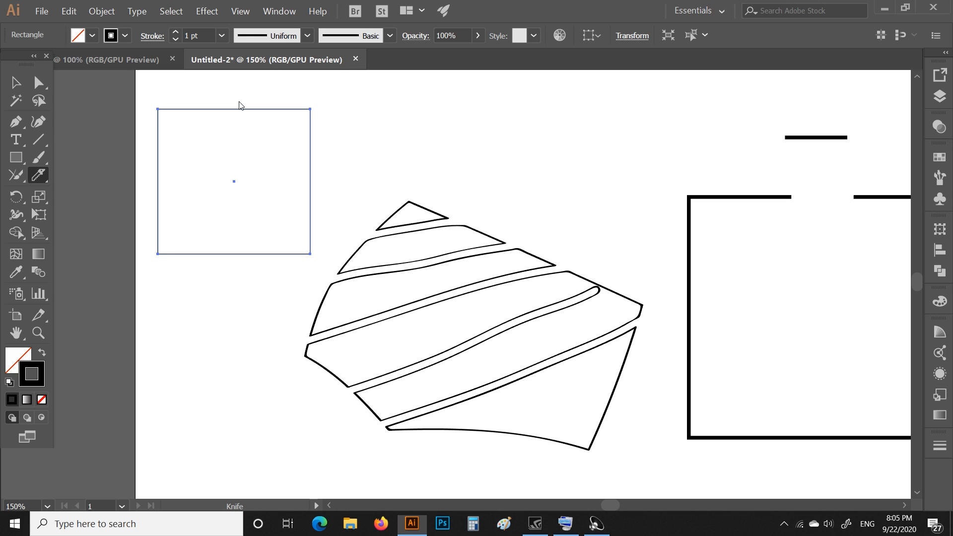
# Step: Slice the new rectangle diagonally across its upper-right corner with the Knife tool and move the two pieces apart
pyautogui.click(44, 173)
pyautogui.moveTo(188, 94); pyautogui.dragTo(340, 201)
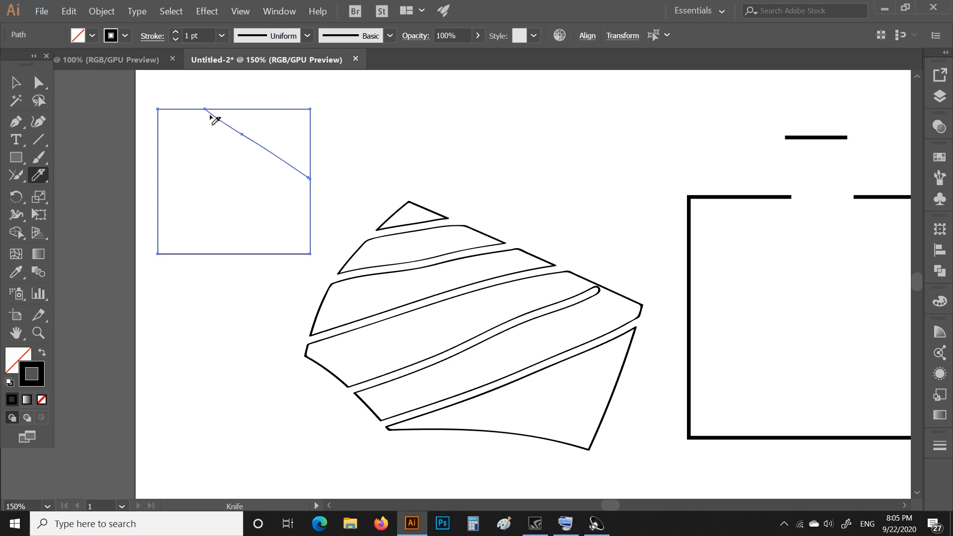
pyautogui.press('v')
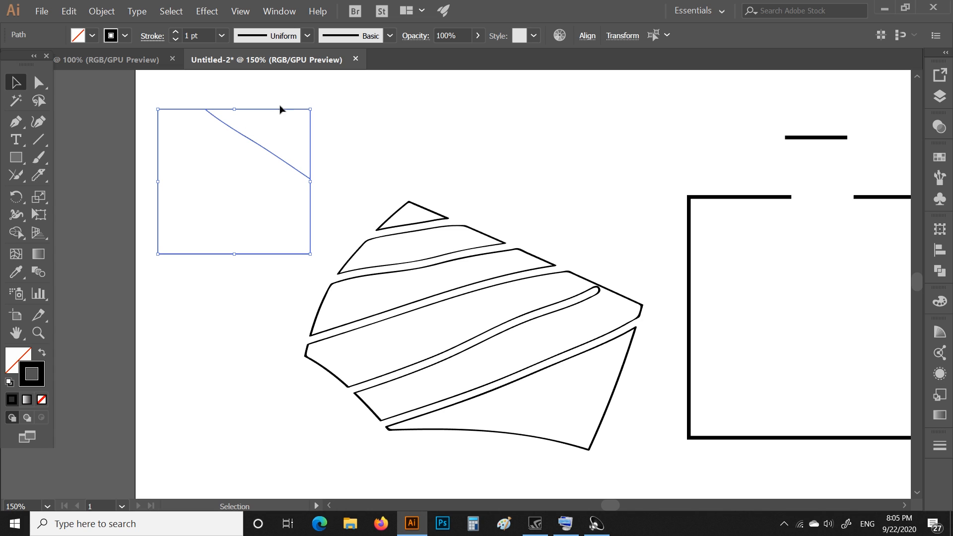
pyautogui.moveTo(300, 110)
pyautogui.mouseDown()
pyautogui.moveTo(338, 96)
pyautogui.moveTo(293, 114)
pyautogui.mouseUp()
pyautogui.click(344, 131)
pyautogui.click(308, 109)
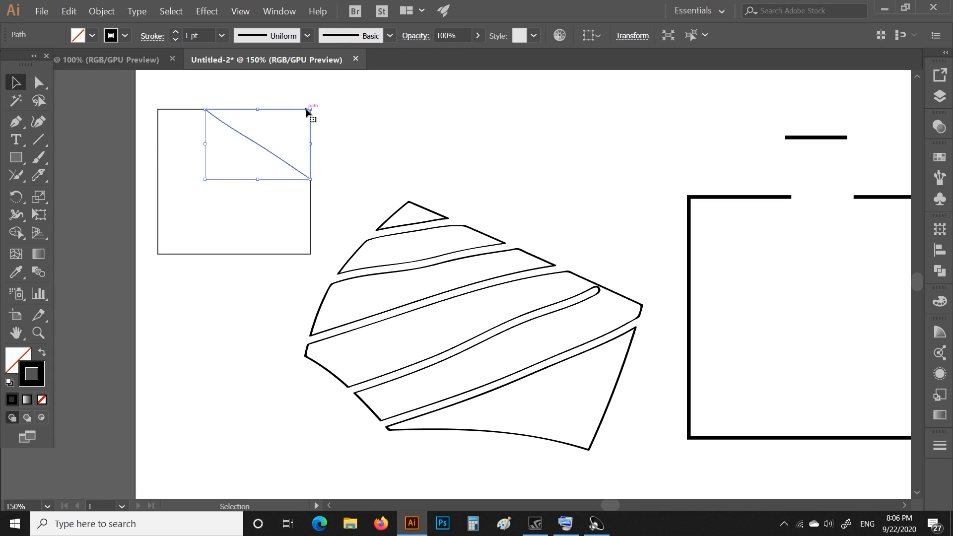
pyautogui.moveTo(300, 109); pyautogui.dragTo(325, 94)
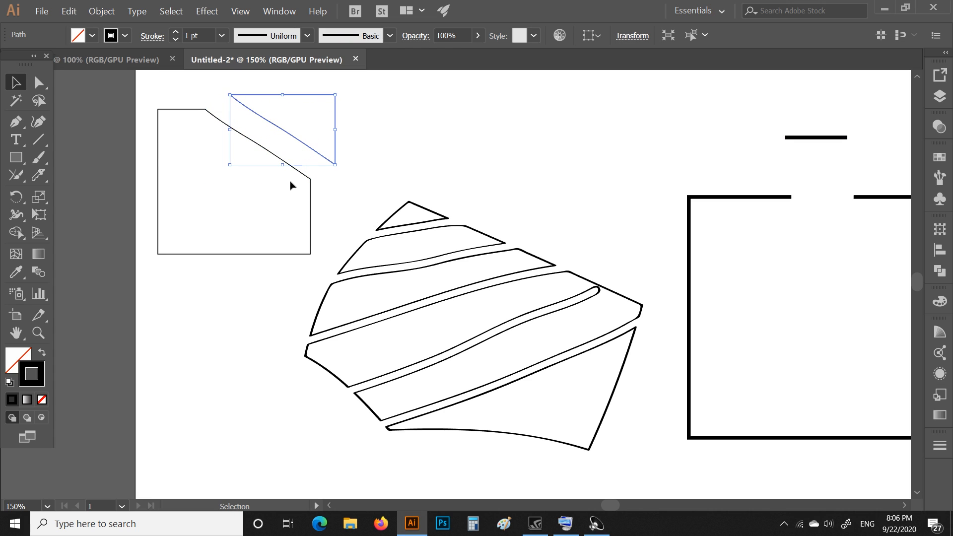
pyautogui.moveTo(309, 184); pyautogui.dragTo(300, 240)
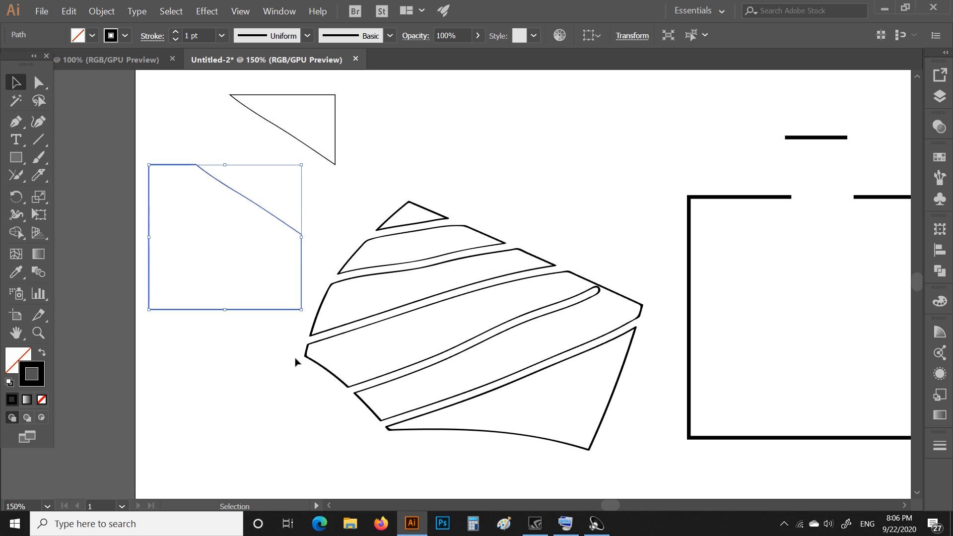
pyautogui.click(297, 364)
# Step: Slice the lower-left corner off the larger piece with a curved Knife cut
pyautogui.click(37, 178)
pyautogui.moveTo(139, 213); pyautogui.dragTo(226, 340)
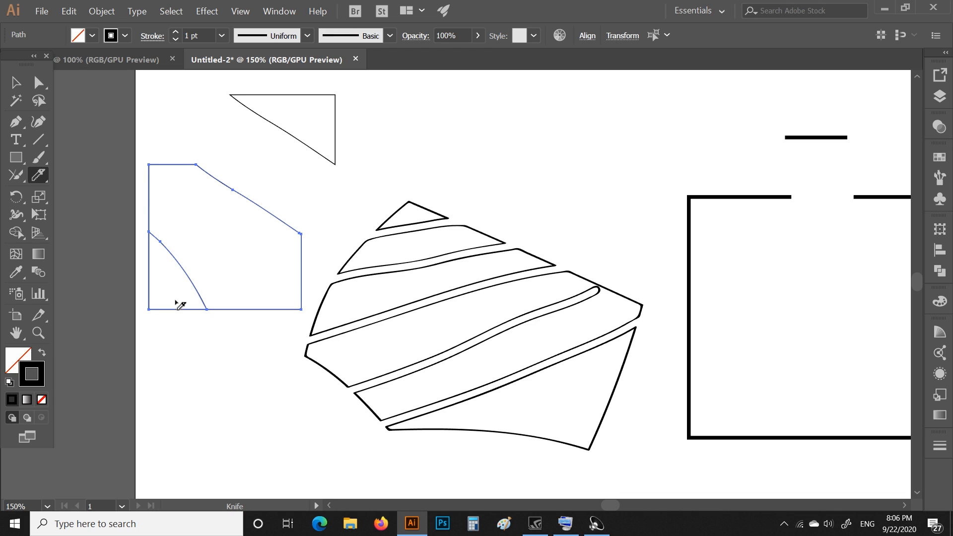